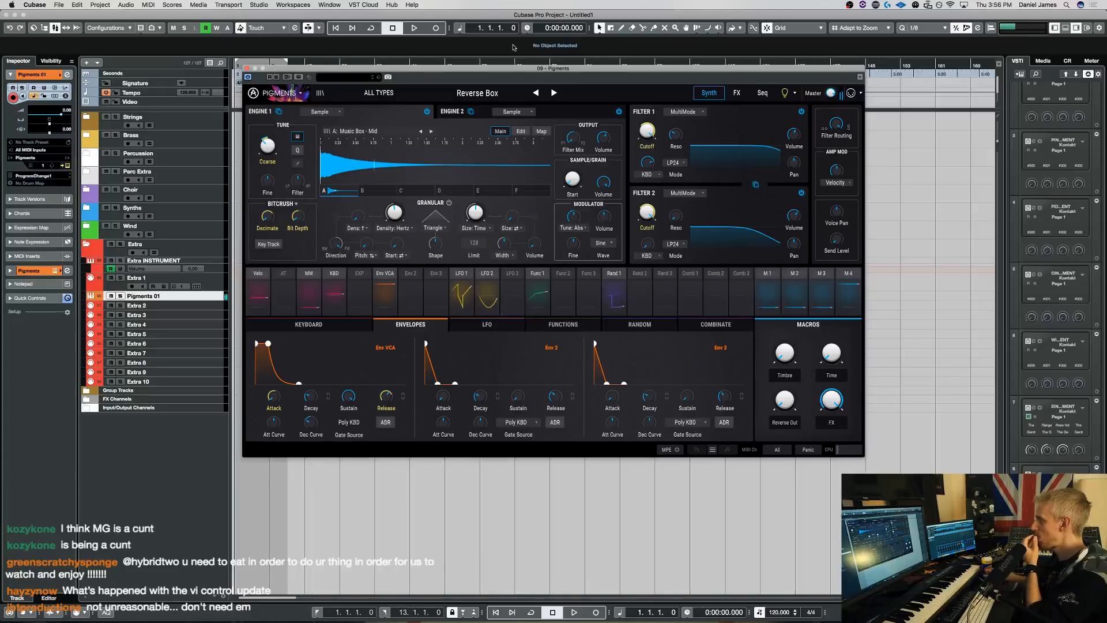
# - Load the Gate Organ preset from the DJLA bank in the Pigments preset browser
pyautogui.click(386, 94)
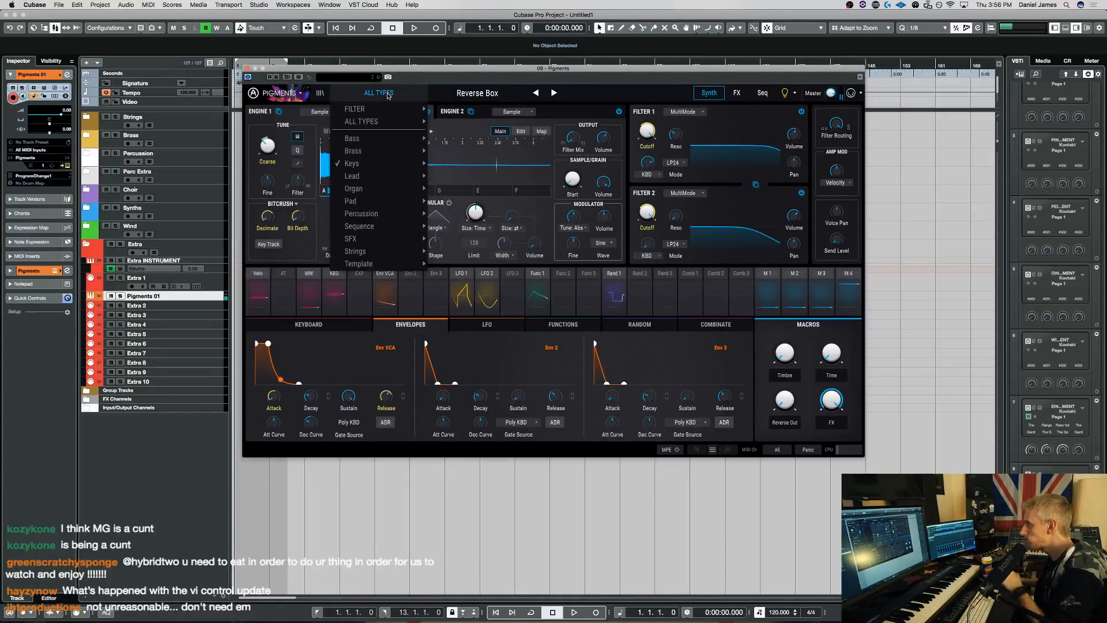
pyautogui.click(387, 95)
pyautogui.click(385, 95)
pyautogui.click(320, 94)
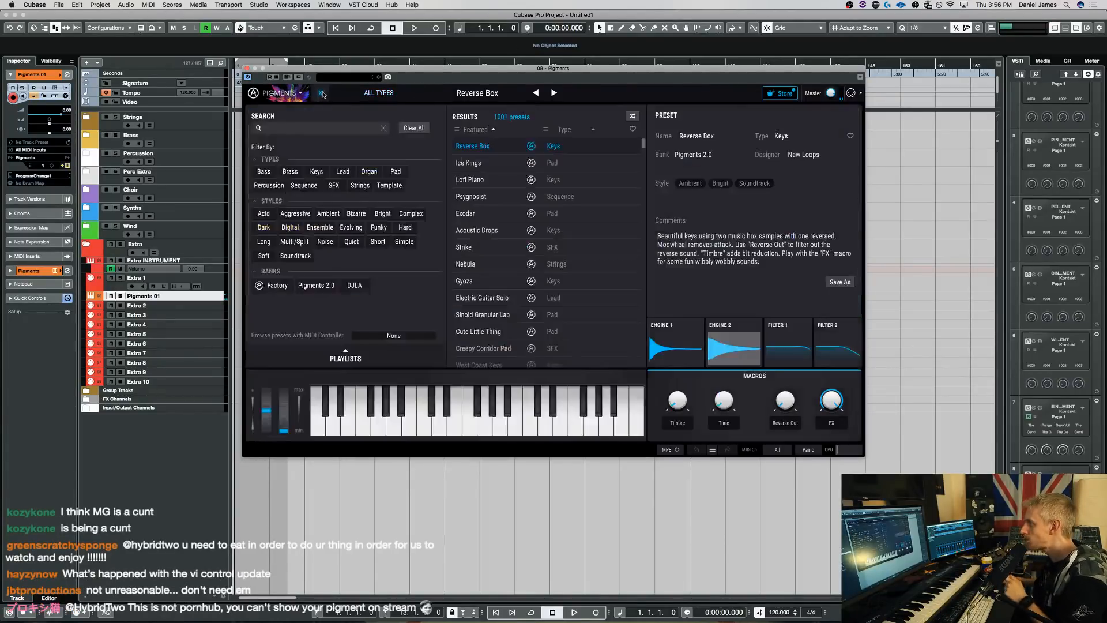
pyautogui.click(356, 287)
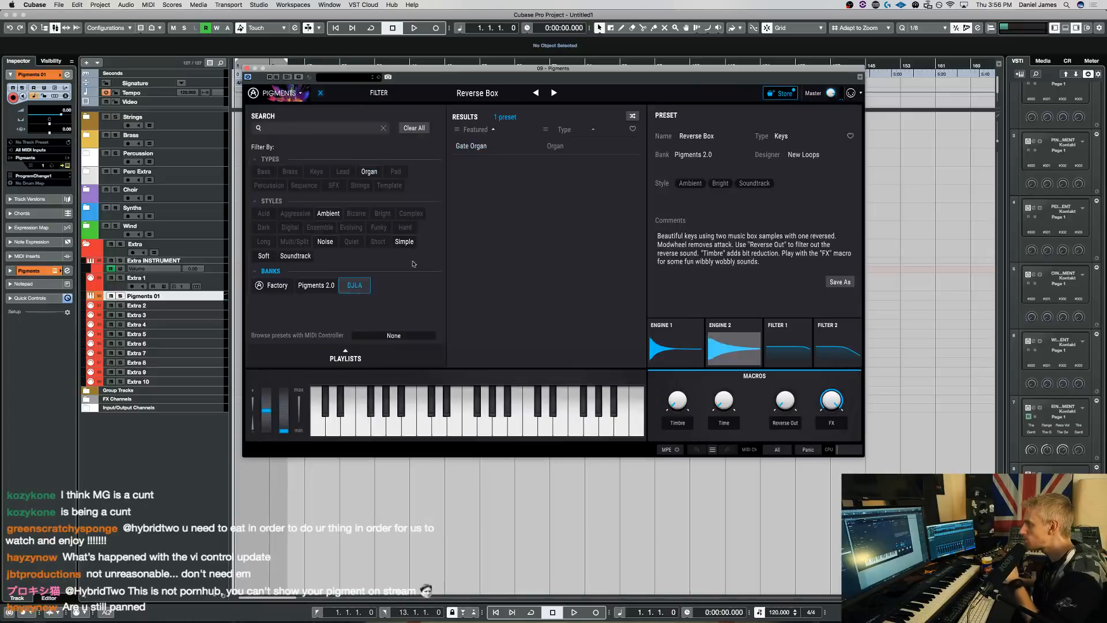
pyautogui.doubleClick(493, 151)
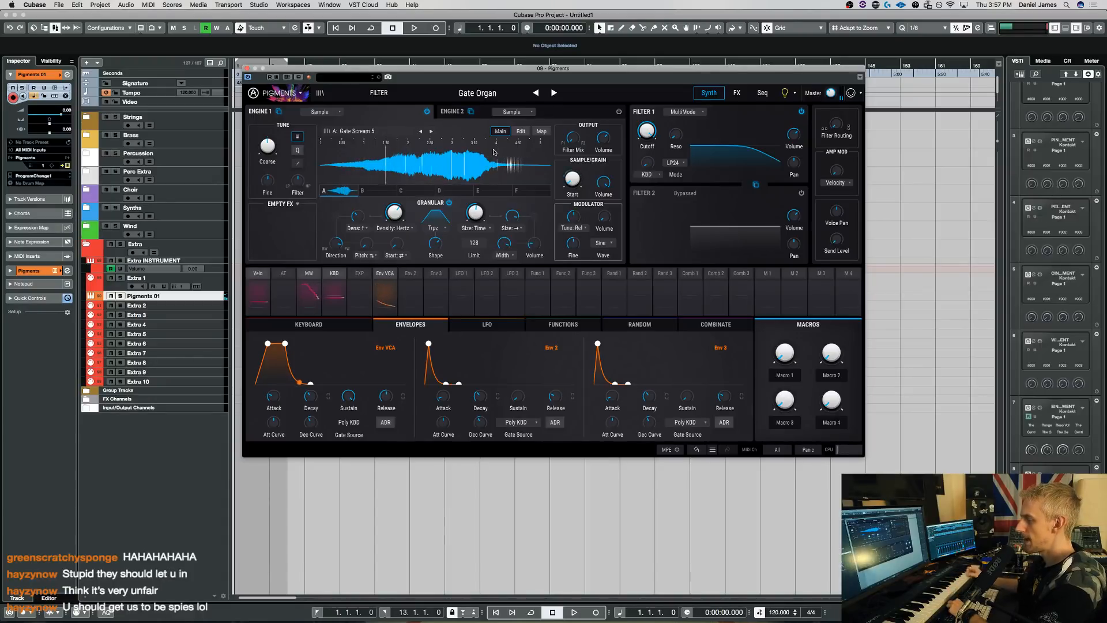
# - Move the Eventide effect window into view below the Replika XT window
pyautogui.moveTo(333, 244)
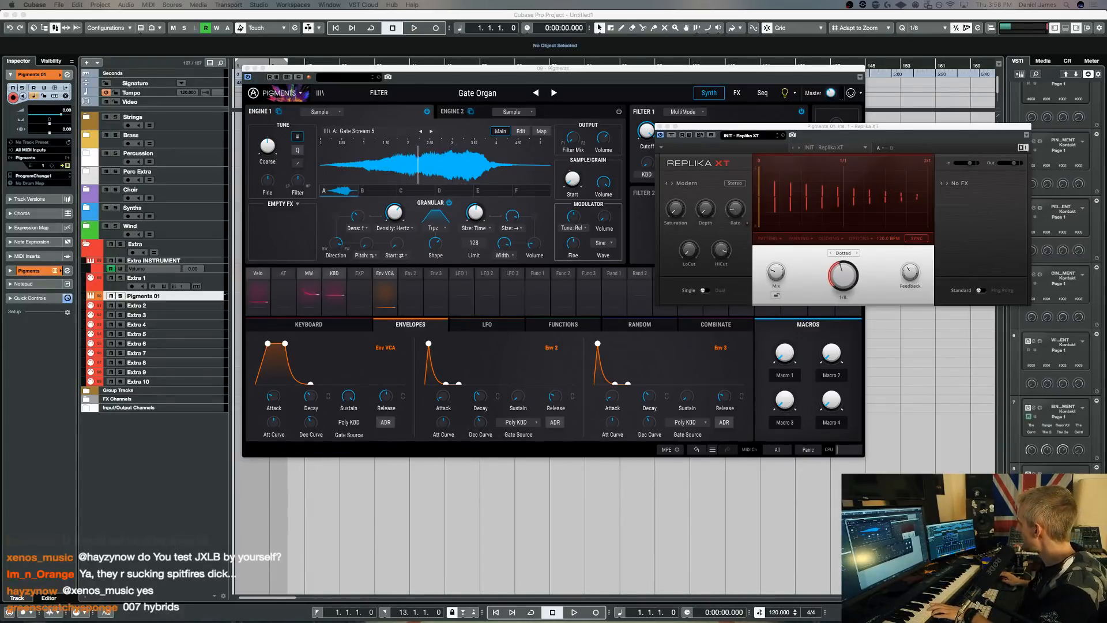
pyautogui.moveTo(1106, 328); pyautogui.dragTo(833, 330)
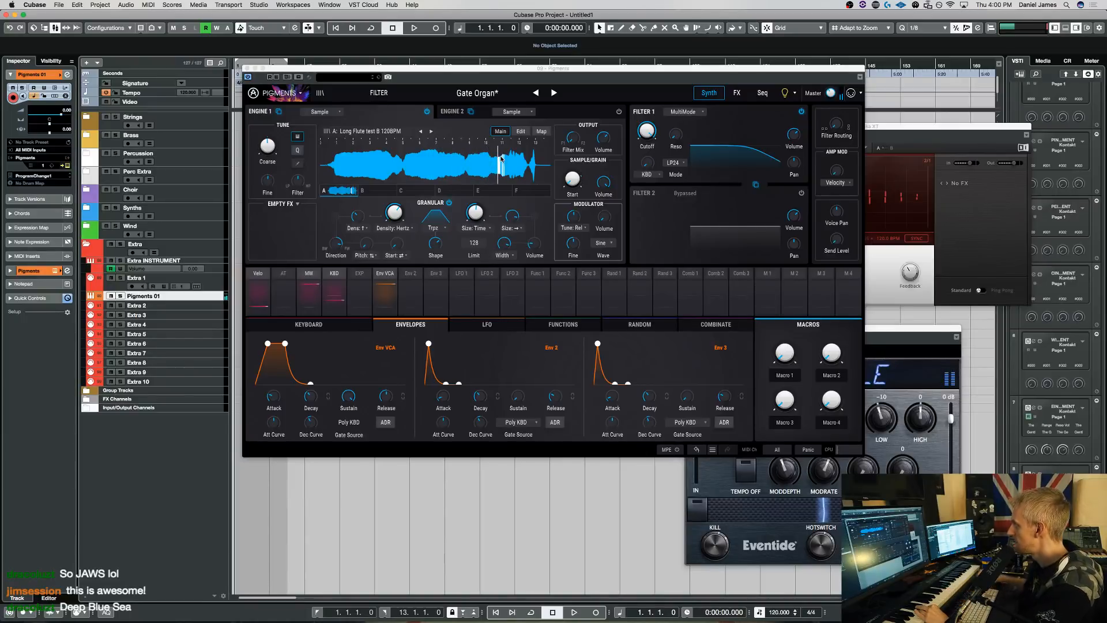
# - Set the mod wheel's modulation amount for Engine 1's sample Start to 1.00
pyautogui.click(583, 172)
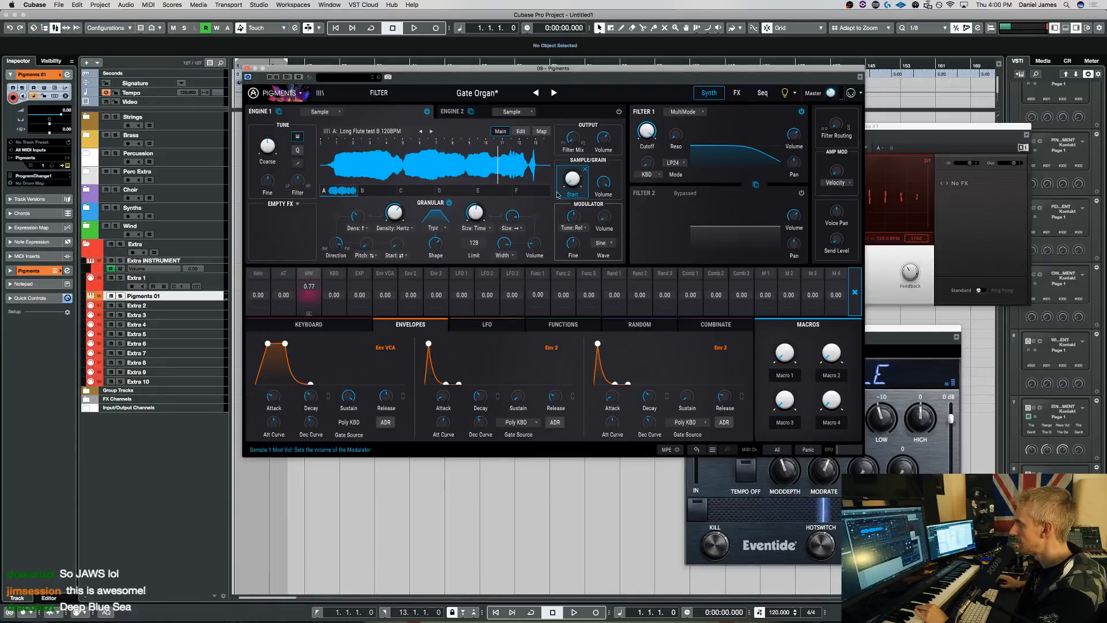
pyautogui.click(309, 285)
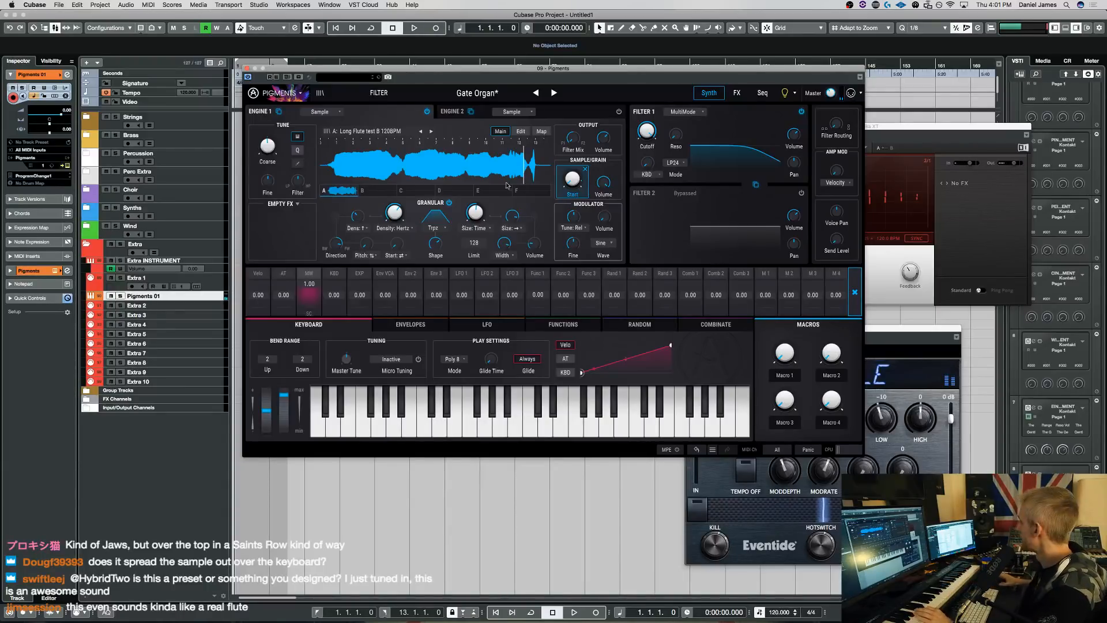
# - Switch to Finder and preview the audio files Long Flute test B 120BPM.wav and Long Note C 120BPM.wav
pyautogui.press('super+Tab')
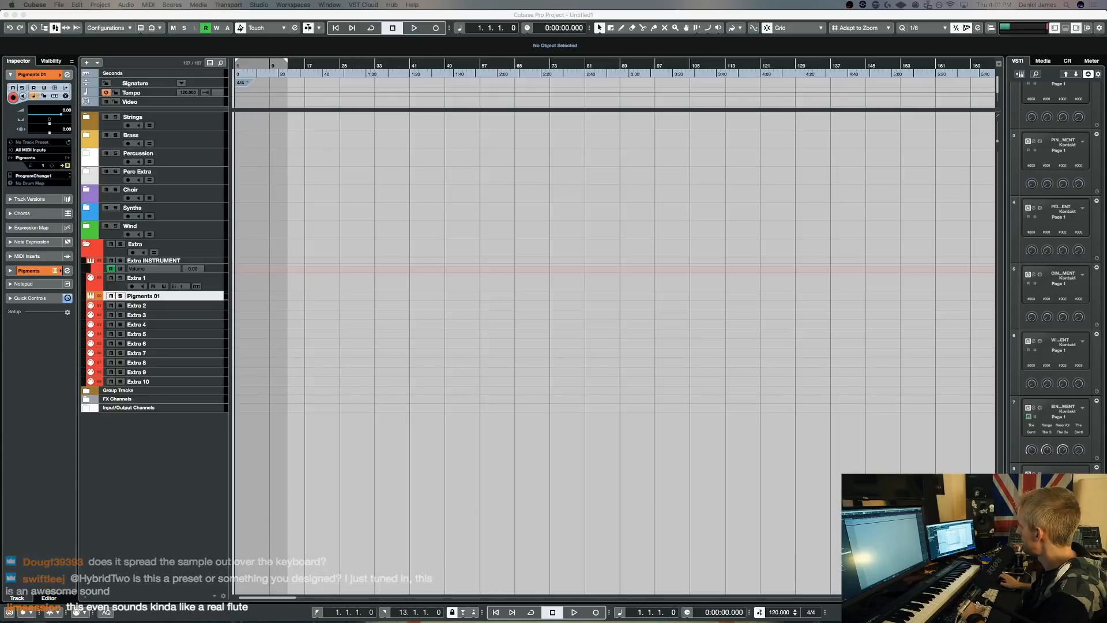
pyautogui.press('space')
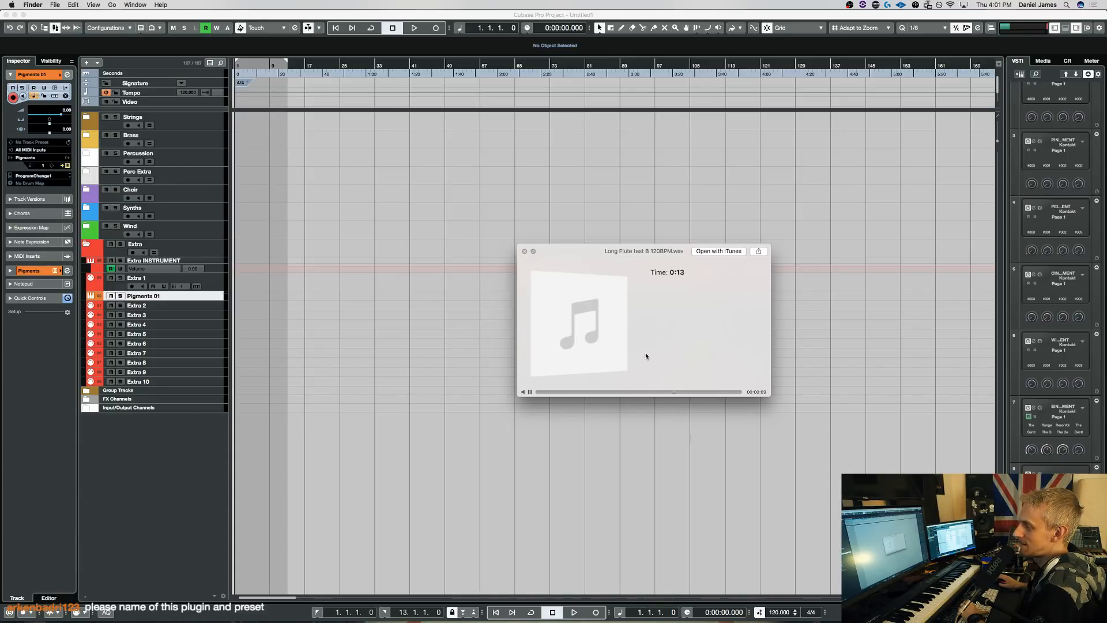
pyautogui.moveTo(641, 349); pyautogui.dragTo(653, 361)
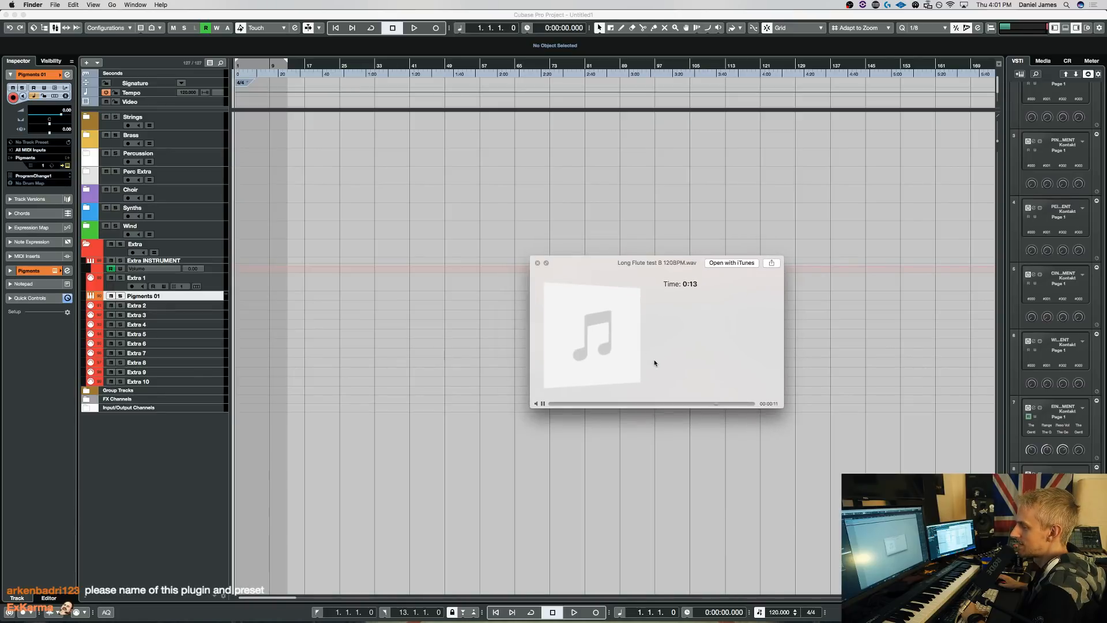
pyautogui.press('space')
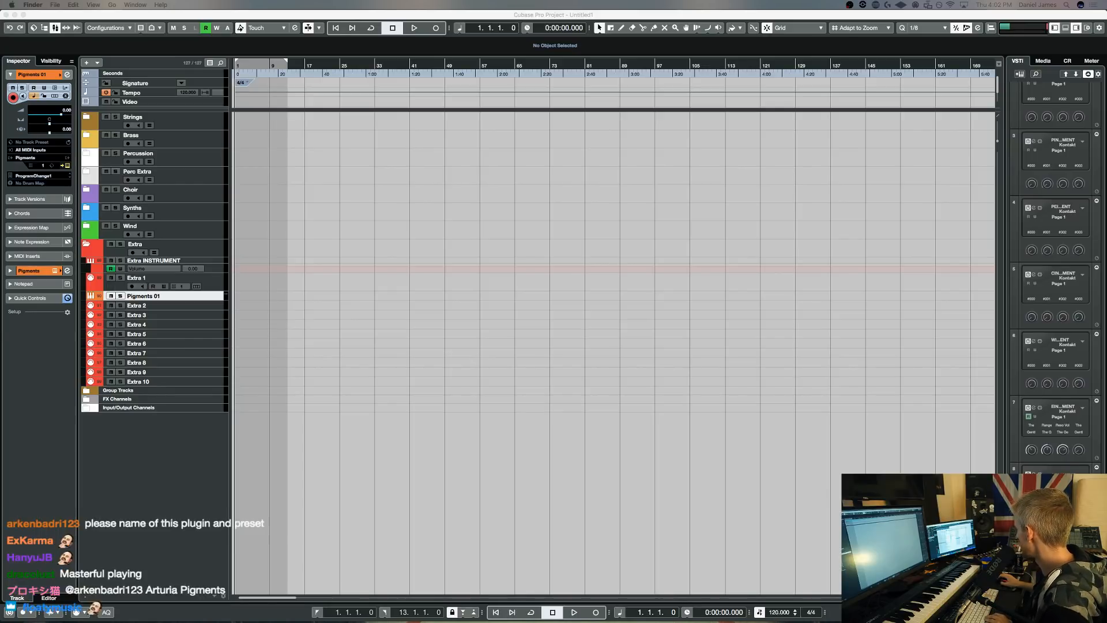
pyautogui.press('space')
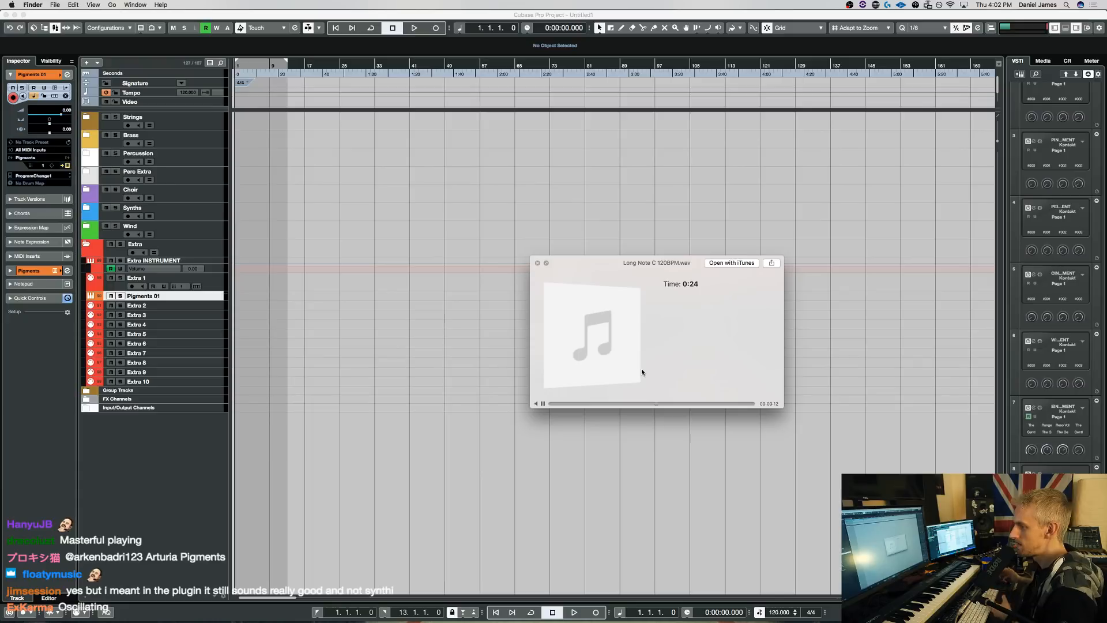
pyautogui.press('space')
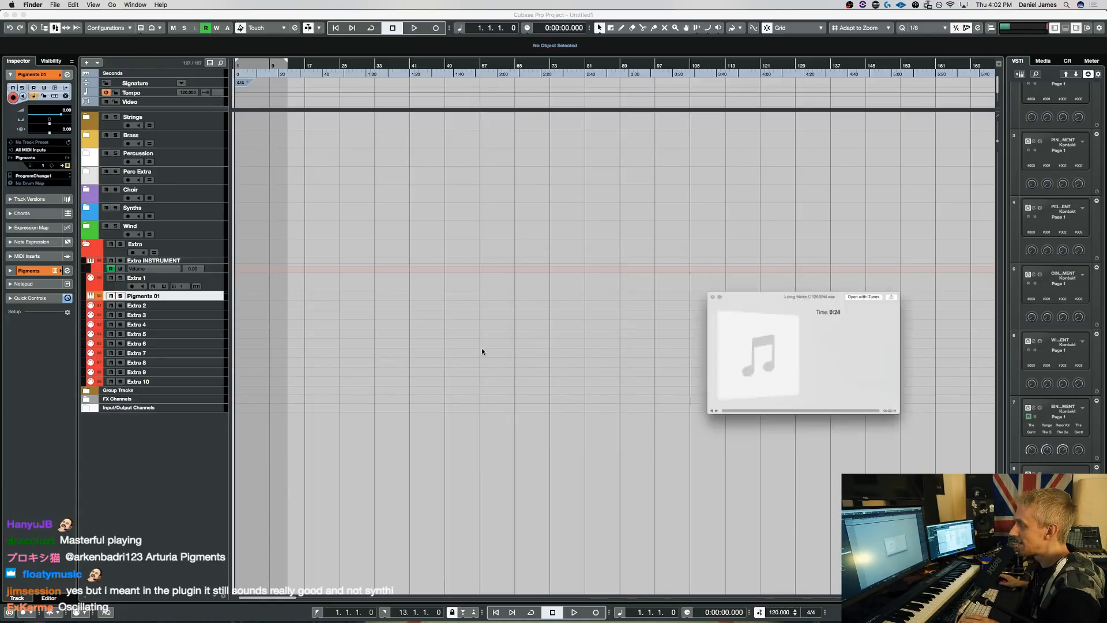
# - Return to Cubase and try Long Note C 120BPM and Raw Afterbridge Rhythm in turn as Engine 1's sample A
pyautogui.press('super+Tab')
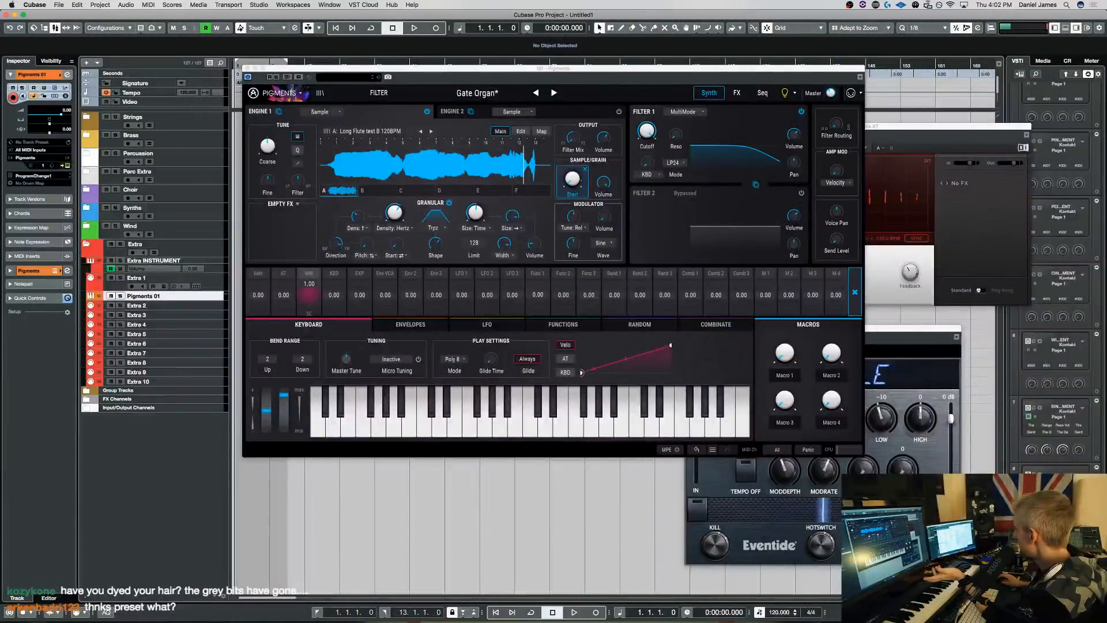
pyautogui.moveTo(543, 266); pyautogui.dragTo(386, 164)
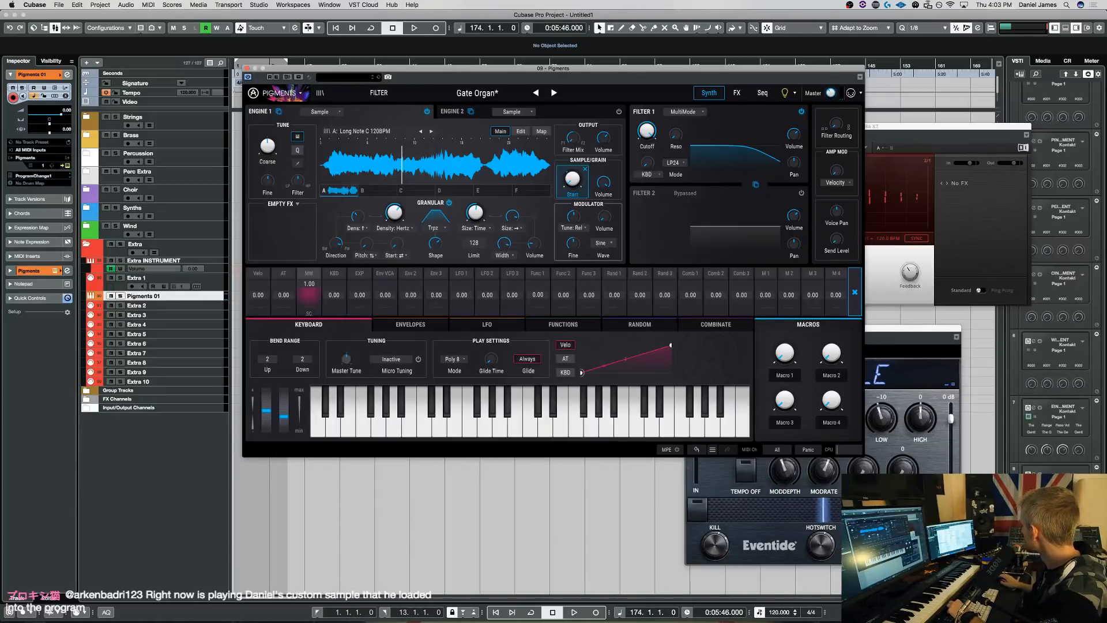
pyautogui.moveTo(1106, 242); pyautogui.dragTo(446, 172)
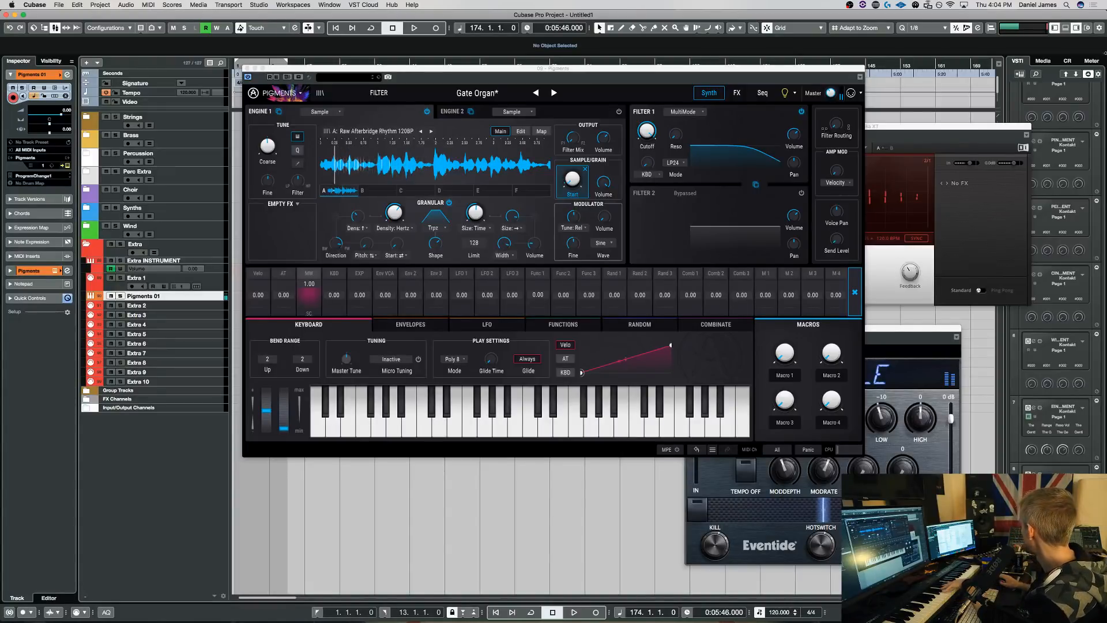
# - Replace Engine 1's sample A with Raw Low Riff 2 120BPM from the sample folder
pyautogui.press('super+Tab')
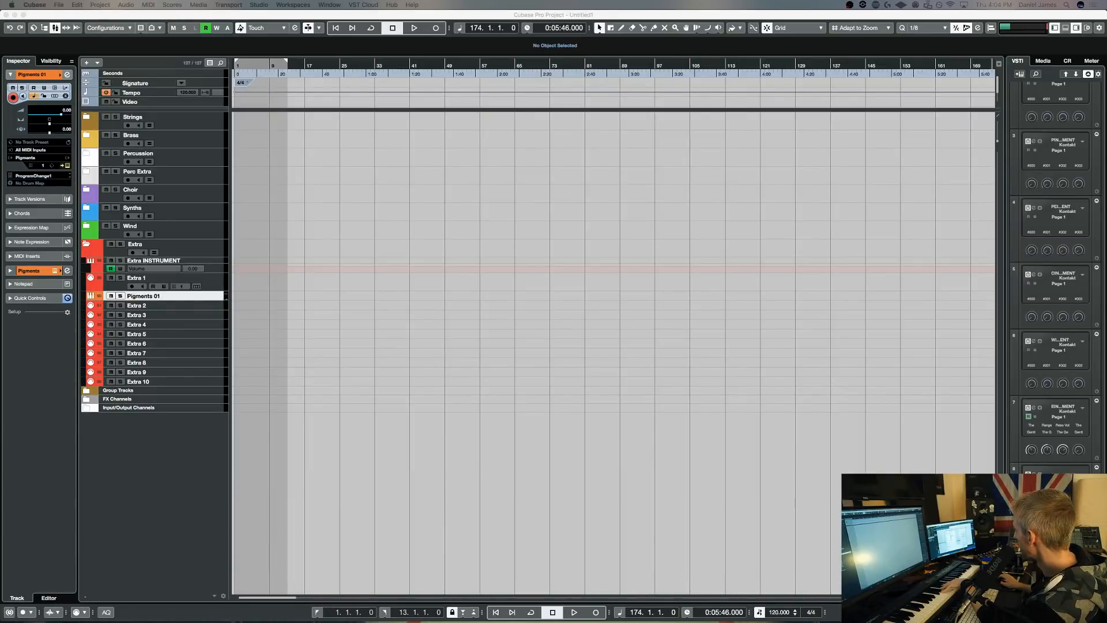
pyautogui.press('super+Tab')
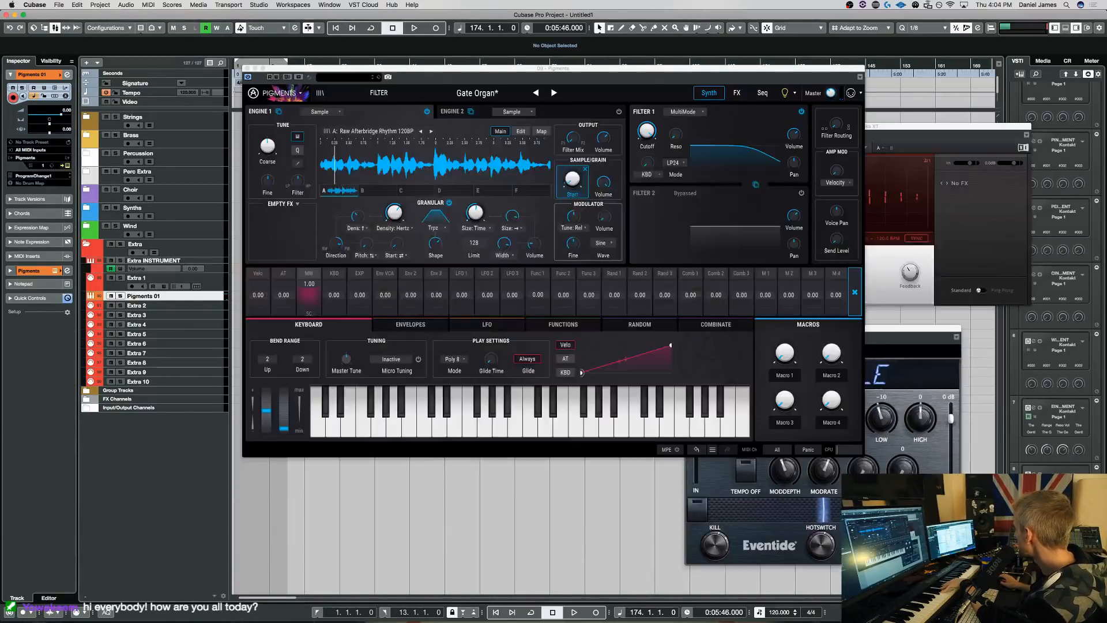
pyautogui.moveTo(1106, 496); pyautogui.dragTo(389, 162)
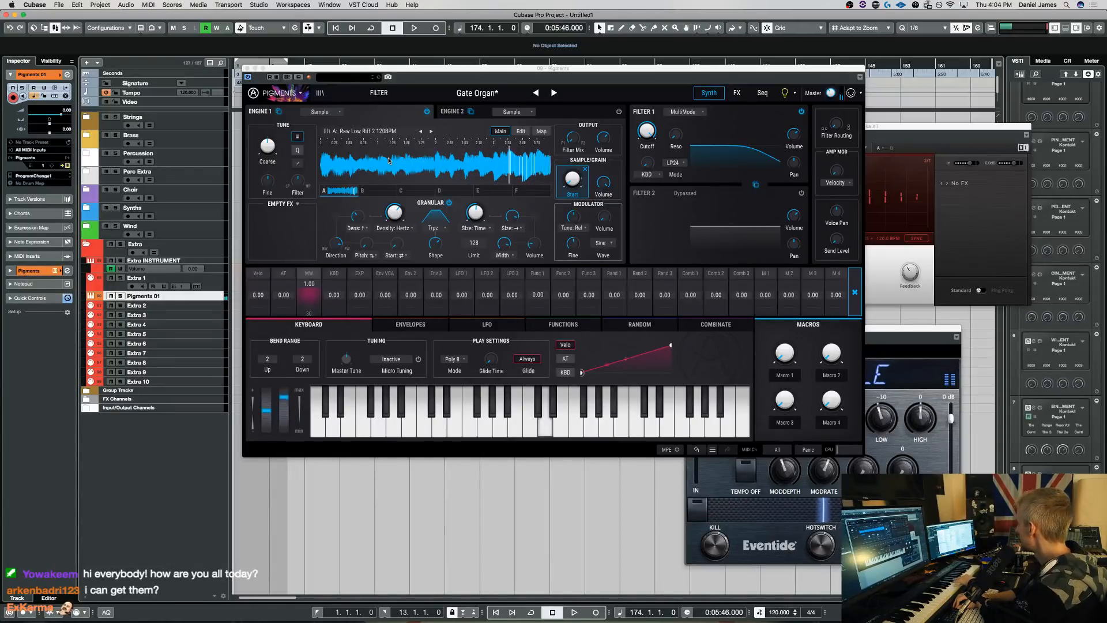
# - Preview the Gate Scream 8 audio file in Finder and load it as Engine 1's sample A in Pigments
pyautogui.press('super+Tab')
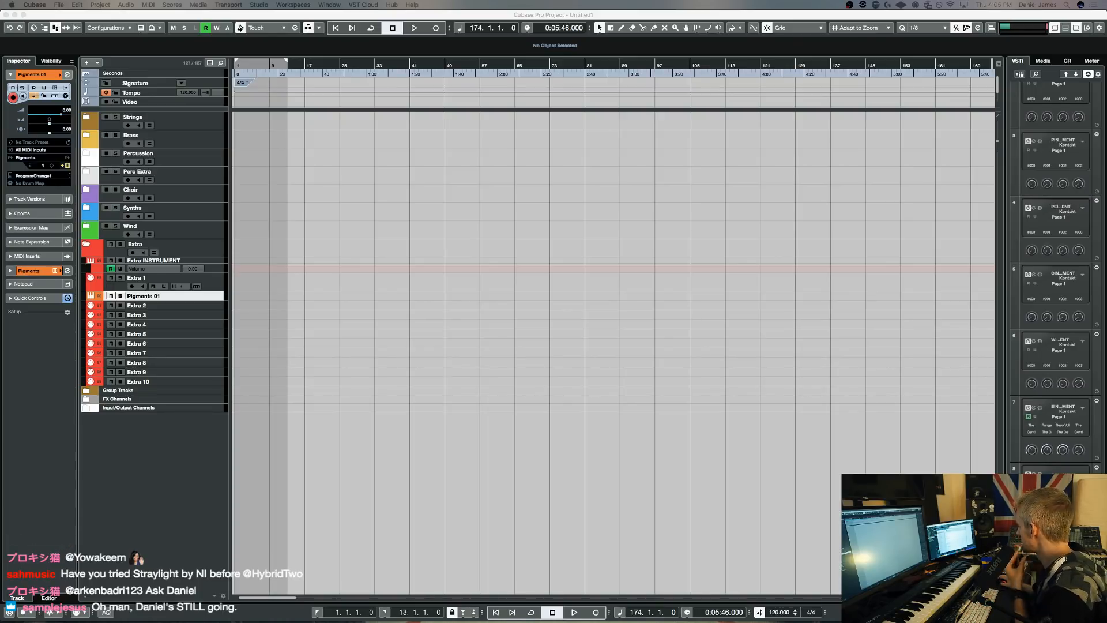
pyautogui.press('space')
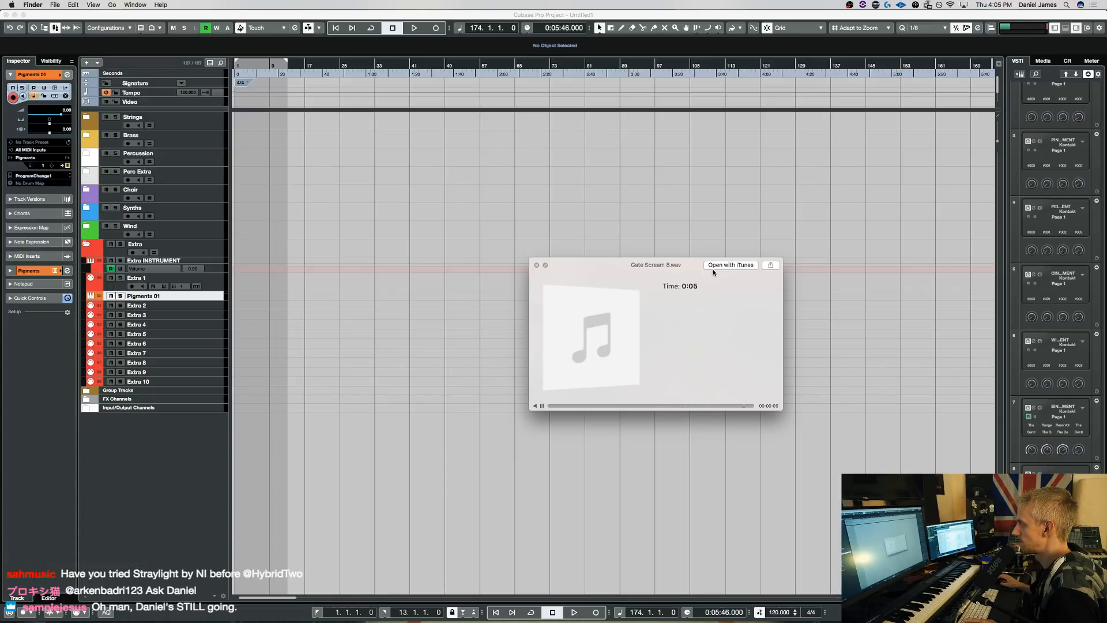
pyautogui.press('space')
pyautogui.click(545, 331)
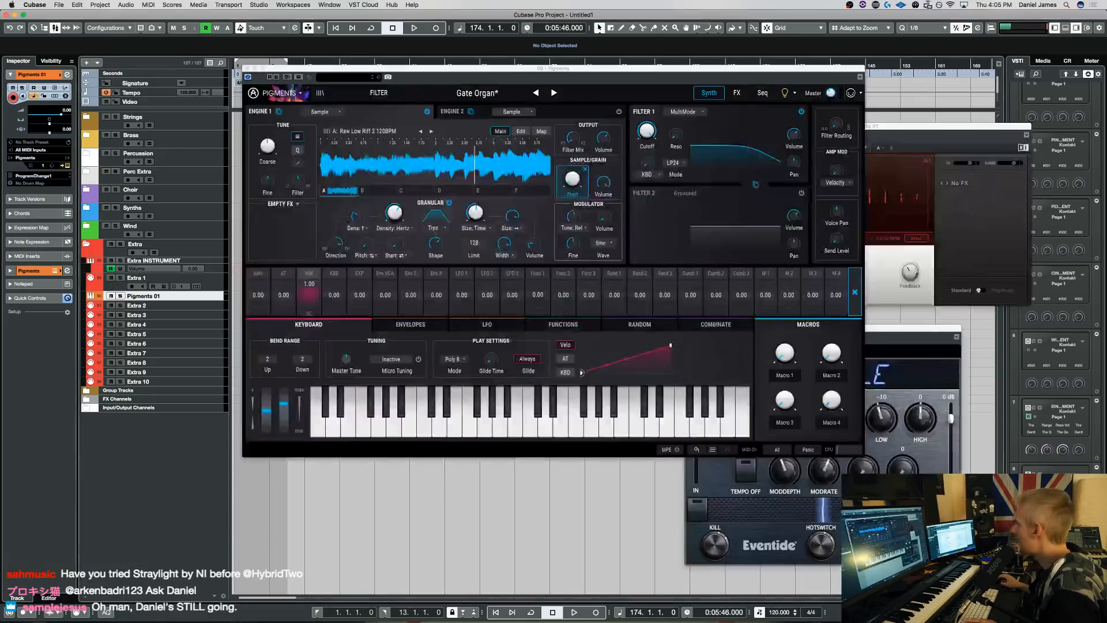
pyautogui.moveTo(1106, 173); pyautogui.dragTo(441, 157)
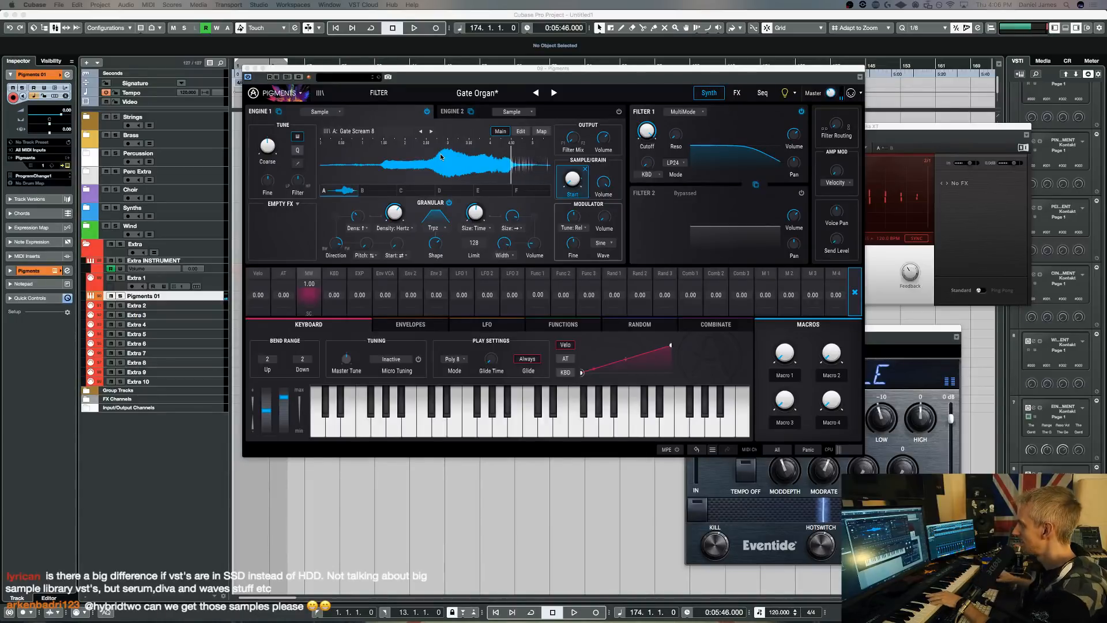
# - Try different output volumes for Engine 1 and reset the volume to its default
pyautogui.moveTo(603, 139); pyautogui.dragTo(604, 137)
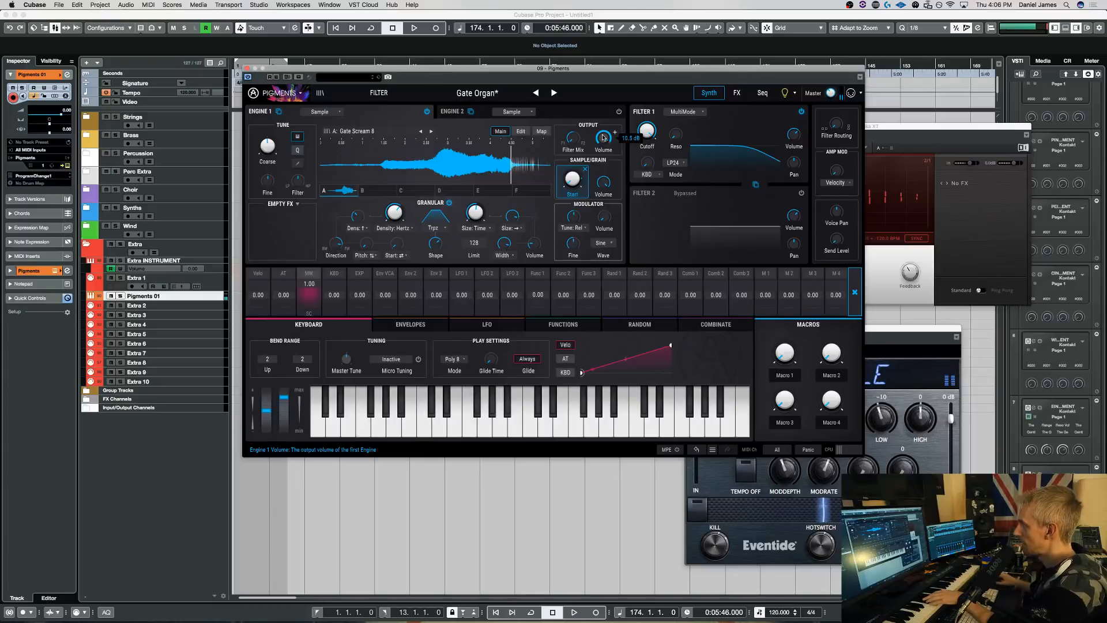
pyautogui.moveTo(604, 138); pyautogui.dragTo(604, 146)
pyautogui.doubleClick(604, 139)
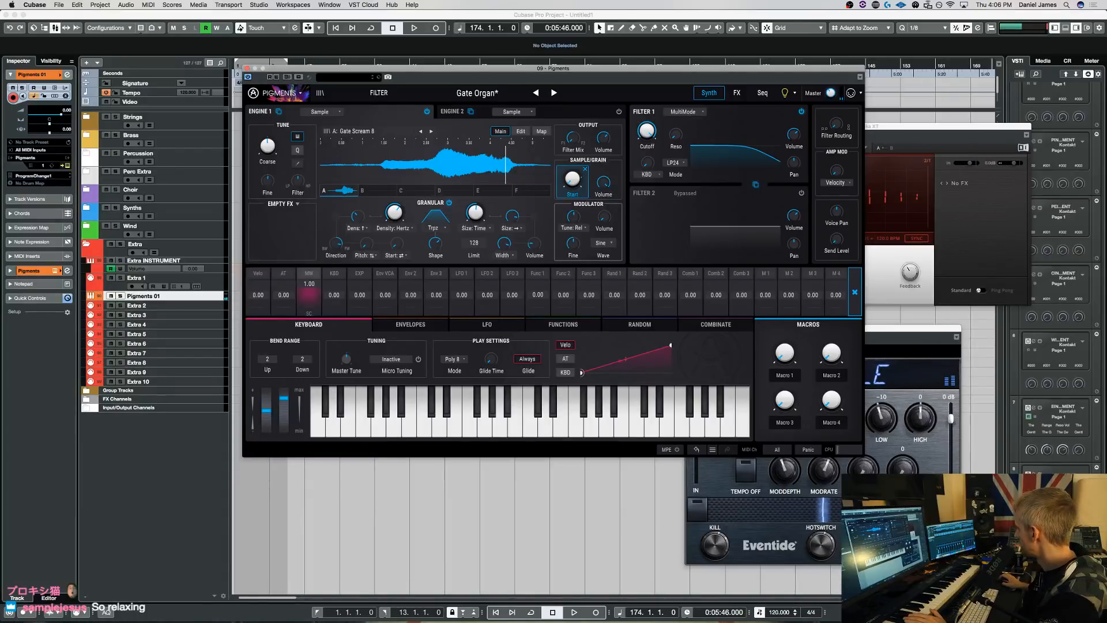
# - Load Gate Scream 16 from the sample folder as Engine 1's sample A
pyautogui.press('super+Tab')
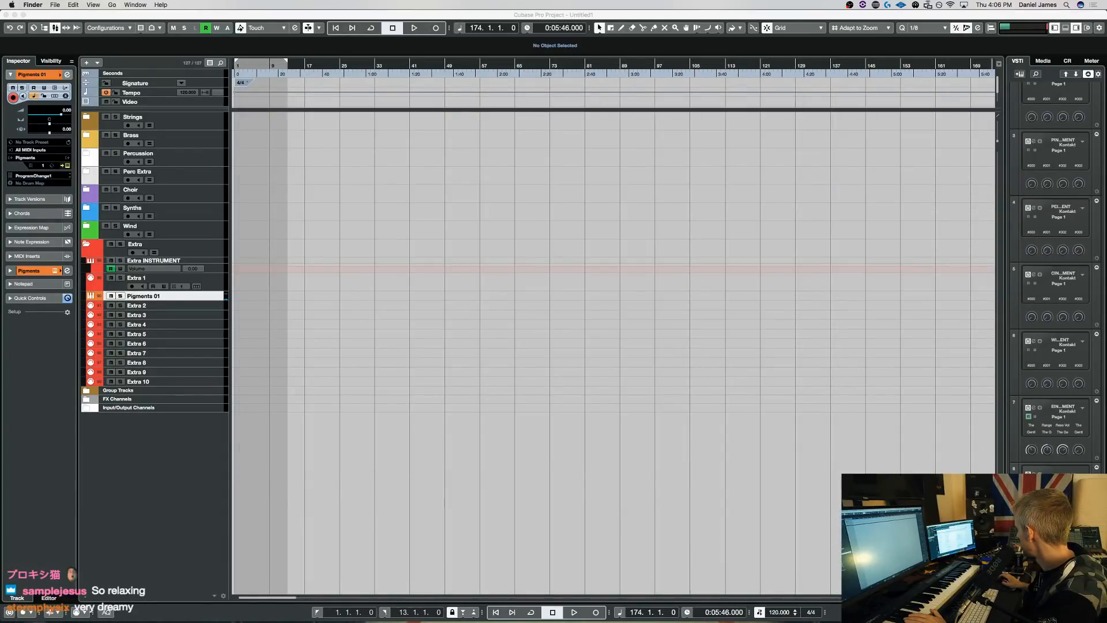
pyautogui.press('super+Tab')
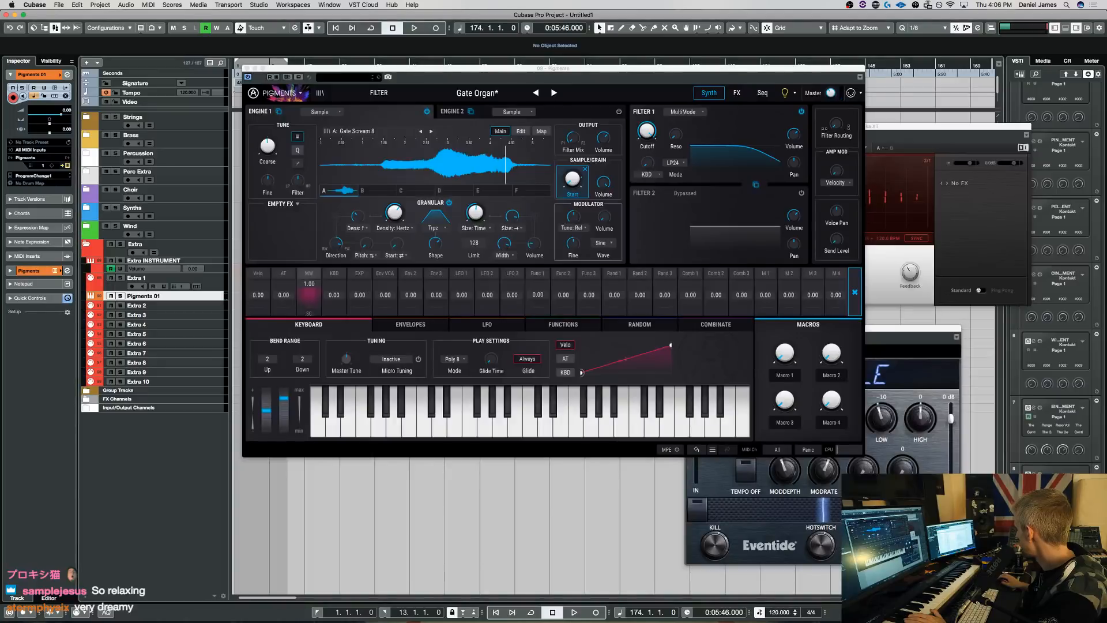
pyautogui.moveTo(434, 231); pyautogui.dragTo(422, 172)
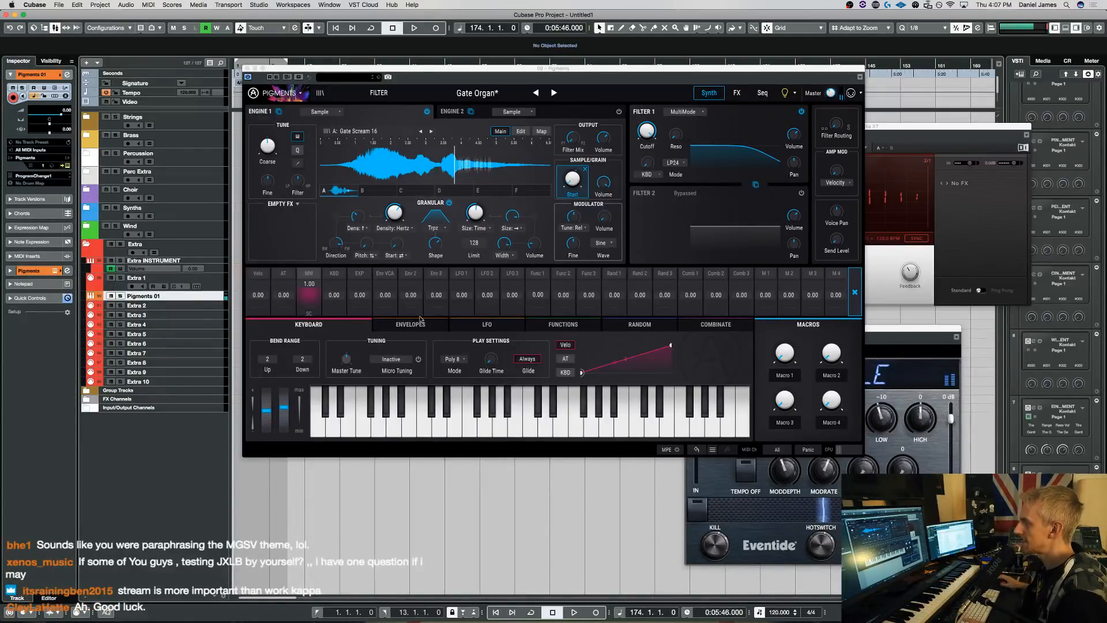
# - Select the Extra 1 track alongside Pigments 01, set Engine 1's coarse tuning to -14 semitones and adjust its fine tuning
pyautogui.click(208, 287)
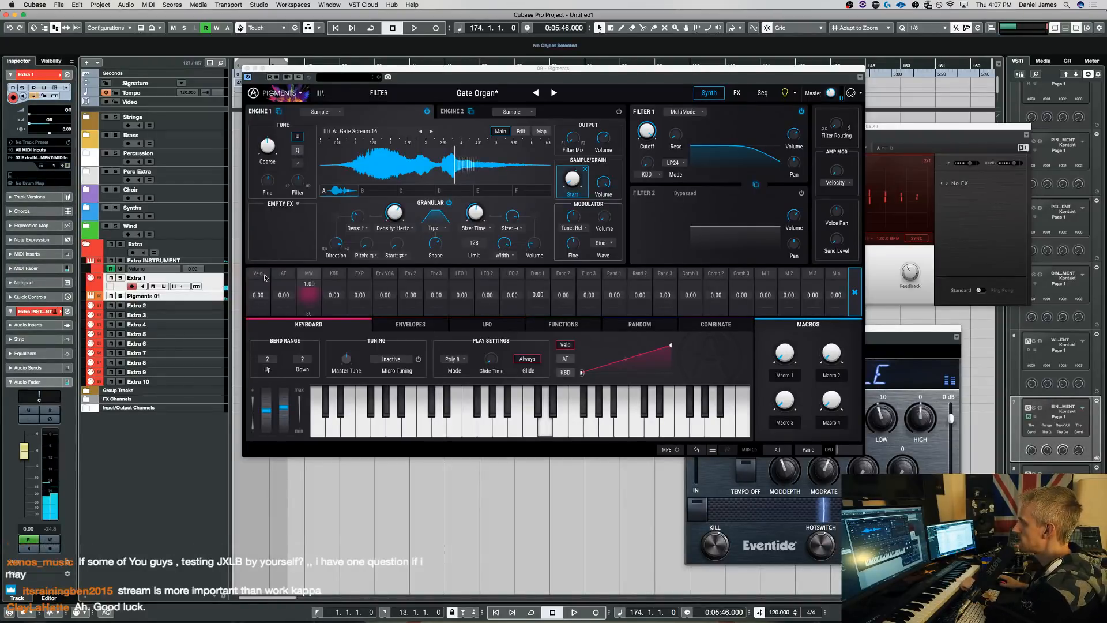
pyautogui.moveTo(267, 145); pyautogui.dragTo(266, 153)
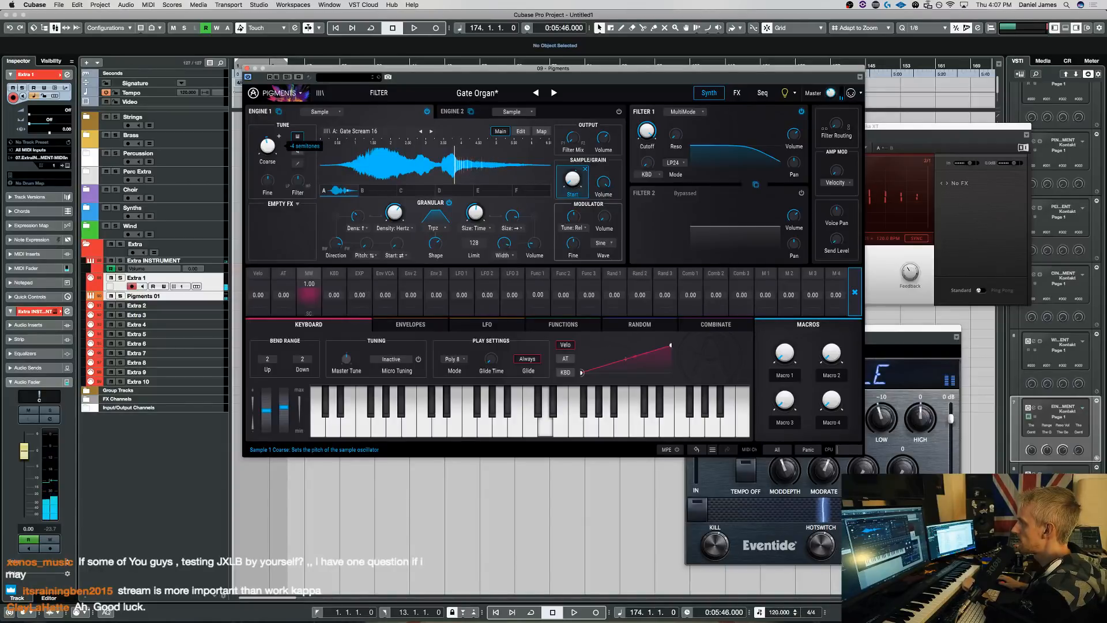
pyautogui.moveTo(266, 146); pyautogui.dragTo(267, 162)
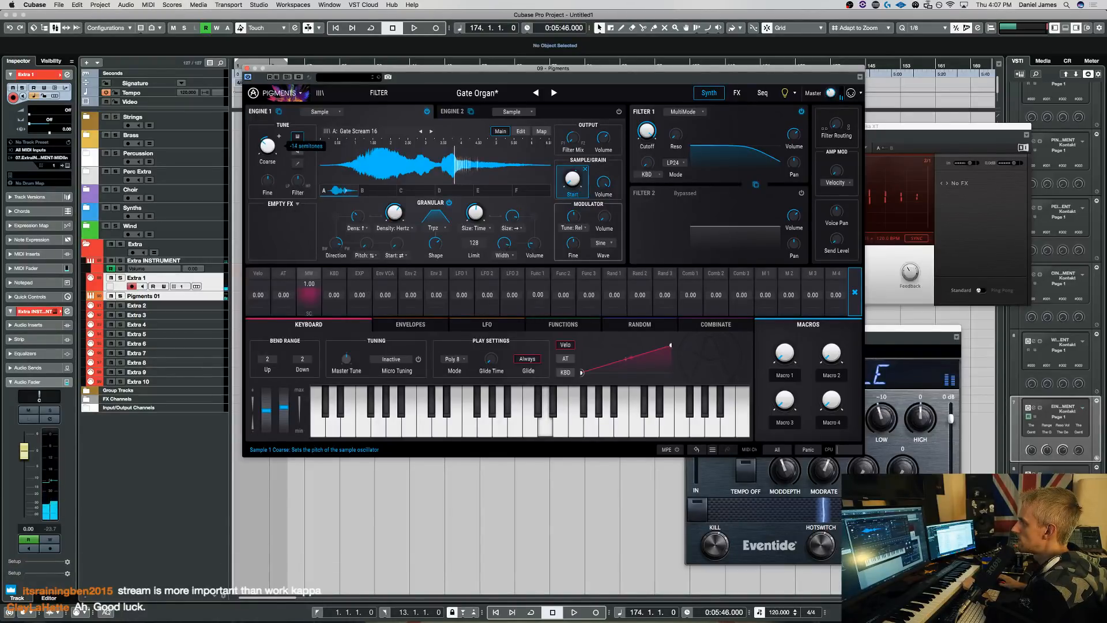
pyautogui.moveTo(267, 163); pyautogui.dragTo(267, 164)
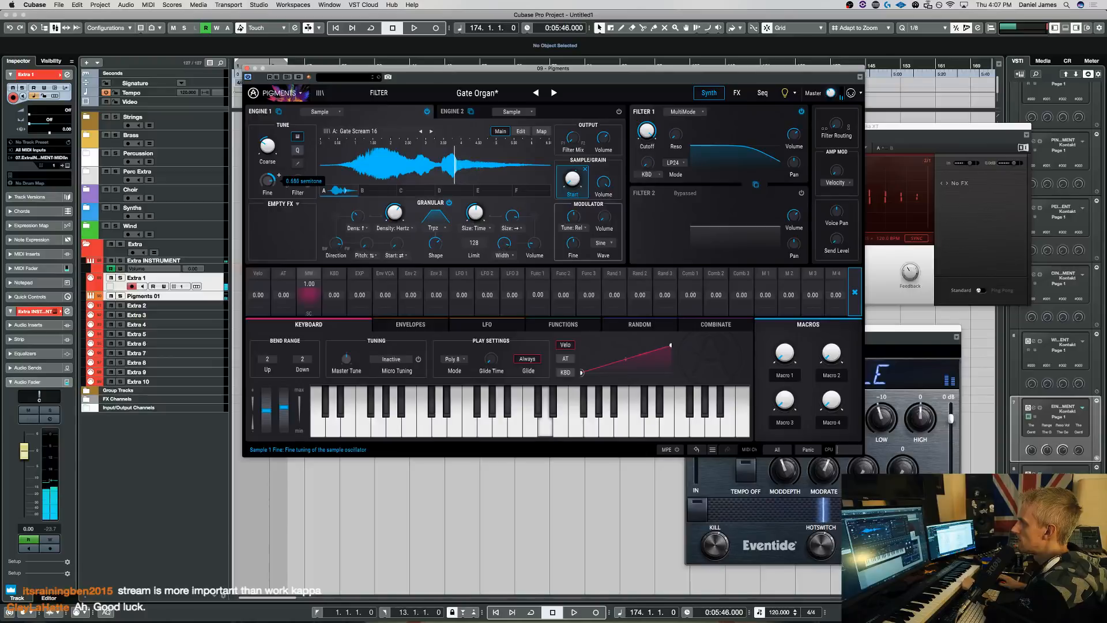
pyautogui.moveTo(267, 179); pyautogui.dragTo(267, 180)
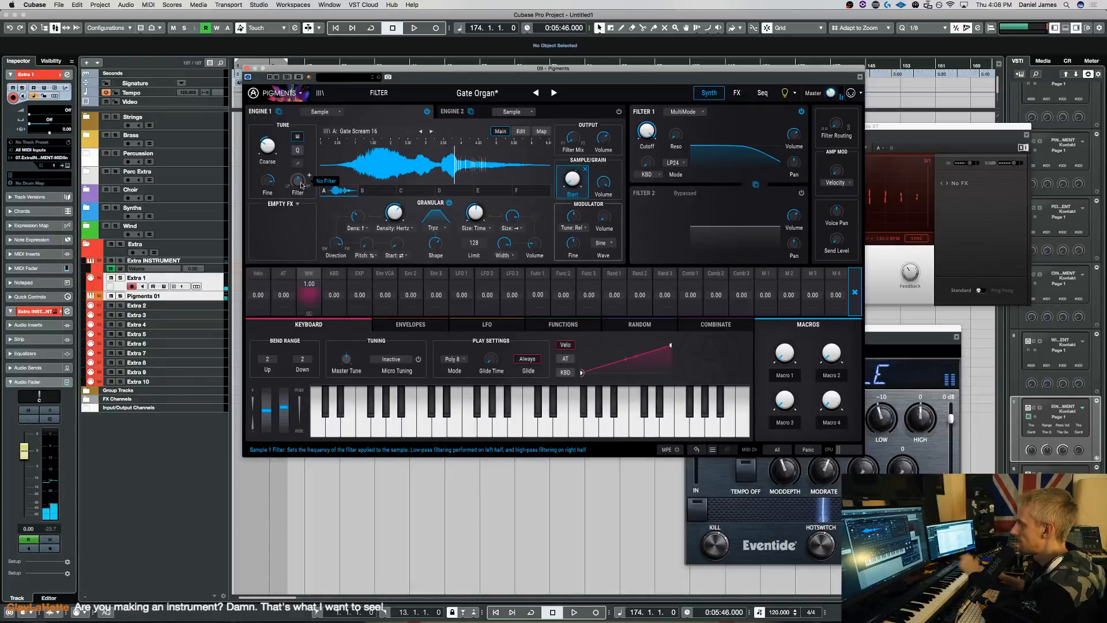
pyautogui.moveTo(267, 181); pyautogui.dragTo(267, 182)
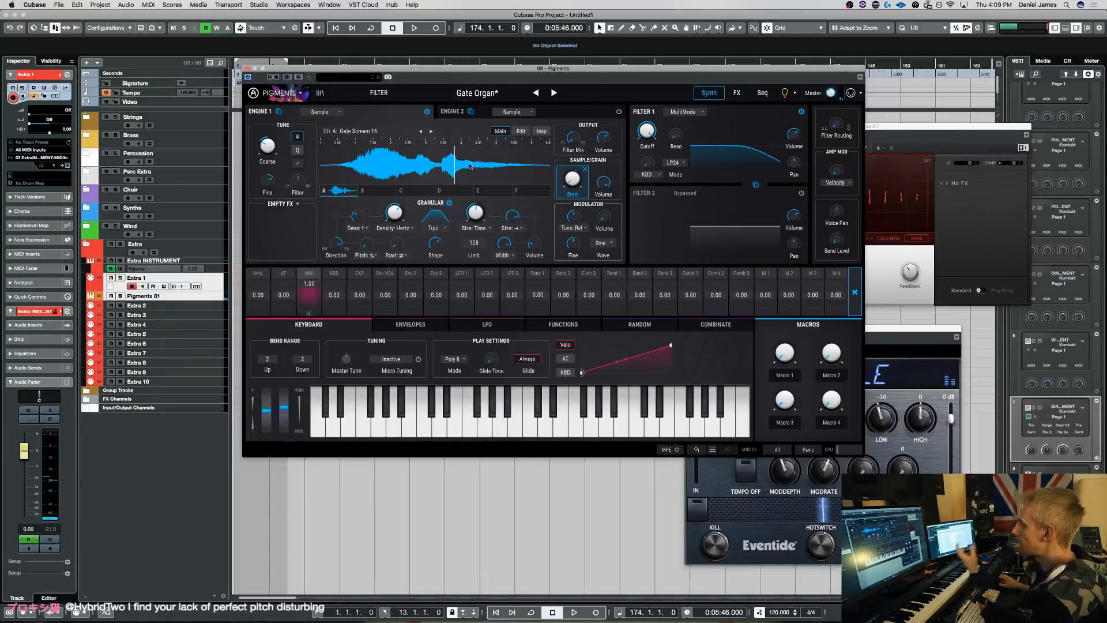
# - Select only the Pigments 01 track and preview the Gate Scream 16 audio file in Finder
pyautogui.moveTo(486, 218)
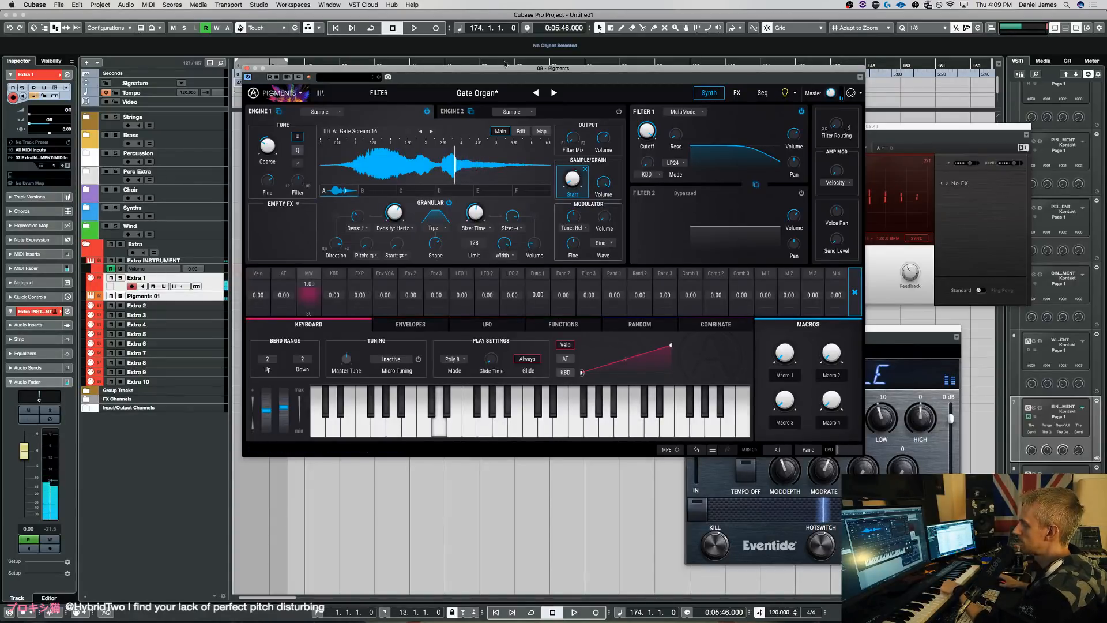
pyautogui.click(185, 298)
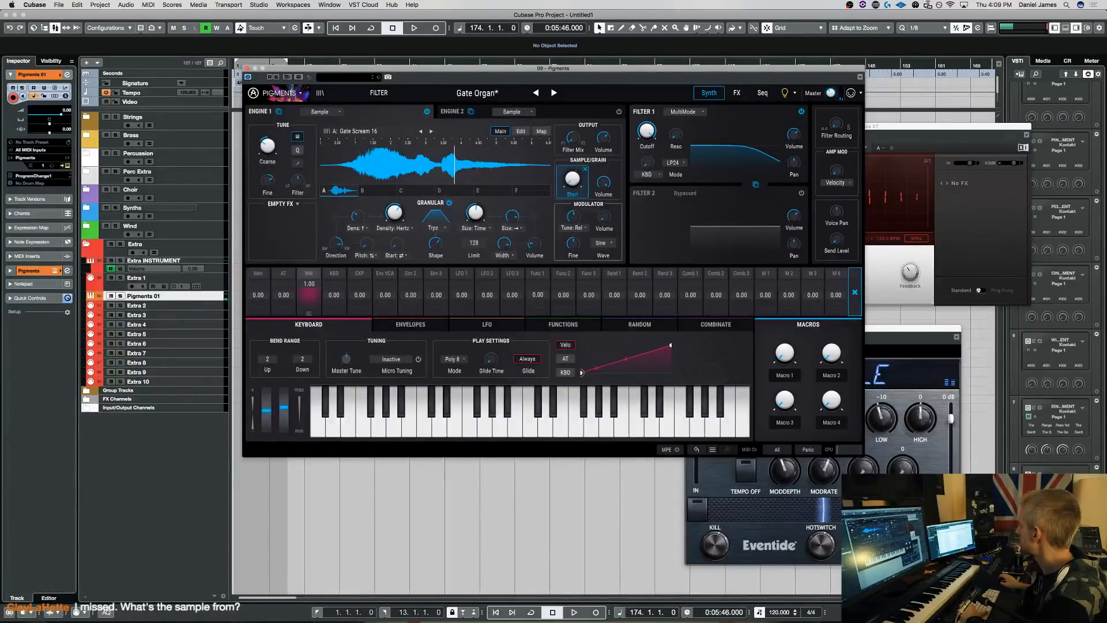
pyautogui.press('space')
pyautogui.press('space')
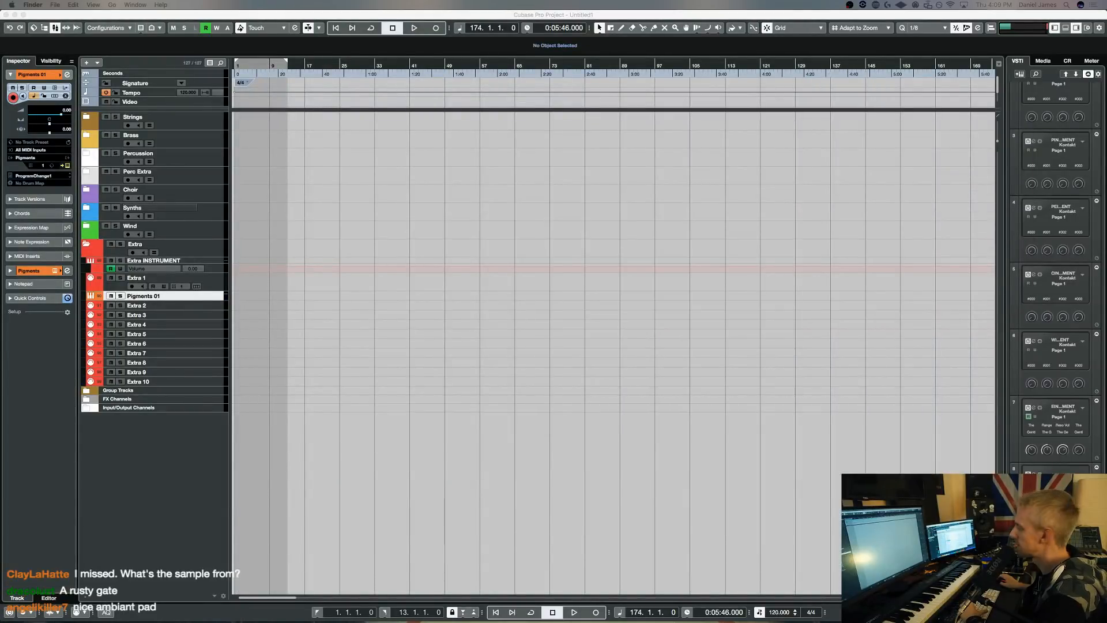
pyautogui.press('space')
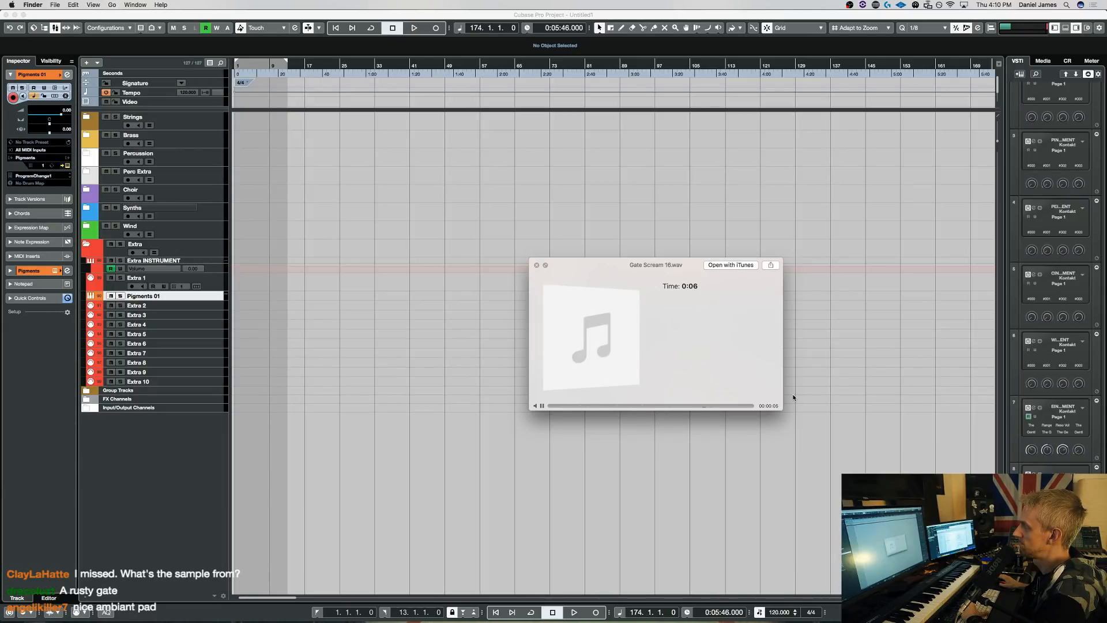
pyautogui.press('space')
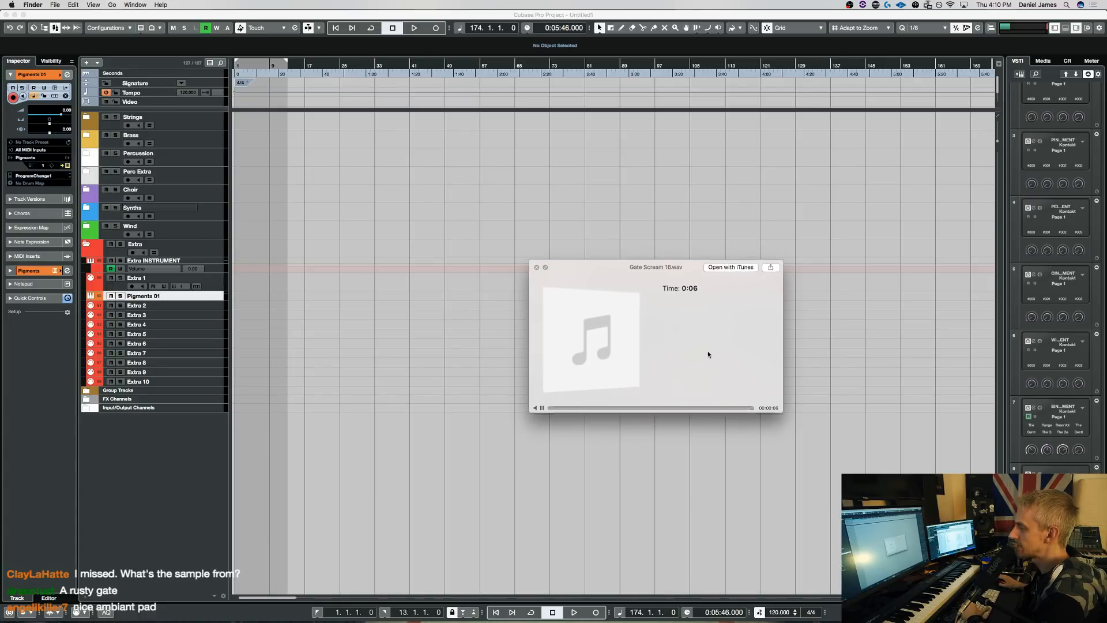
pyautogui.click(514, 366)
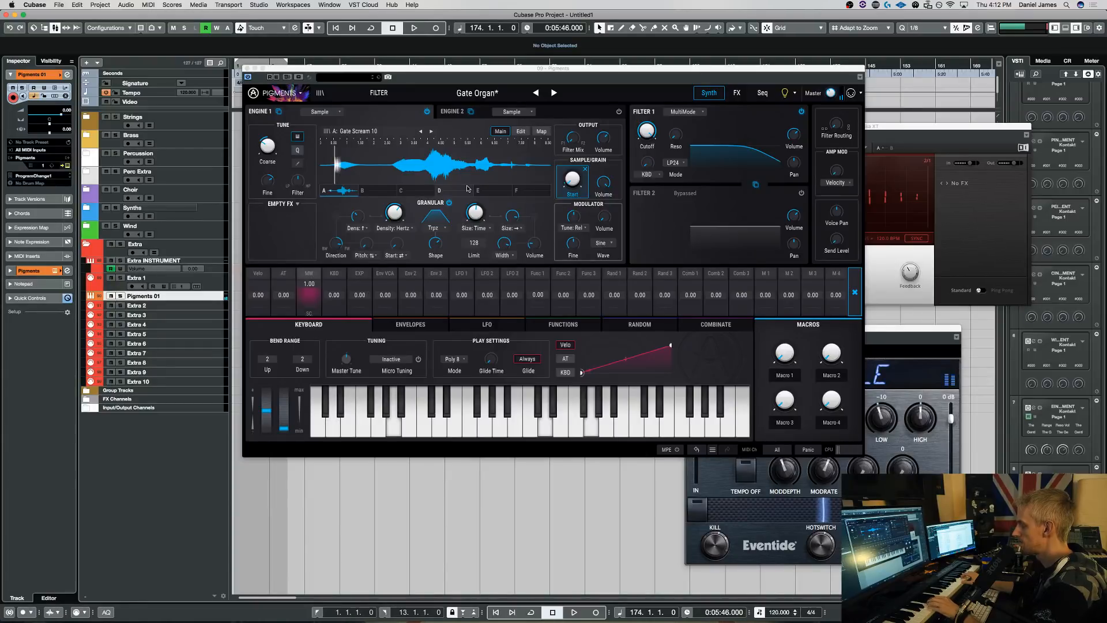
pyautogui.click(218, 283)
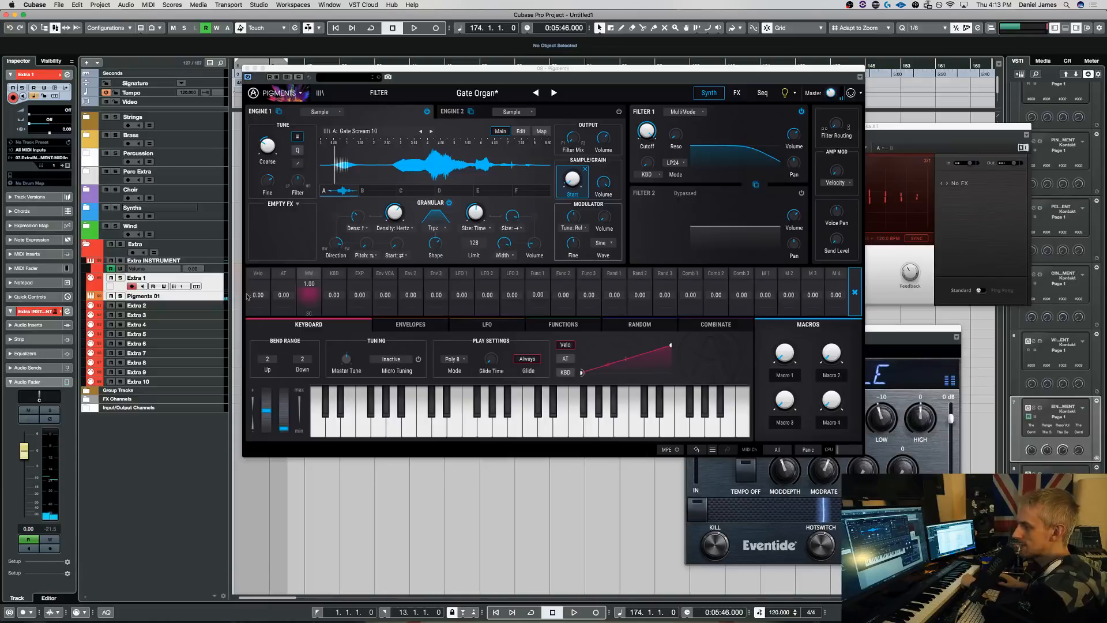
pyautogui.click(208, 297)
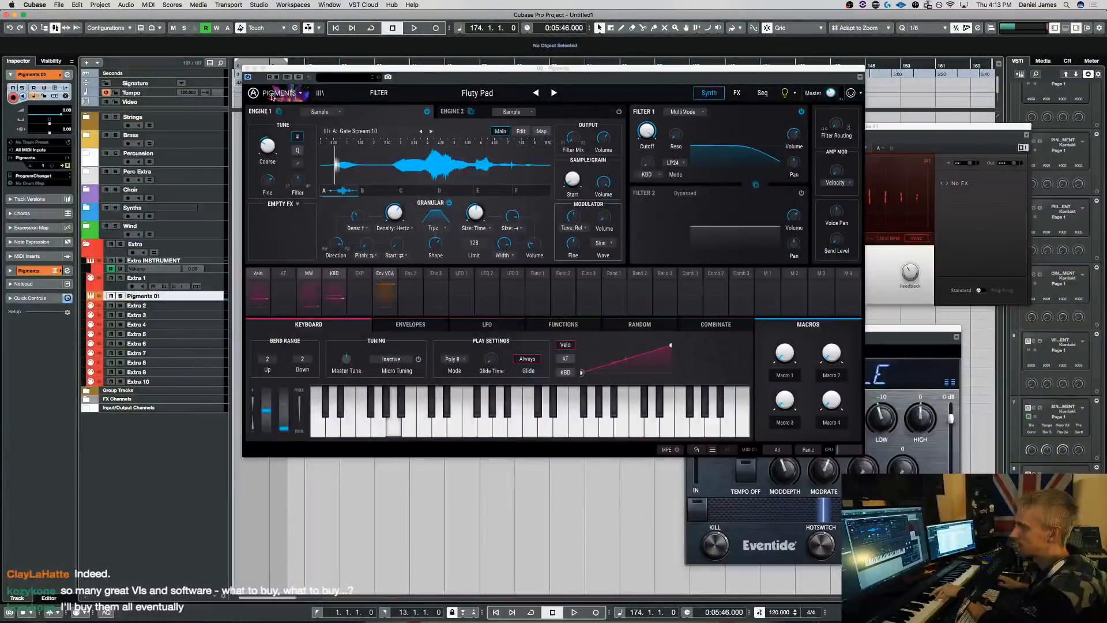
pyautogui.click(271, 97)
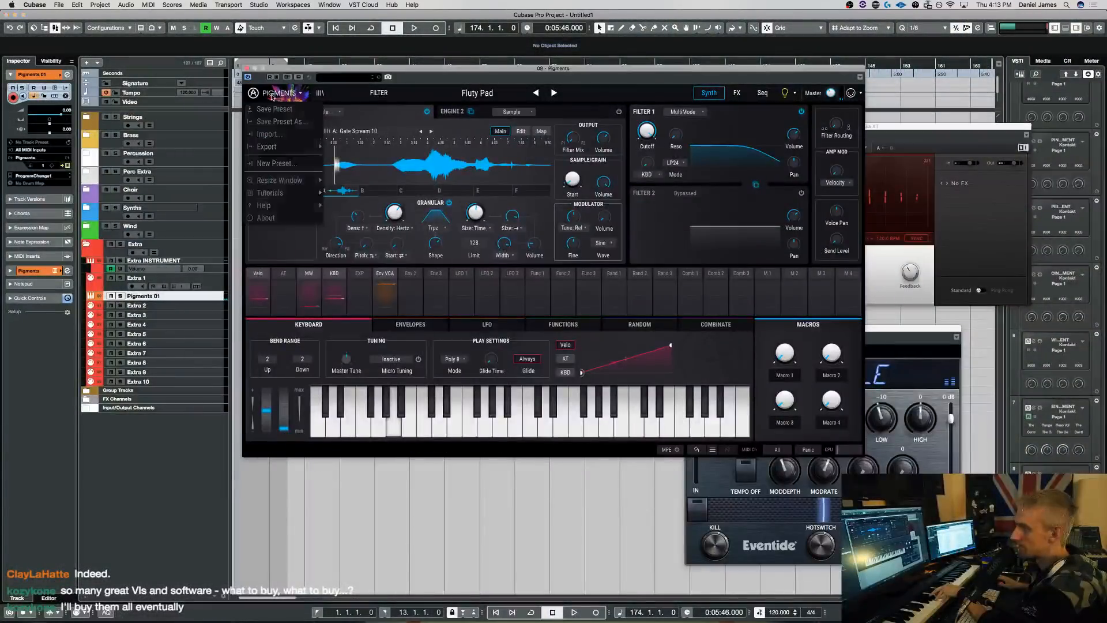
pyautogui.click(270, 99)
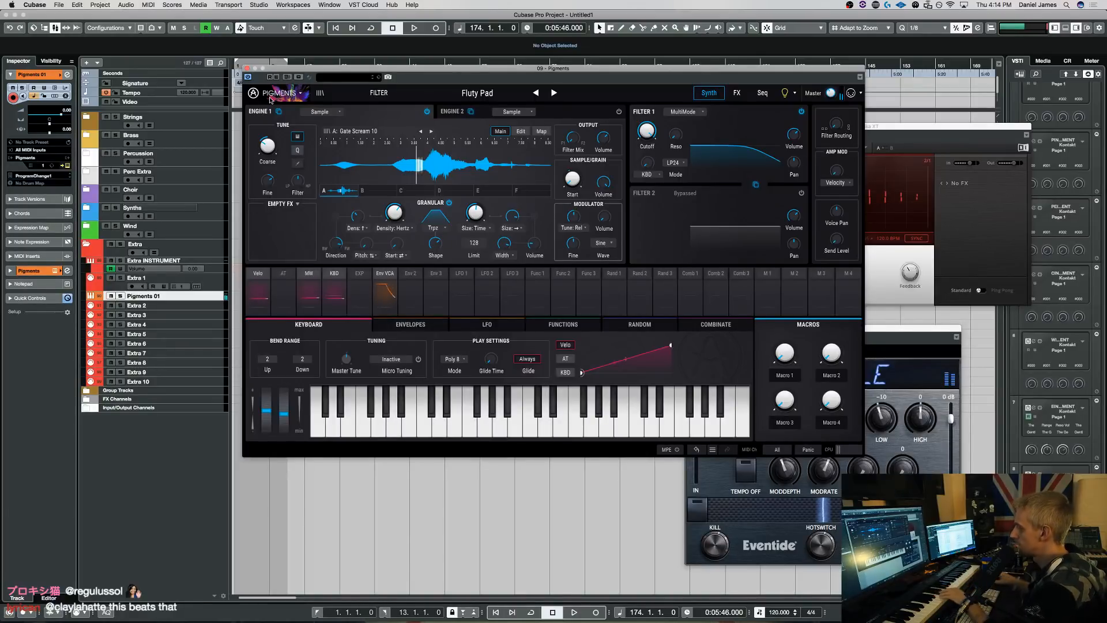
# - Select the Extra 1 track alongside Pigments 01 and adjust Engine 1's tuning by ear
pyautogui.click(217, 282)
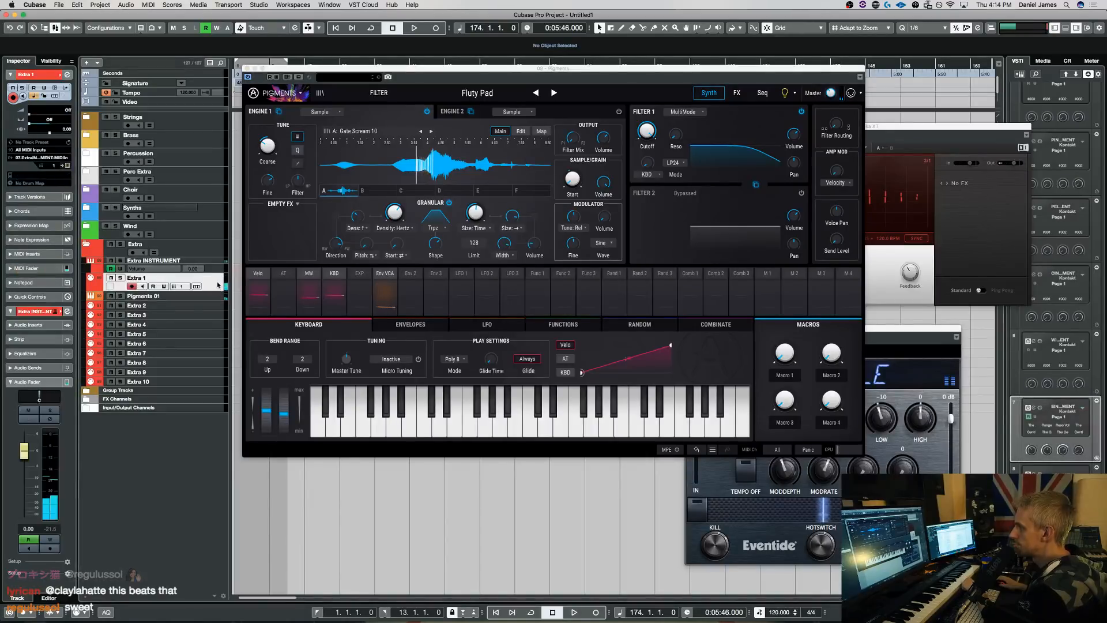
pyautogui.moveTo(269, 144); pyautogui.dragTo(267, 184)
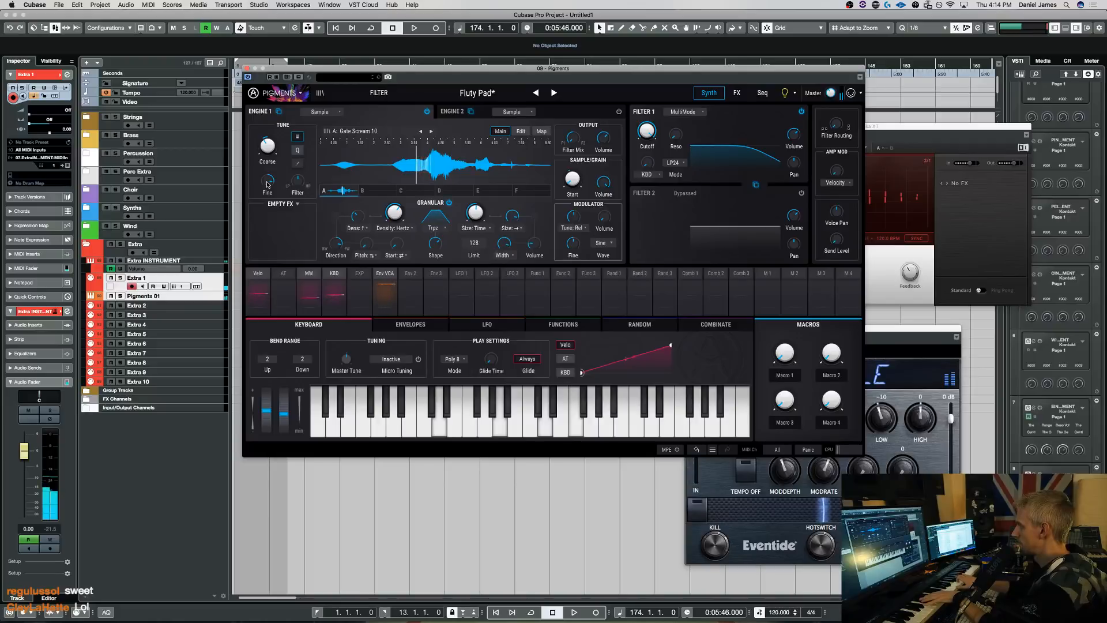
# - Save the Fluty Pad preset as a new preset named Distorting Pad
pyautogui.click(274, 95)
pyautogui.click(277, 121)
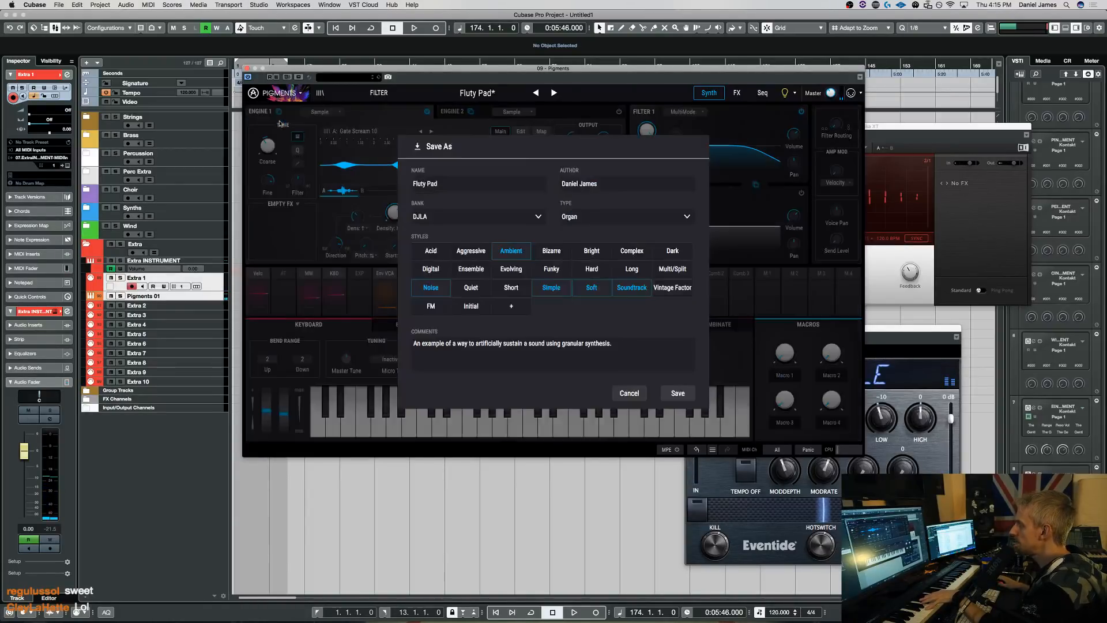
pyautogui.press('BackSpace')
pyautogui.press('BackSpace')
pyautogui.press('BackSpace')
pyautogui.press('BackSpace')
pyautogui.press('BackSpace')
pyautogui.press('BackSpace')
pyautogui.press('BackSpace')
pyautogui.press('BackSpace')
pyautogui.press('BackSpace')
pyautogui.write('Dis')
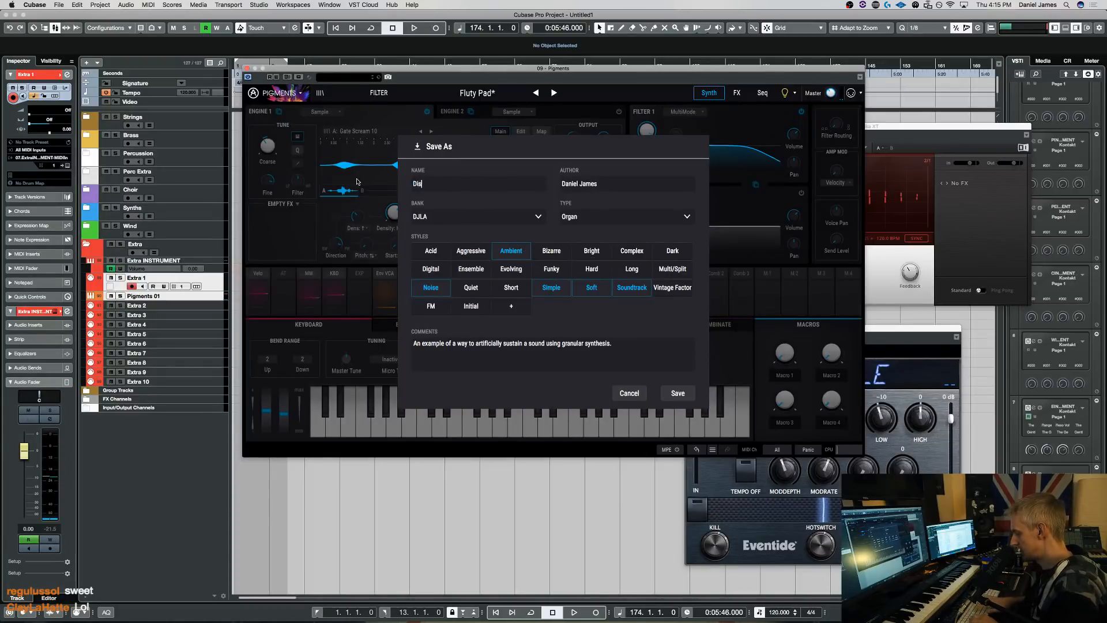
pyautogui.write('torting Pad')
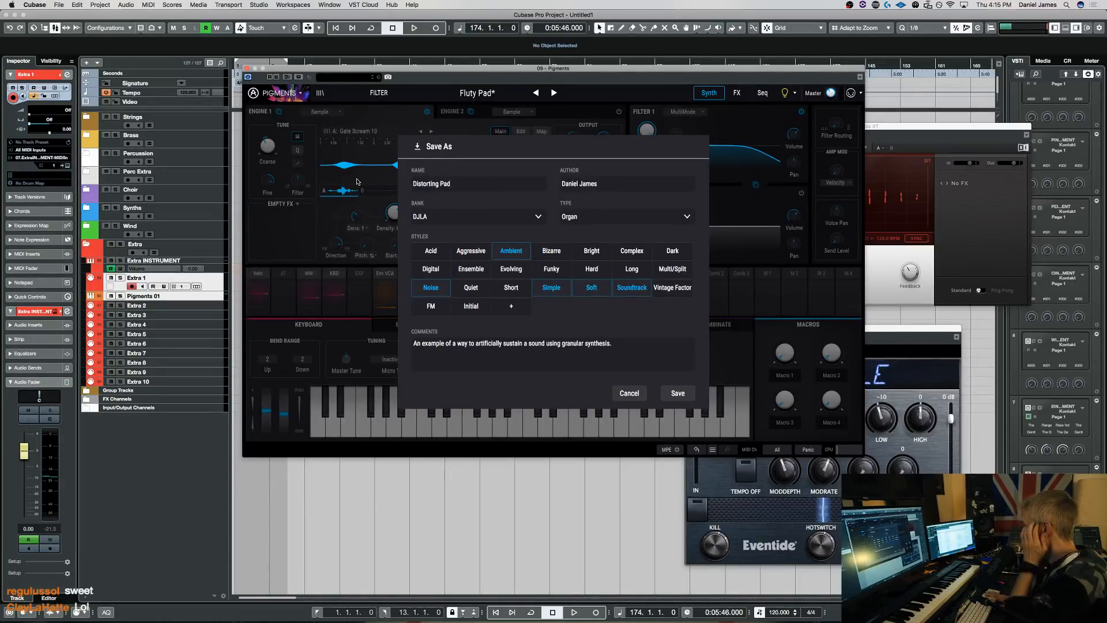
pyautogui.press('Return')
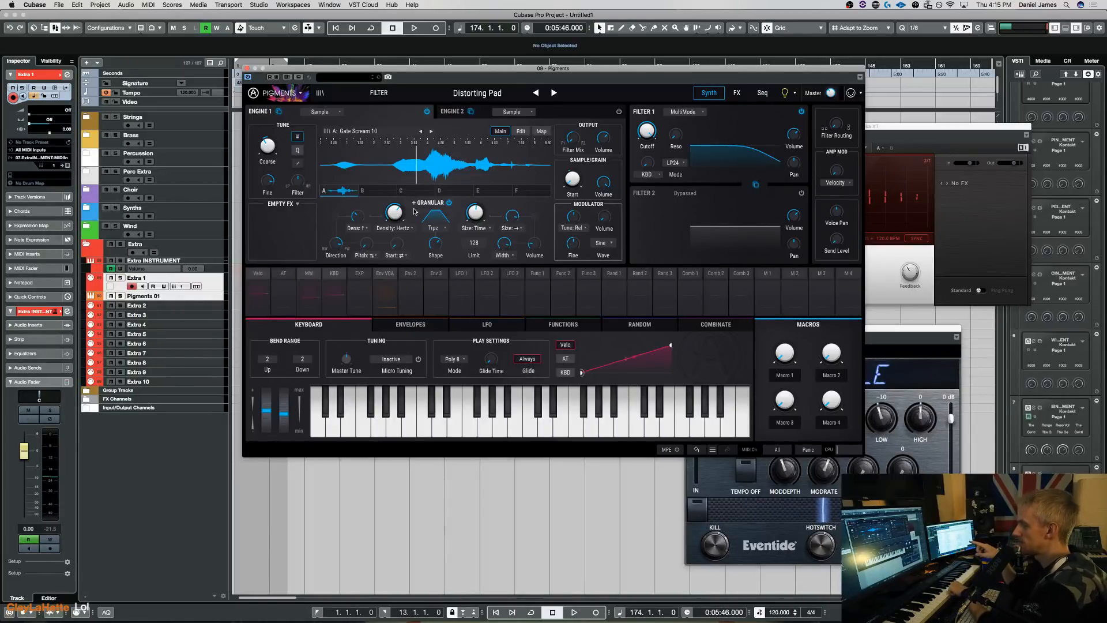
# - Select only the Pigments 01 track and try Gate Scream 27_01 and Gate Scream 10 in turn as Engine 1's sample A
pyautogui.click(214, 301)
pyautogui.click(213, 297)
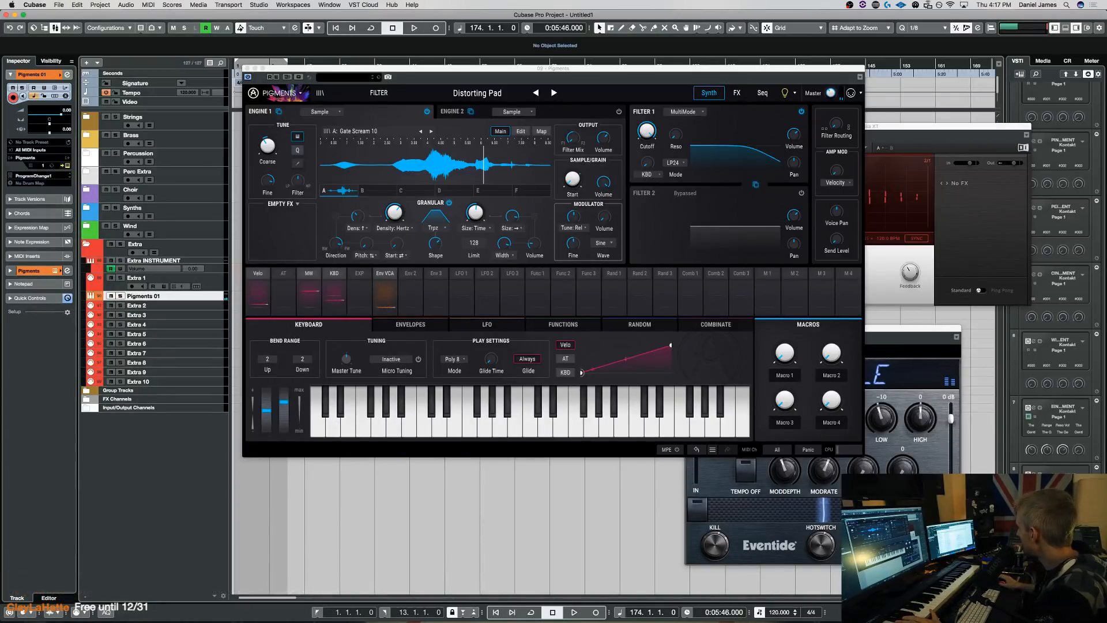
pyautogui.moveTo(1106, 397); pyautogui.dragTo(415, 179)
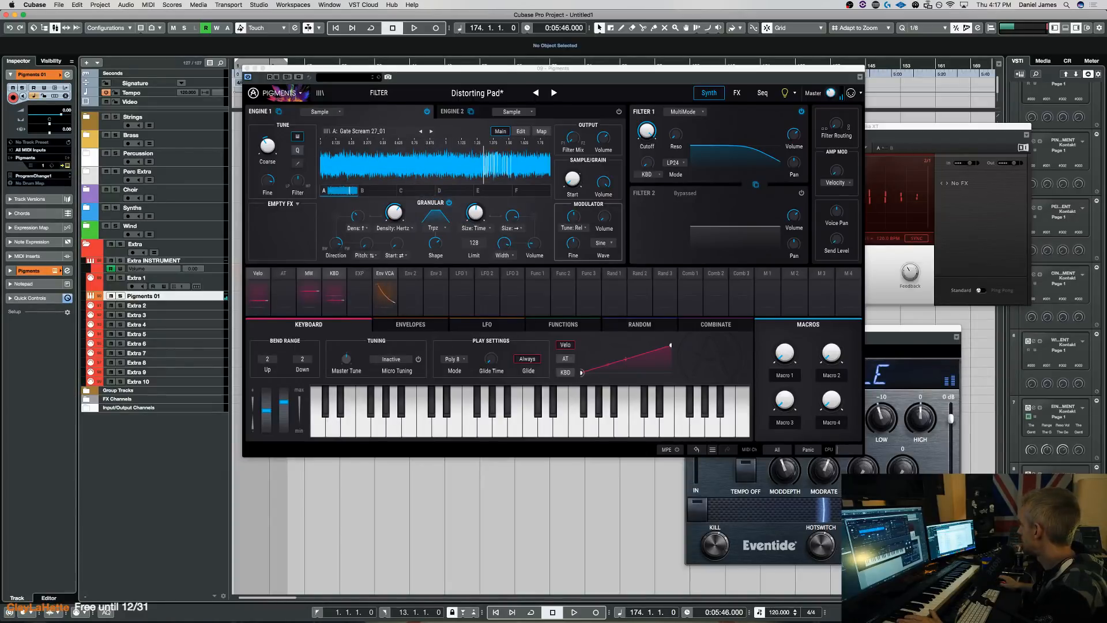
pyautogui.moveTo(1106, 323); pyautogui.dragTo(485, 195)
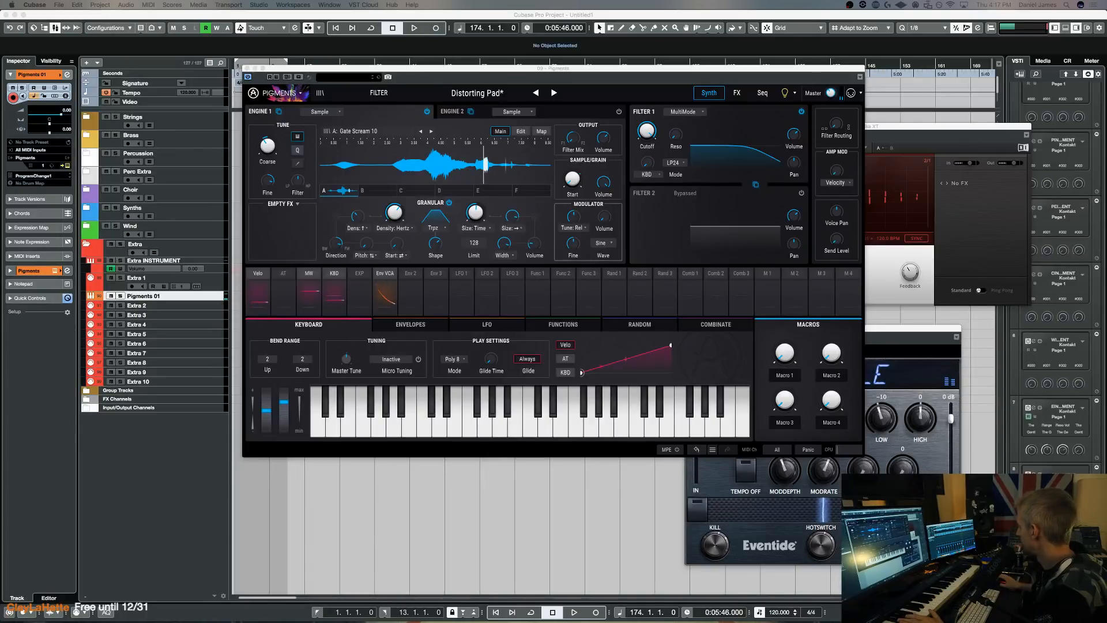
# - Switch to Finder and load Gate Scream 6 as Engine 1's sample A in Pigments
pyautogui.press('super+Tab')
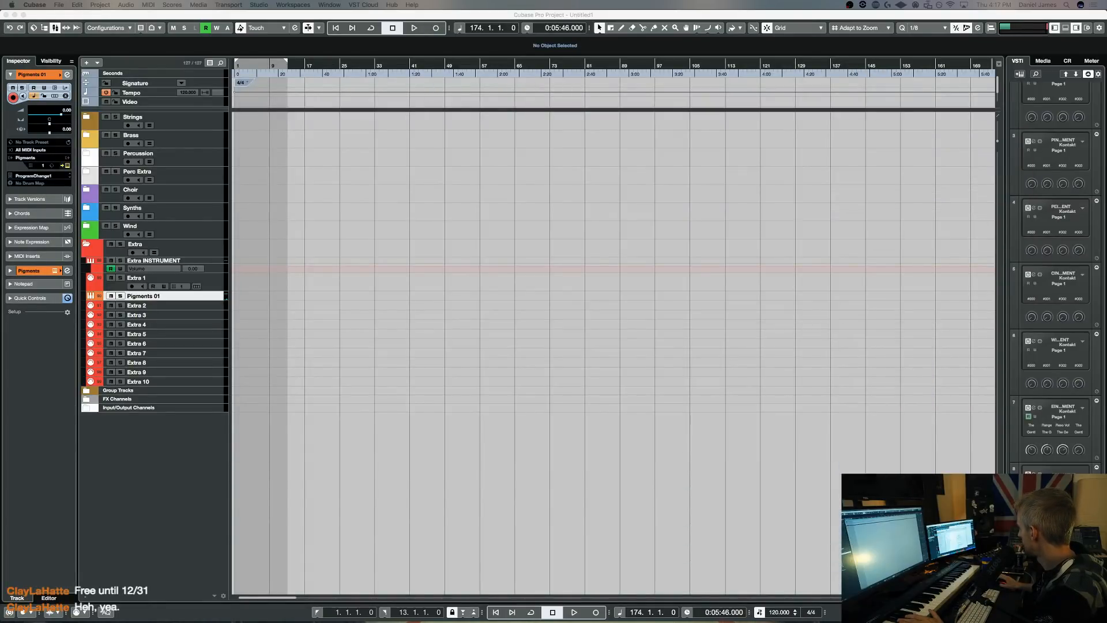
pyautogui.click(907, 471)
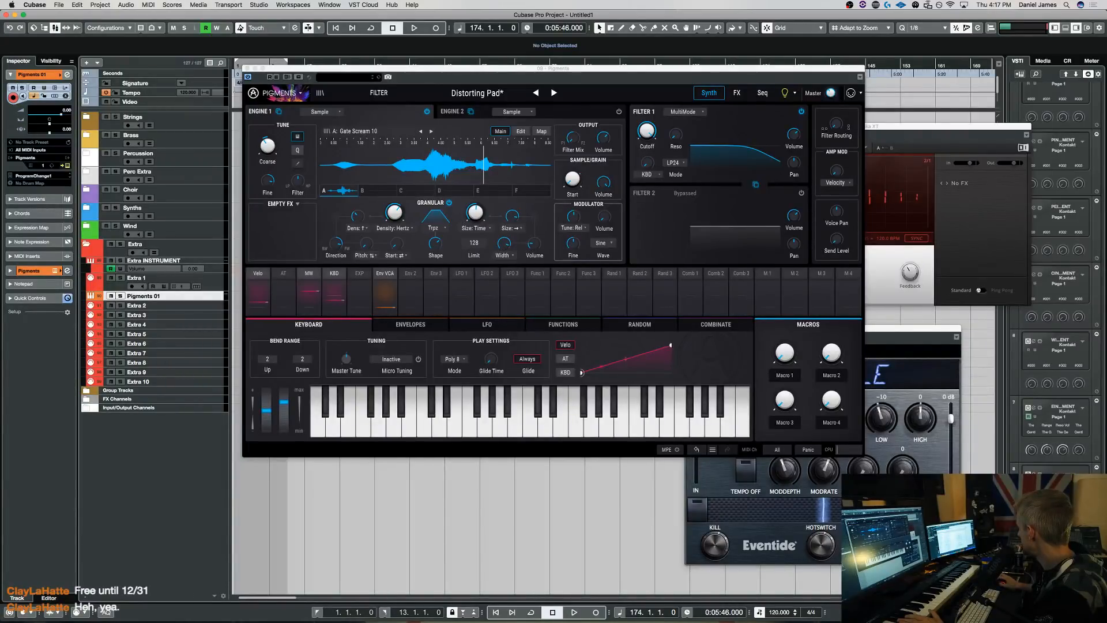
pyautogui.moveTo(633, 217); pyautogui.dragTo(443, 168)
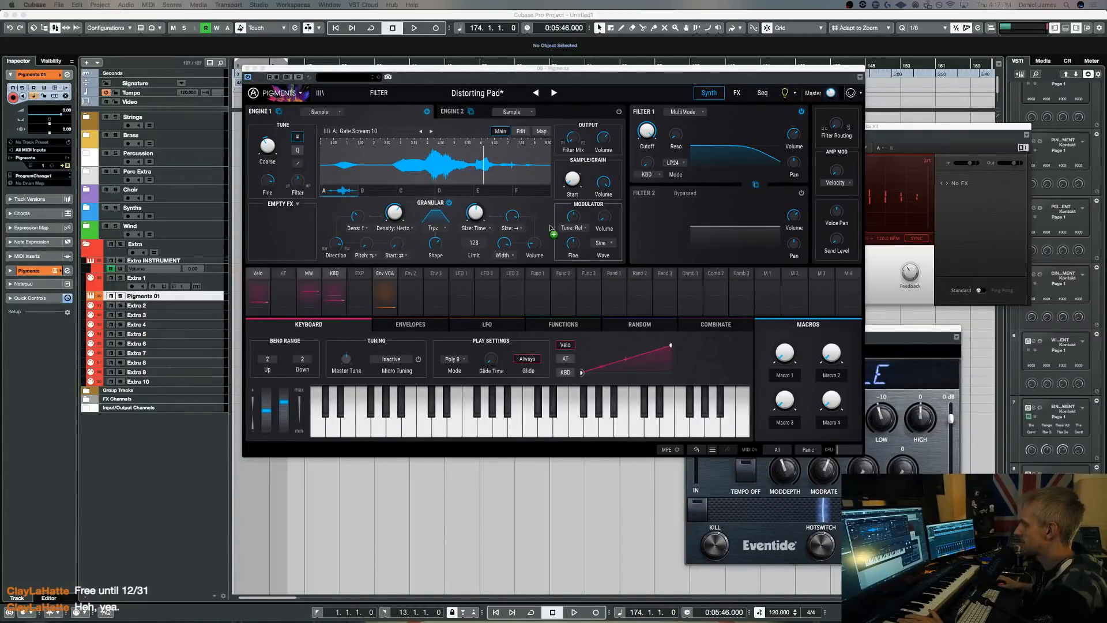
pyautogui.moveTo(551, 229); pyautogui.dragTo(550, 228)
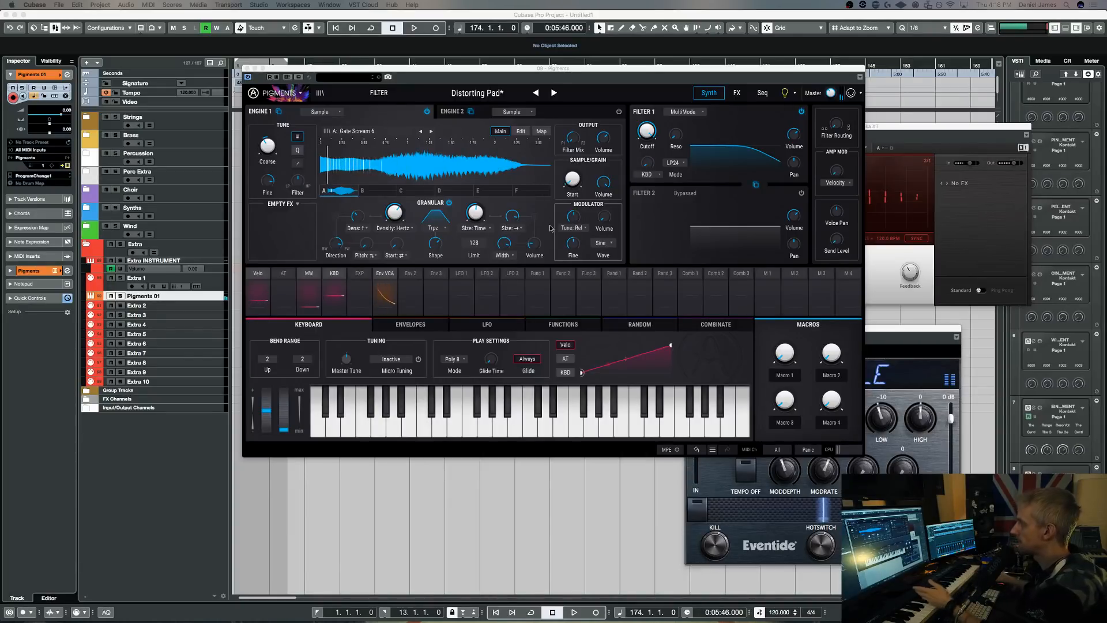
# - Replace Engine 1's sample A with Grit Drone 106BPM
pyautogui.press('super+Tab')
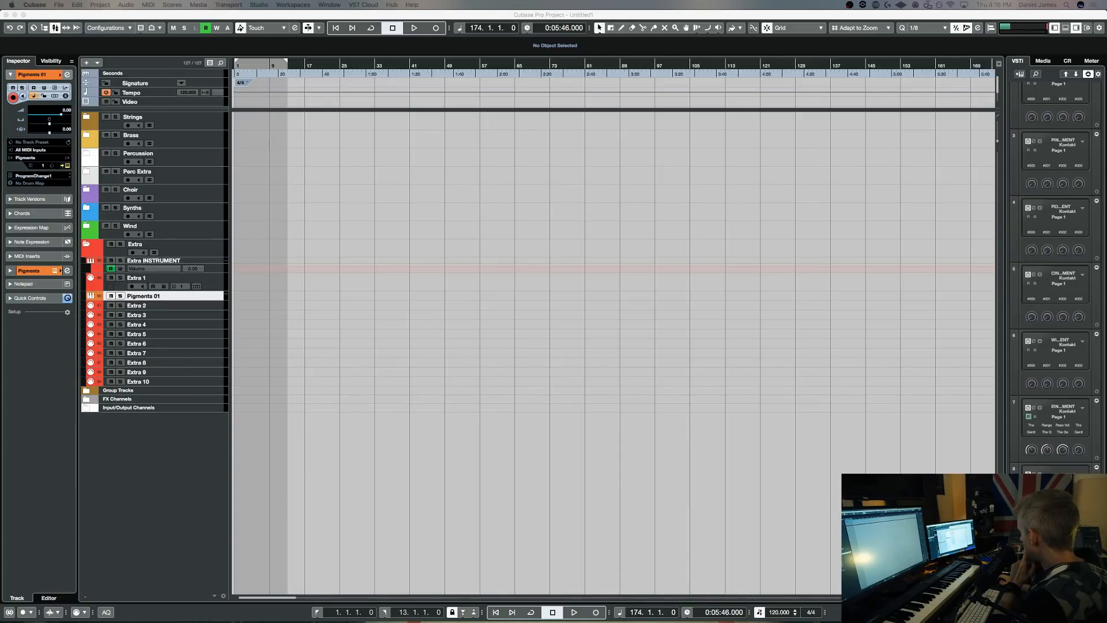
pyautogui.press('super+Tab')
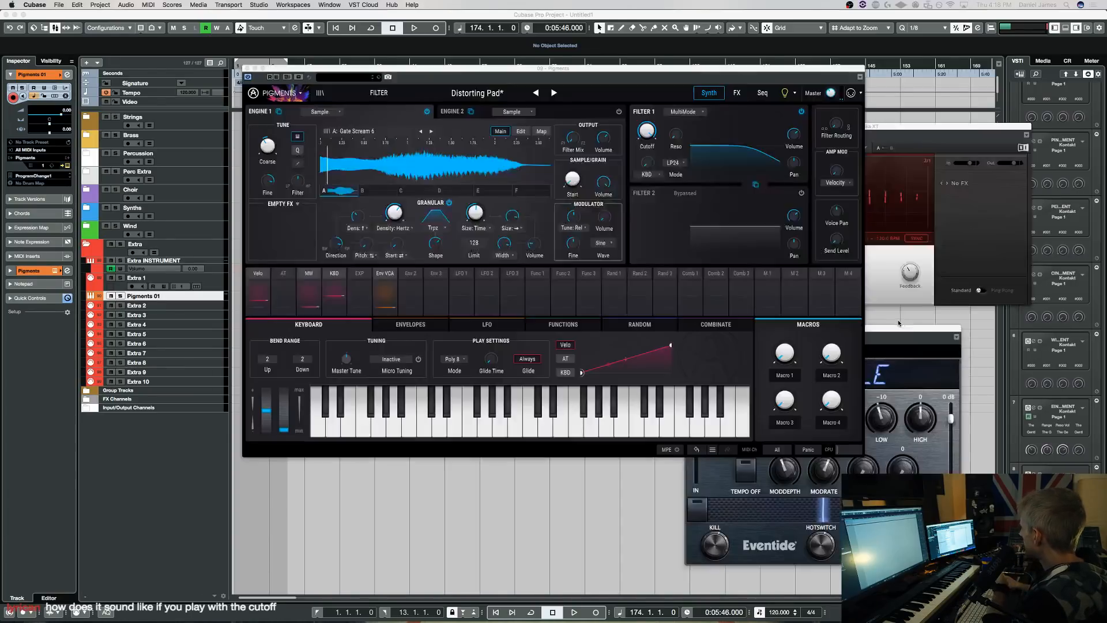
pyautogui.click(432, 131)
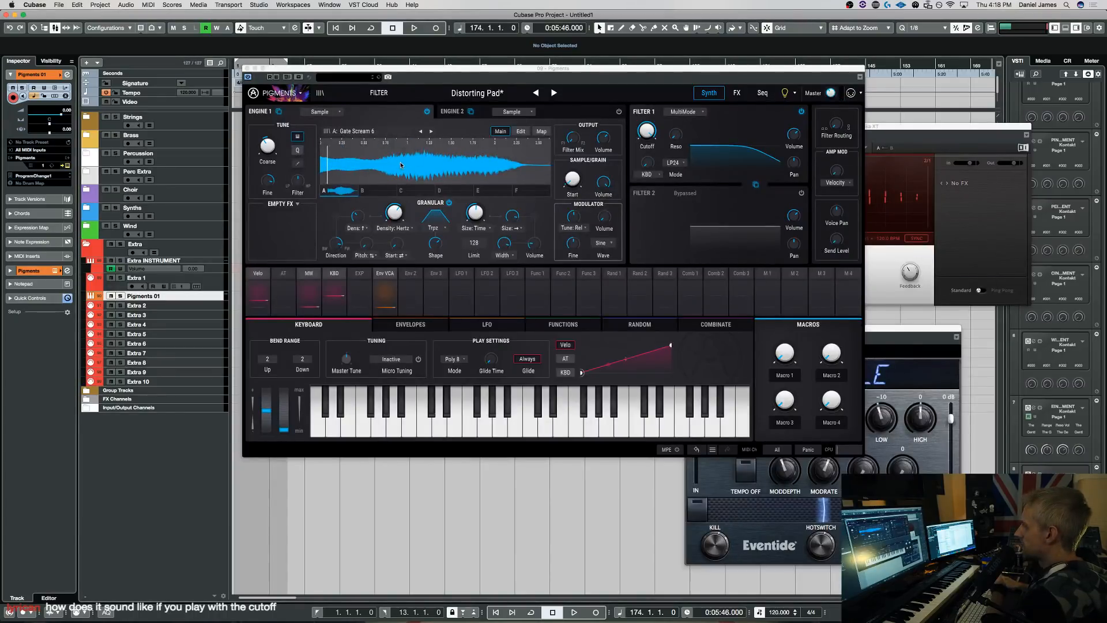
pyautogui.click(431, 132)
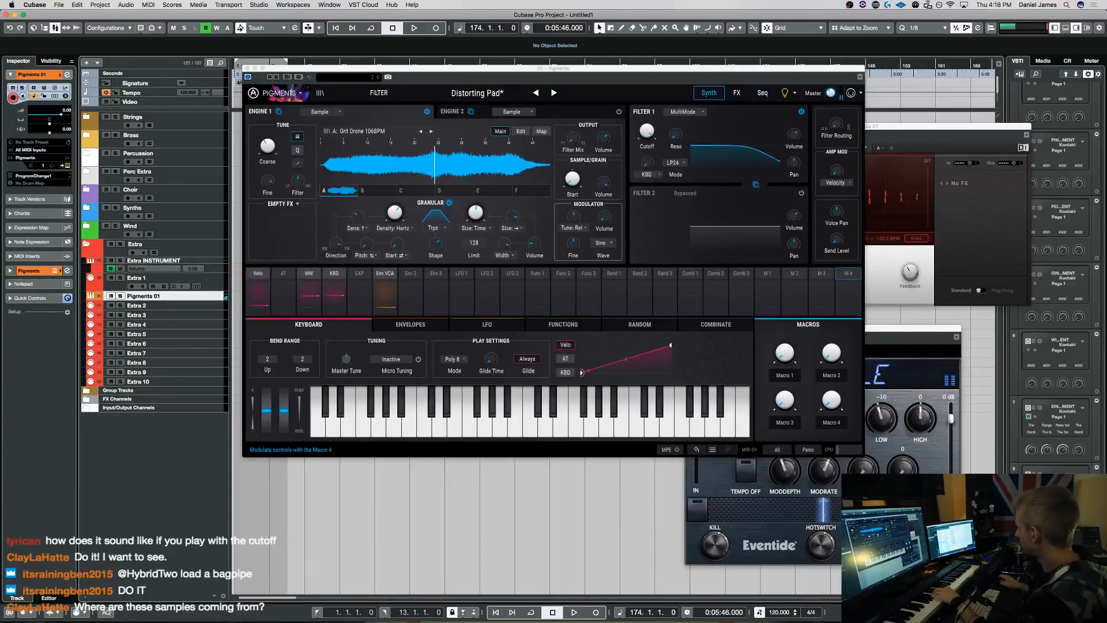
# - Try the Finder samples Cello A 17 and Cello A 22 in turn as Engine 1's sample A
pyautogui.press('super+Tab')
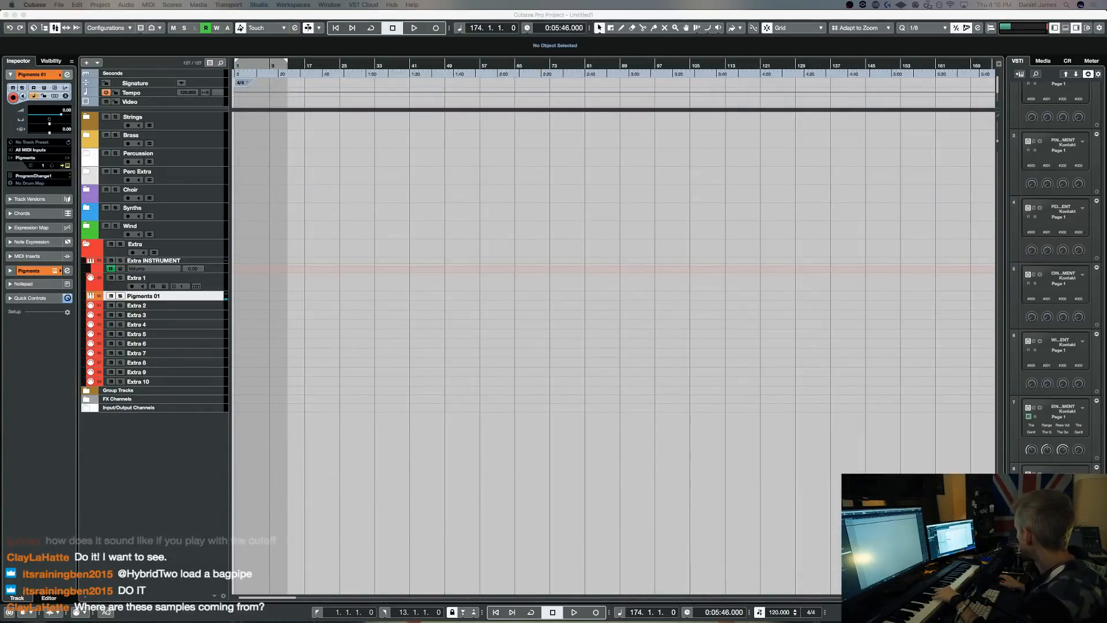
pyautogui.press('super+Tab')
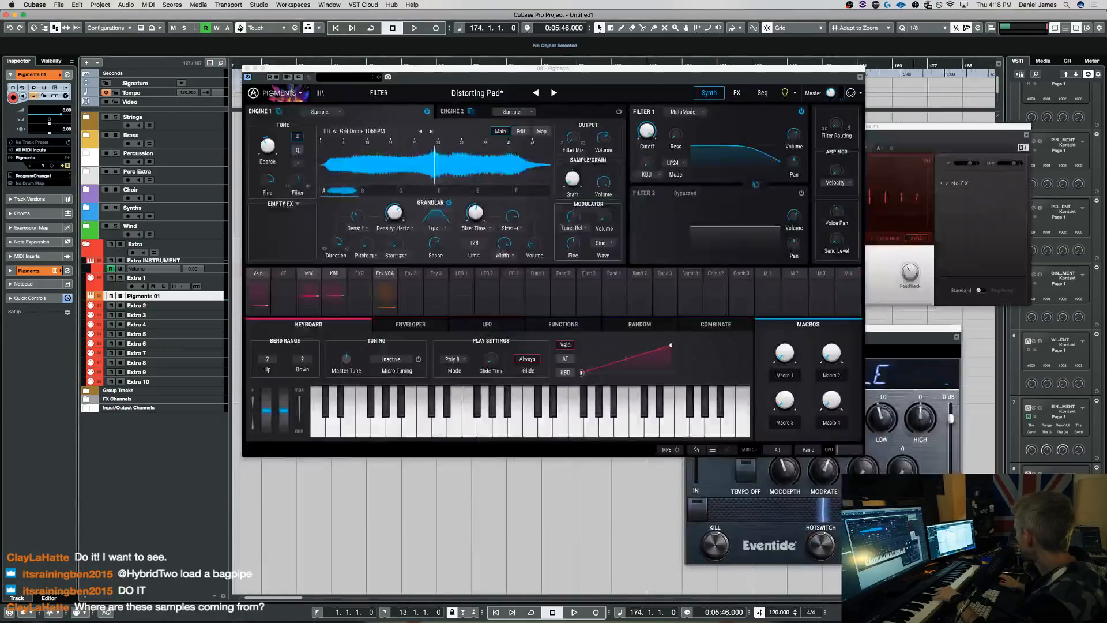
pyautogui.moveTo(592, 190); pyautogui.dragTo(426, 176)
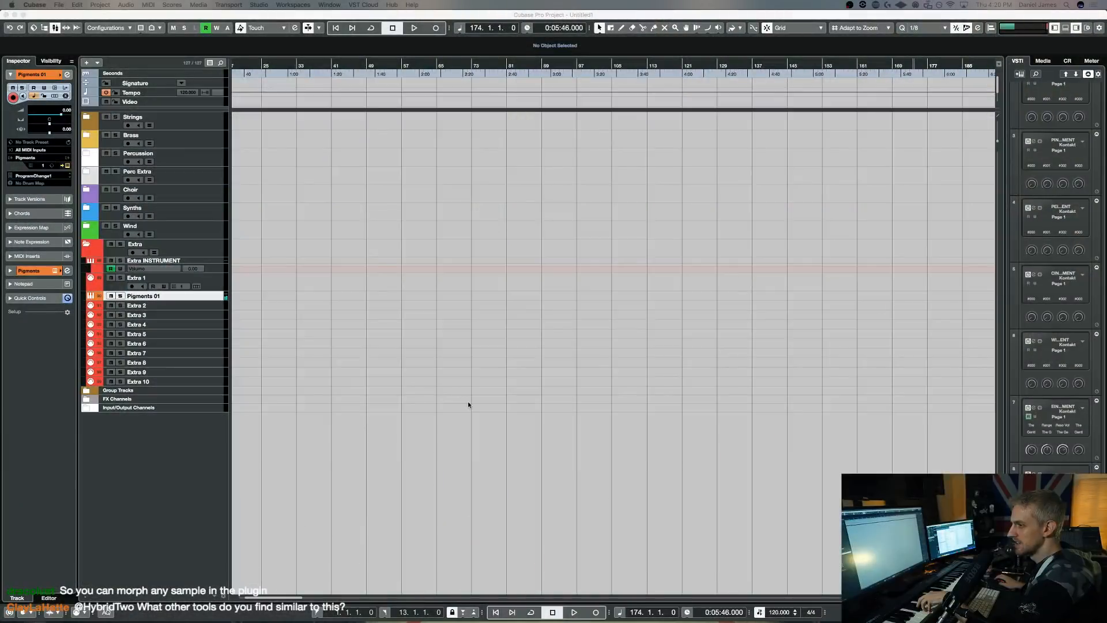
pyautogui.click(468, 400)
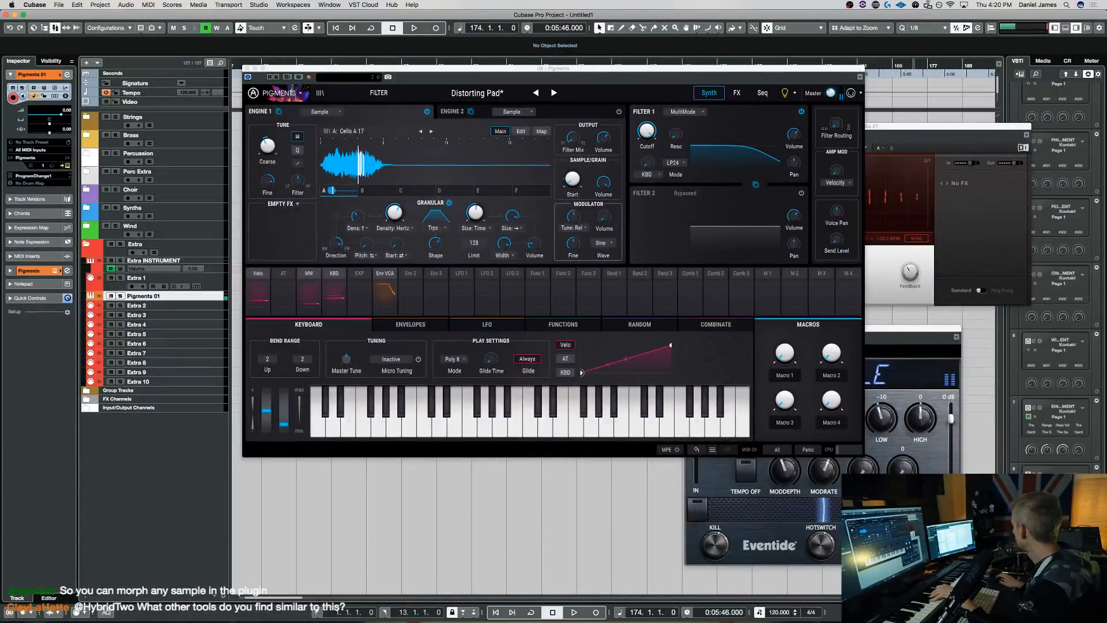
pyautogui.moveTo(449, 209); pyautogui.dragTo(395, 184)
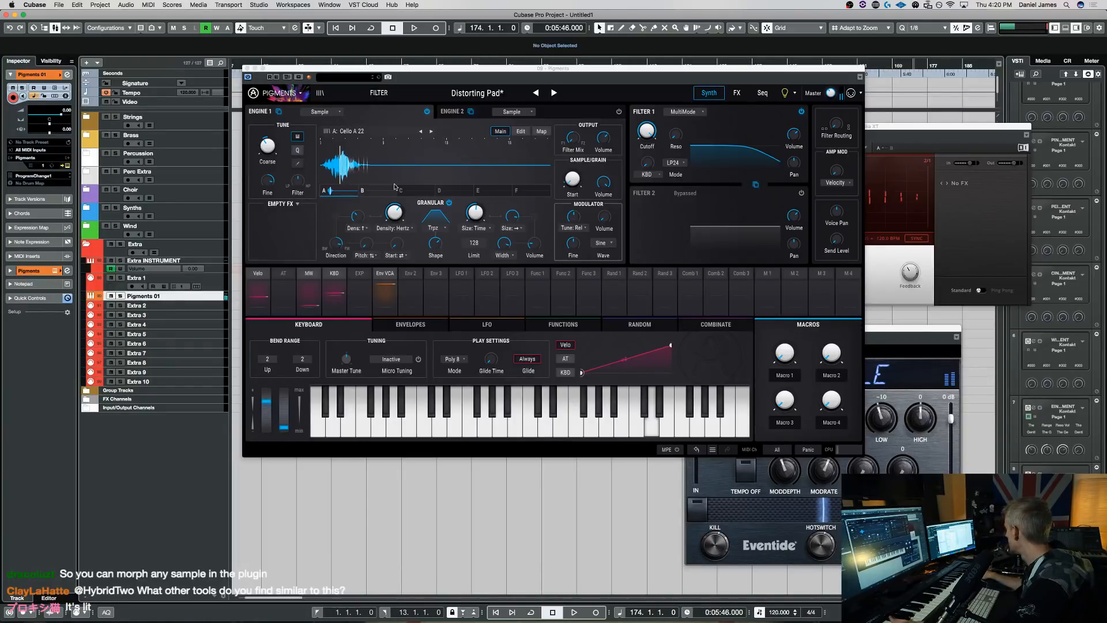
# - Load Dark Bowed Agression Shake from Finder as Engine 1's sample A
pyautogui.press('super+Tab')
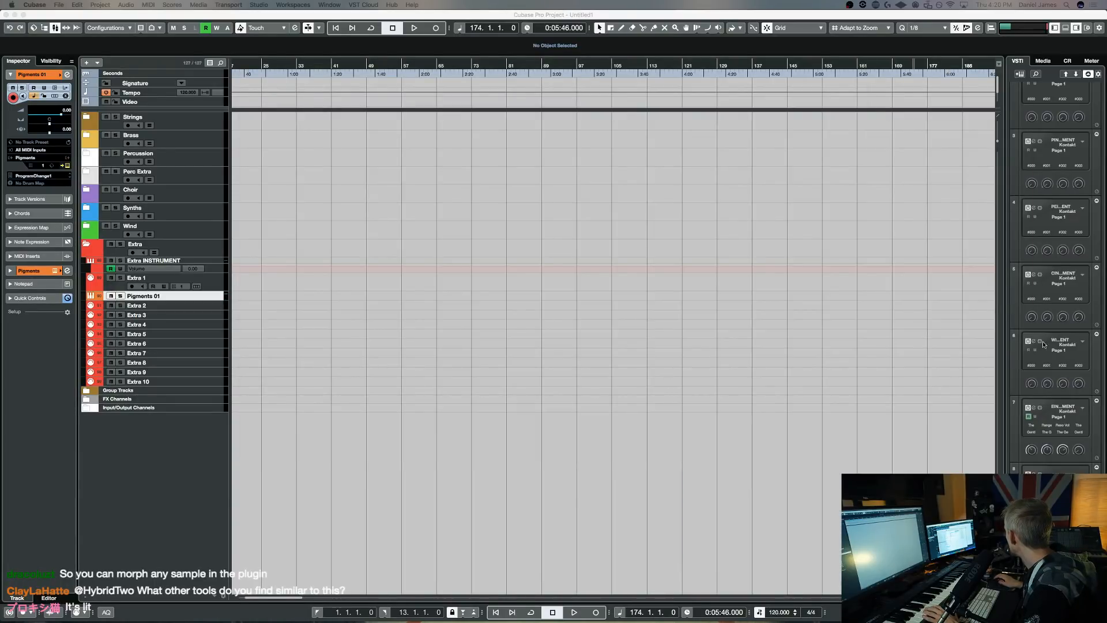
pyautogui.press('super+Tab')
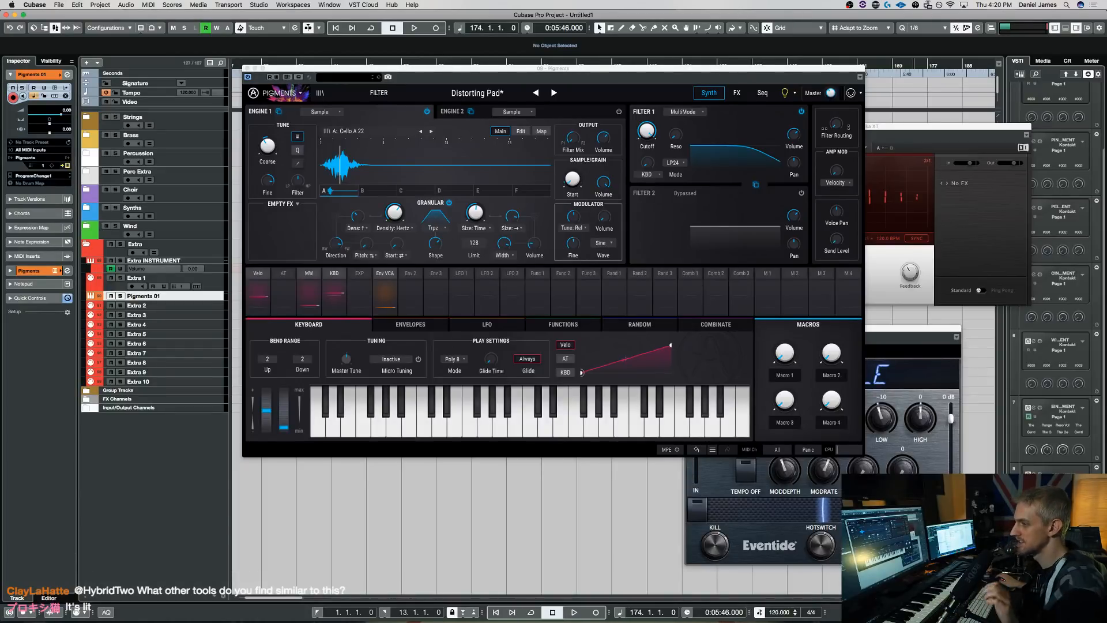
pyautogui.moveTo(1106, 253); pyautogui.dragTo(381, 167)
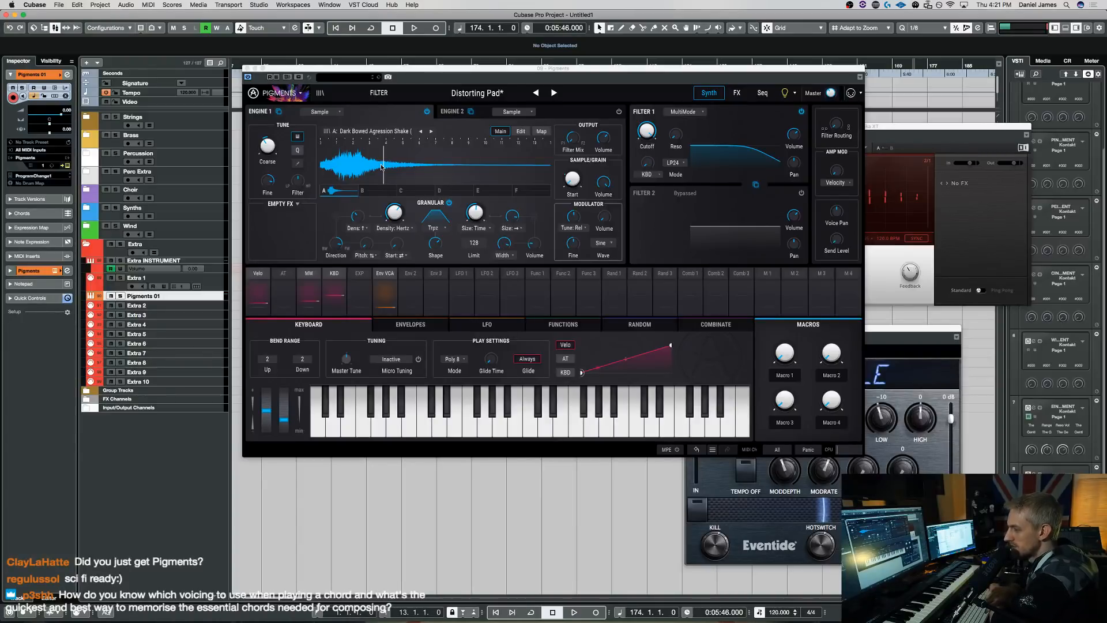
# - Return to the Pigments 01 track and load Hard Mid Metal Scrape 2 from Finder as Engine 1's sample A
pyautogui.click(216, 280)
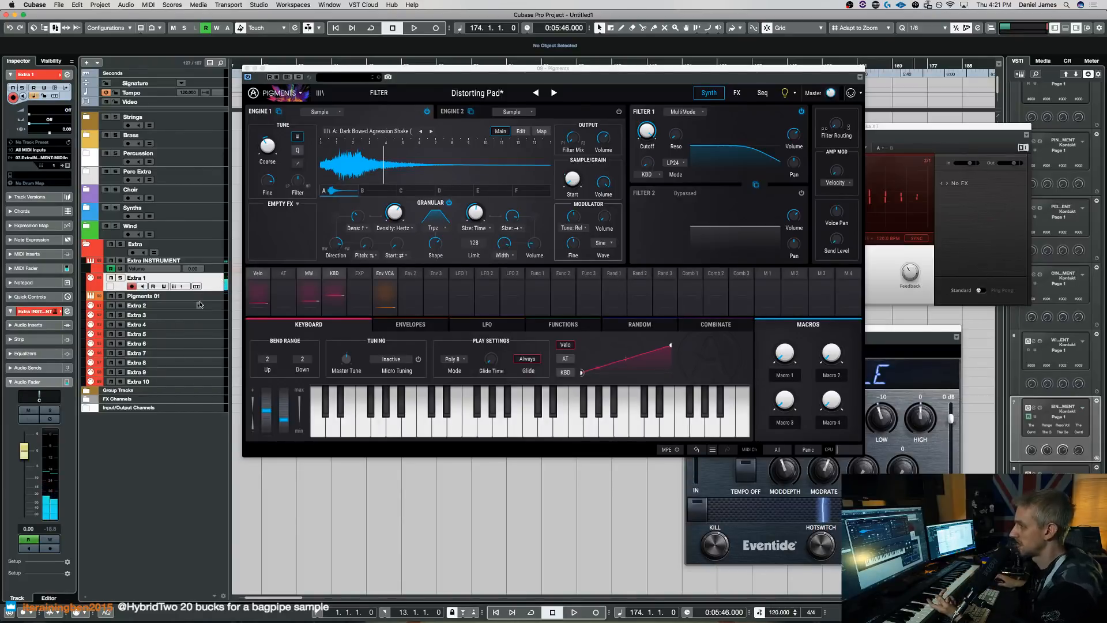
pyautogui.click(201, 297)
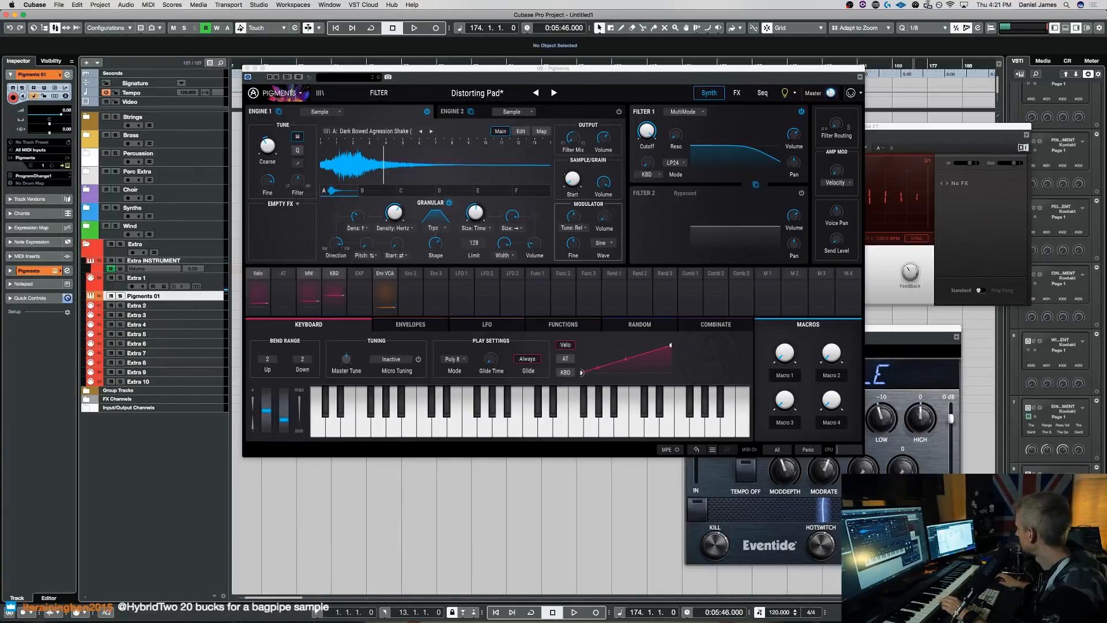
pyautogui.moveTo(1106, 230); pyautogui.dragTo(455, 178)
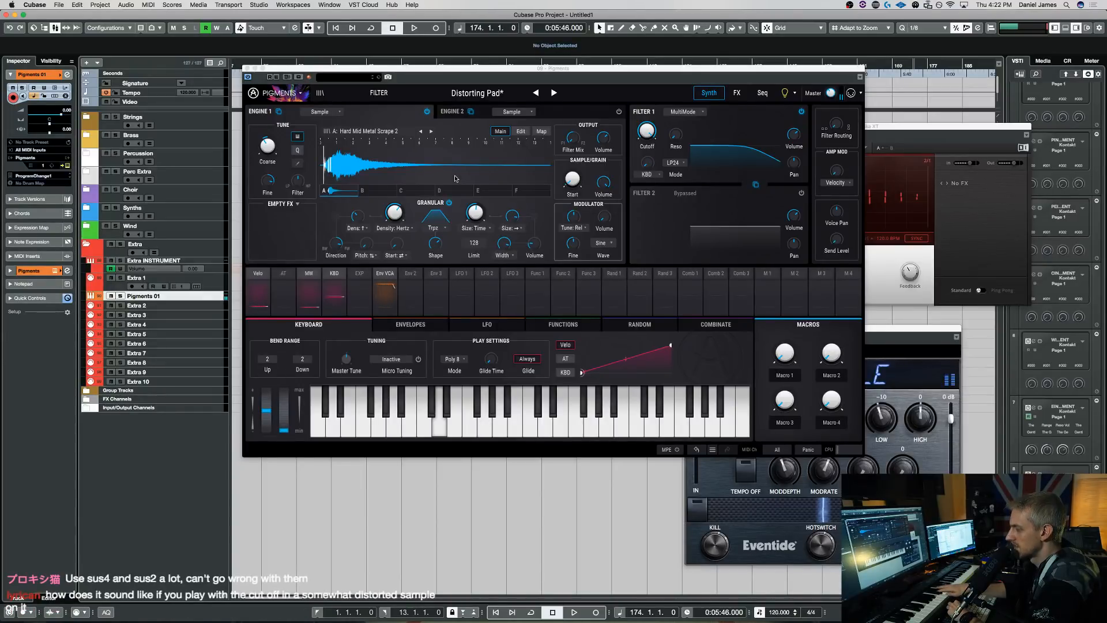
# - Switch to Finder and load Amp Repeating drone 2 as Engine 1's sample A in Pigments
pyautogui.moveTo(788, 226)
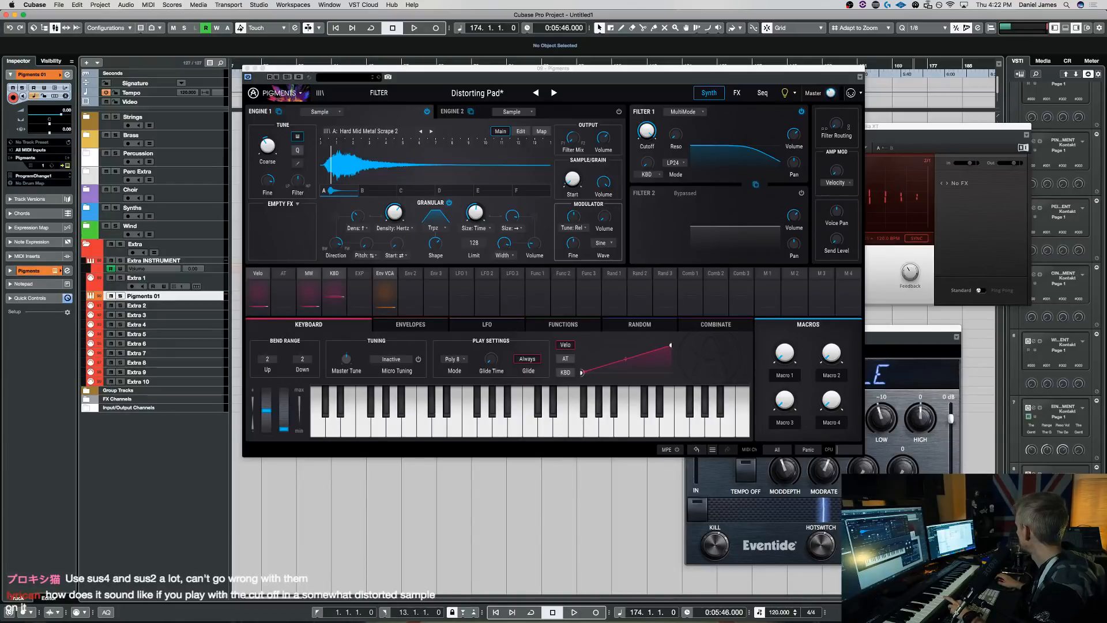
pyautogui.press('super+Tab')
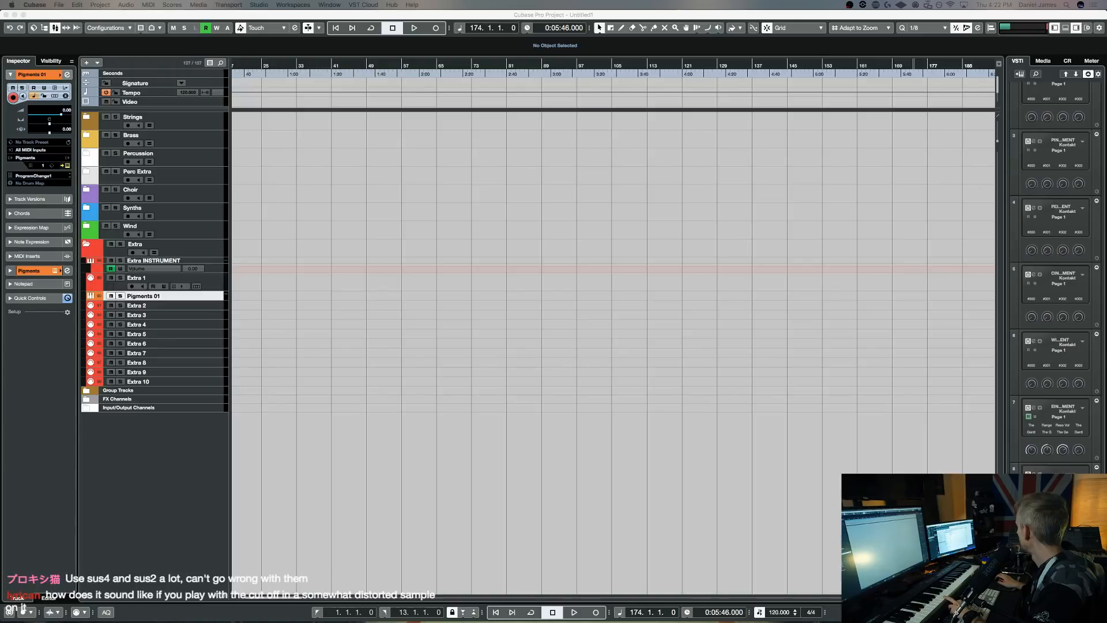
pyautogui.press('super+Tab')
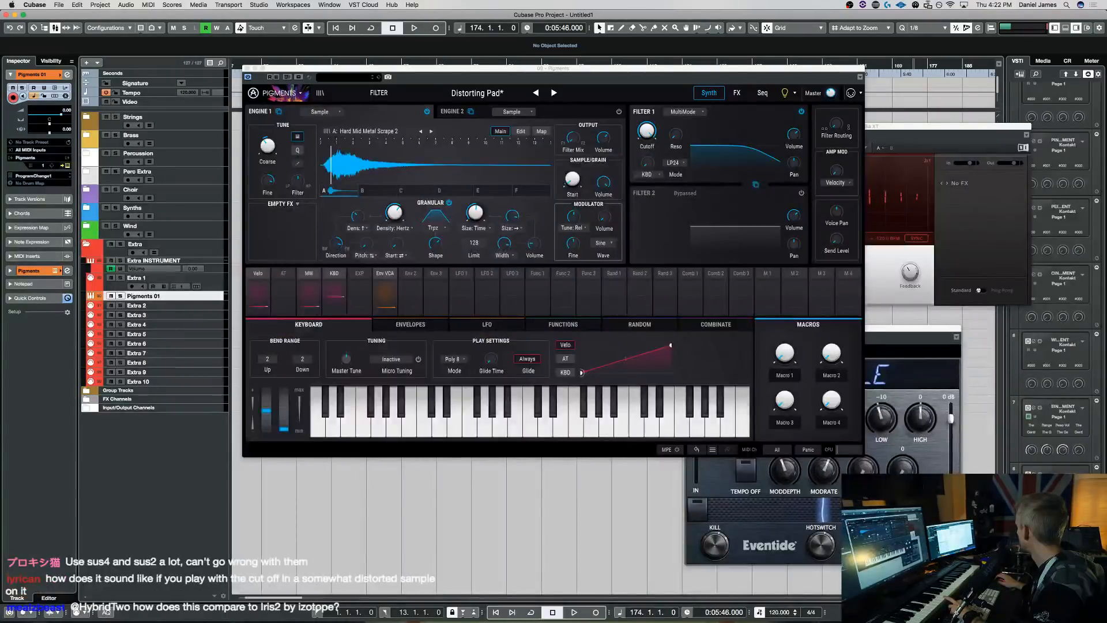
pyautogui.moveTo(1106, 190); pyautogui.dragTo(406, 164)
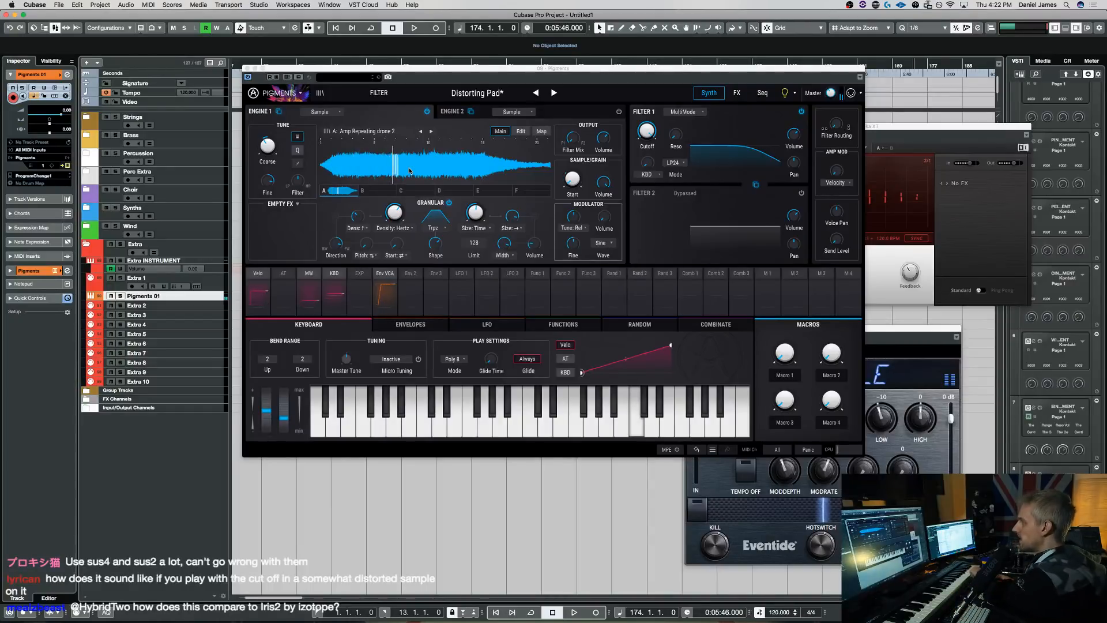
# - Lower Filter 1's cutoff to about 1017 Hz
pyautogui.moveTo(643, 133); pyautogui.dragTo(642, 150)
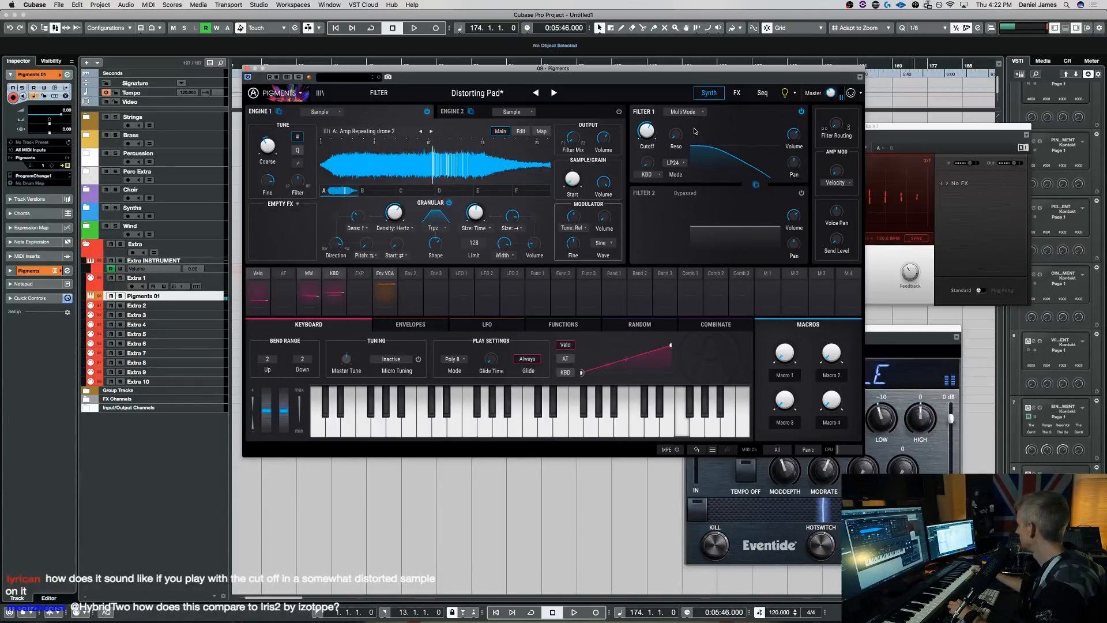
pyautogui.moveTo(657, 121)
pyautogui.moveTo(646, 131)
pyautogui.mouseDown()
pyautogui.moveTo(647, 119)
pyautogui.moveTo(656, 124)
pyautogui.mouseUp()
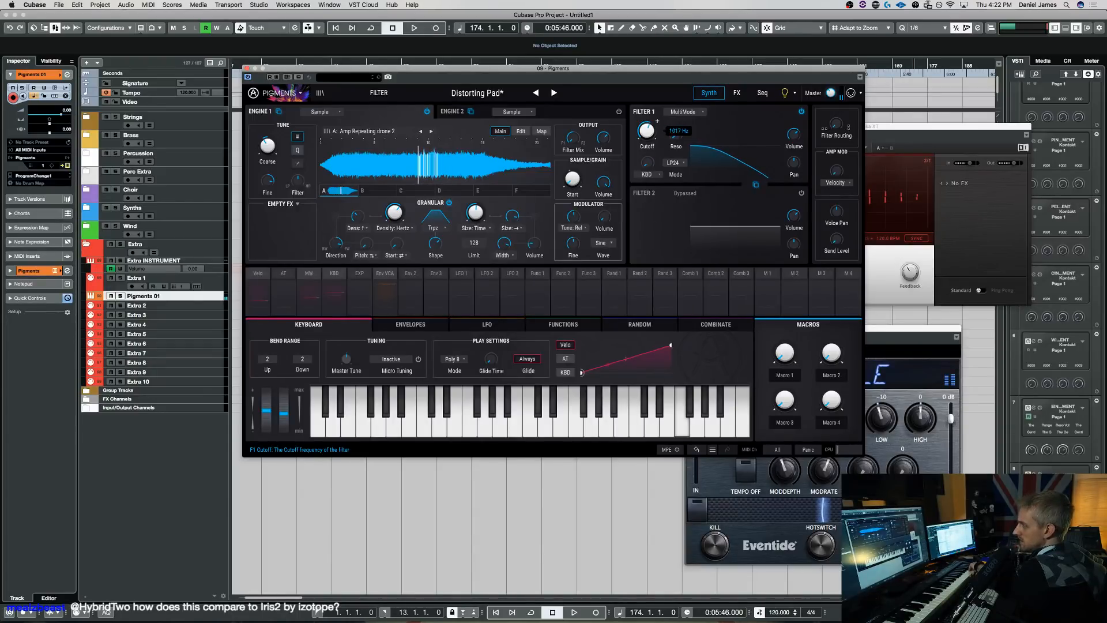
# - Assign LFO 1 to modulate Filter 1's cutoff with an amount of 0.13 and adjust LFO 1's synced rate
pyautogui.moveTo(658, 120); pyautogui.dragTo(658, 122)
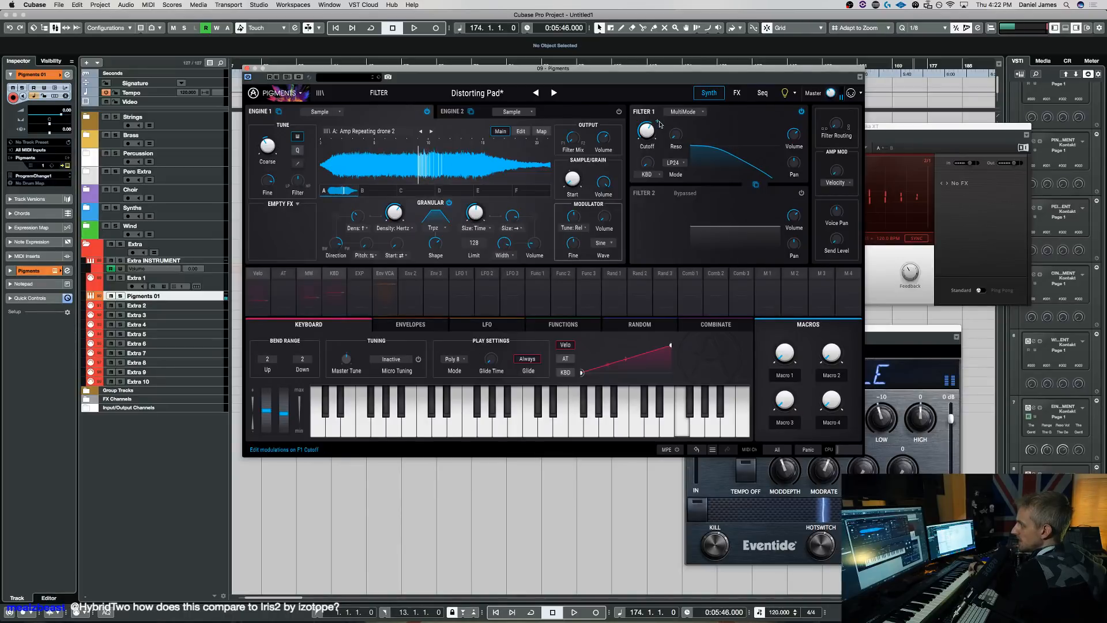
pyautogui.click(657, 122)
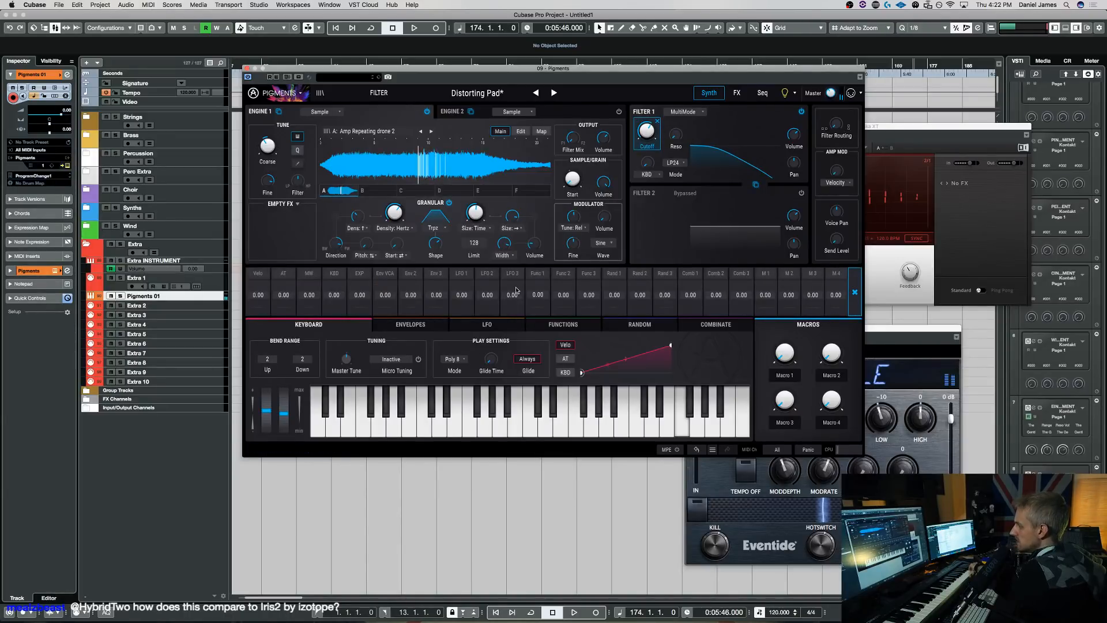
pyautogui.moveTo(462, 294); pyautogui.dragTo(462, 291)
pyautogui.click(487, 324)
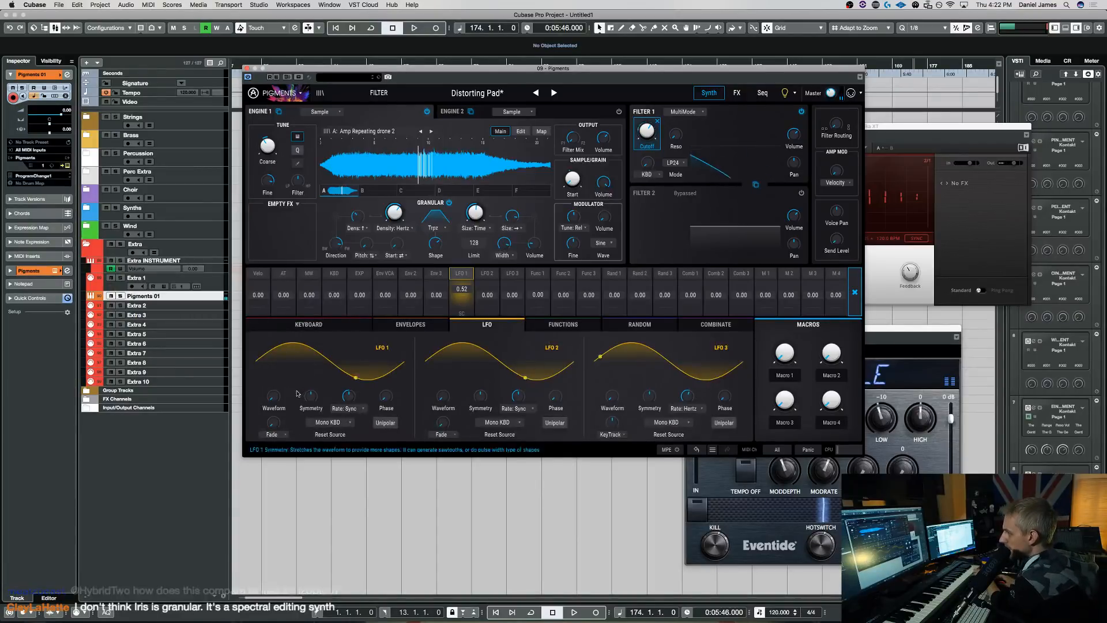
pyautogui.moveTo(350, 396); pyautogui.dragTo(351, 404)
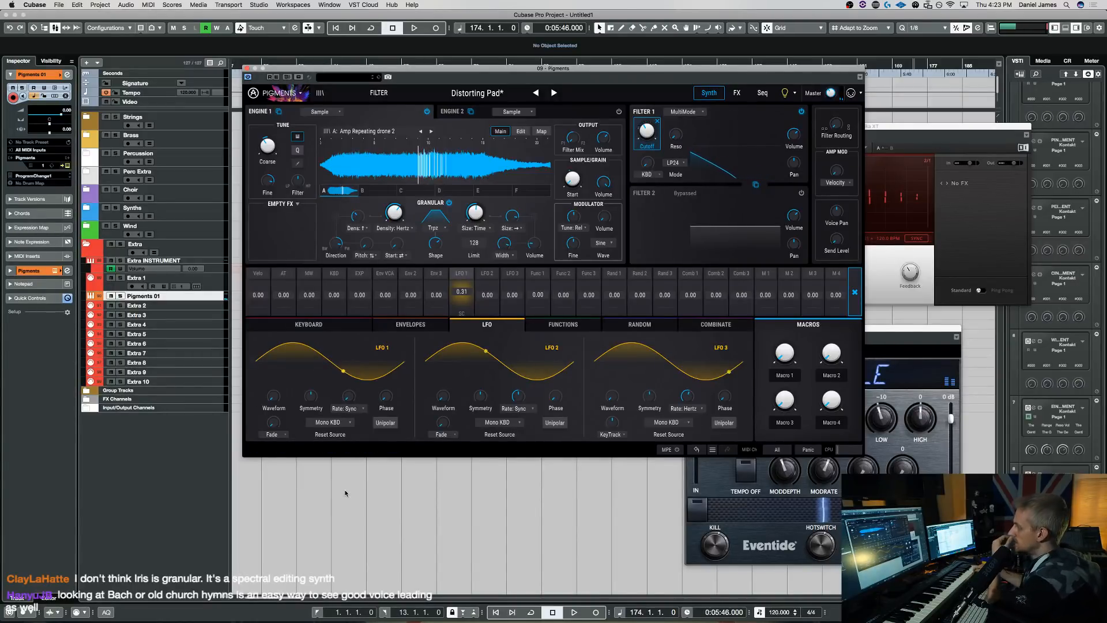
pyautogui.moveTo(648, 136); pyautogui.dragTo(649, 132)
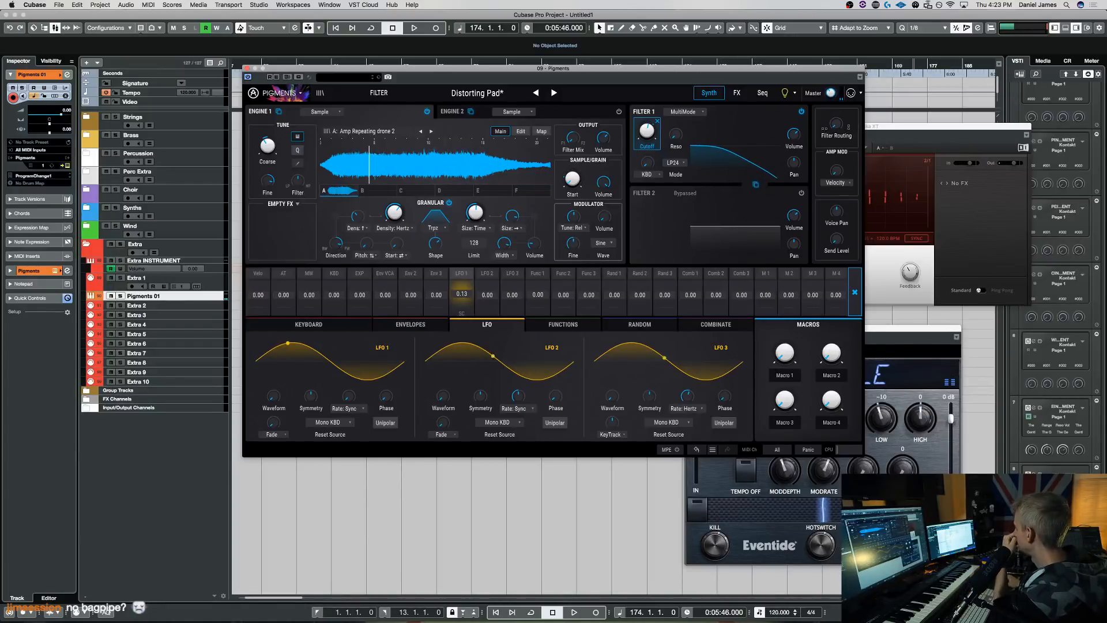
# - Load Gate Scream 8 from Finder as Engine 1's sample A and set LFO 1's modulation of Filter 1's cutoff to 0.27
pyautogui.press('super+Tab')
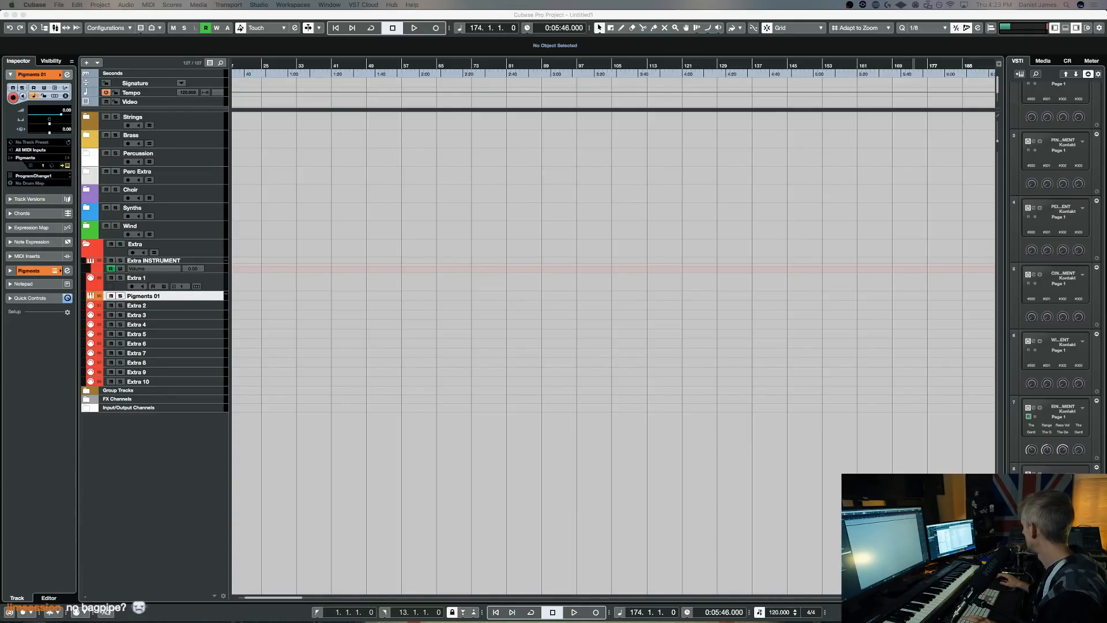
pyautogui.press('super+Tab')
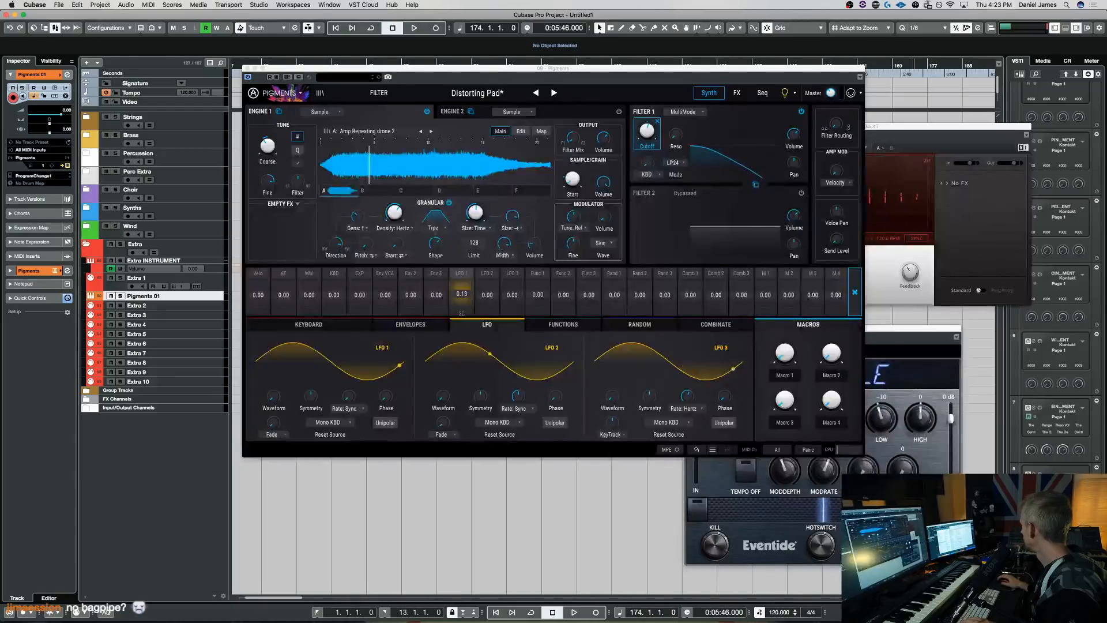
pyautogui.moveTo(504, 176); pyautogui.dragTo(459, 159)
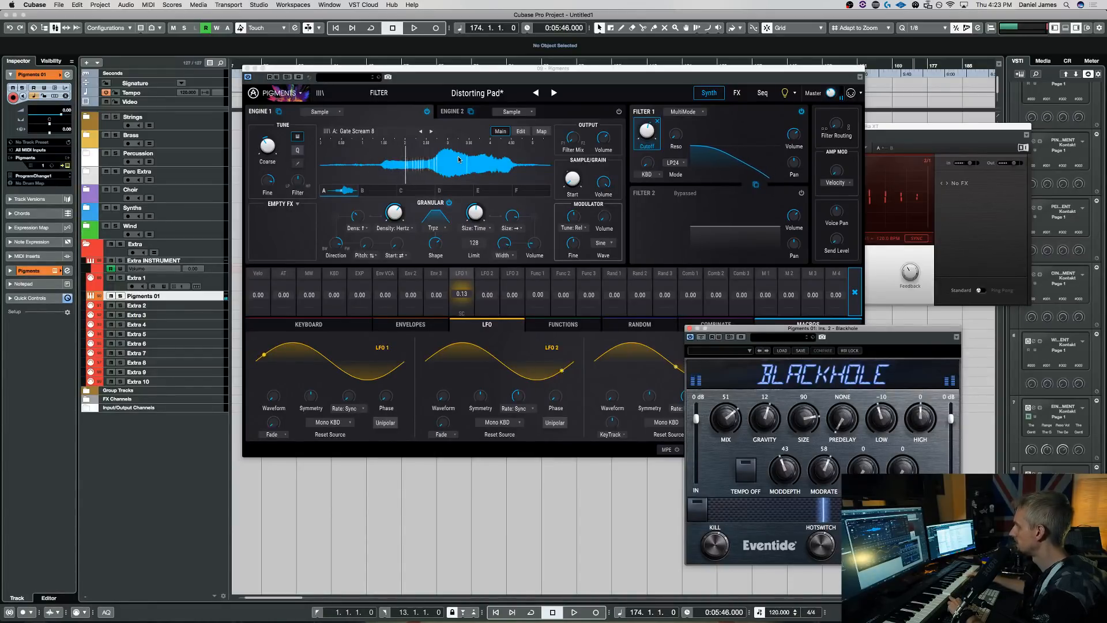
pyautogui.click(647, 130)
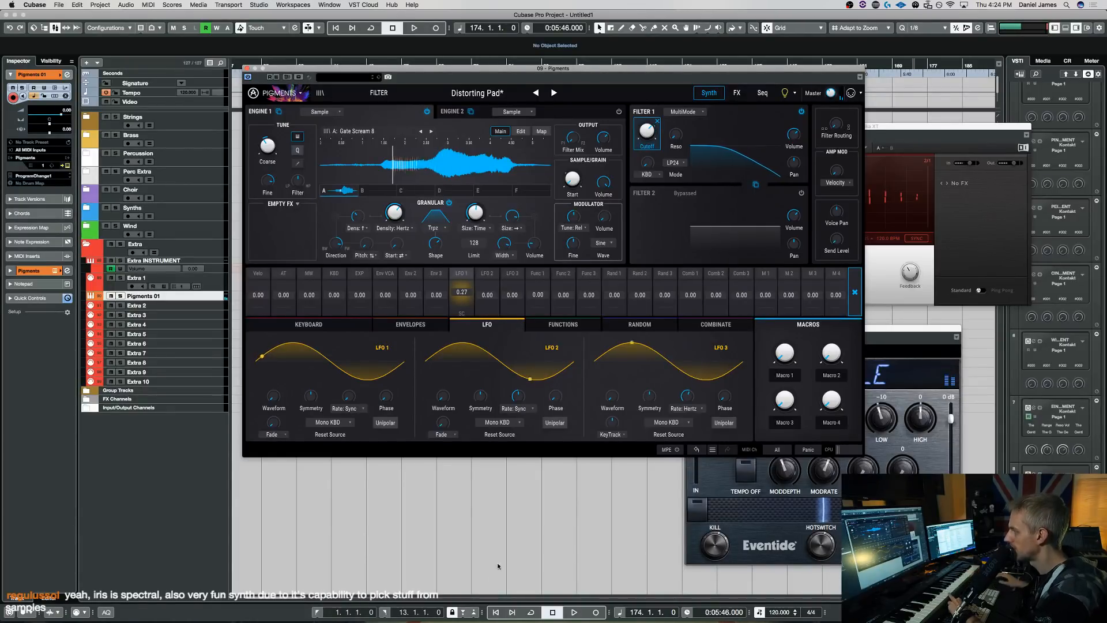
# - Set LFO 1's rate type to Hertz and slow its rate down
pyautogui.click(355, 409)
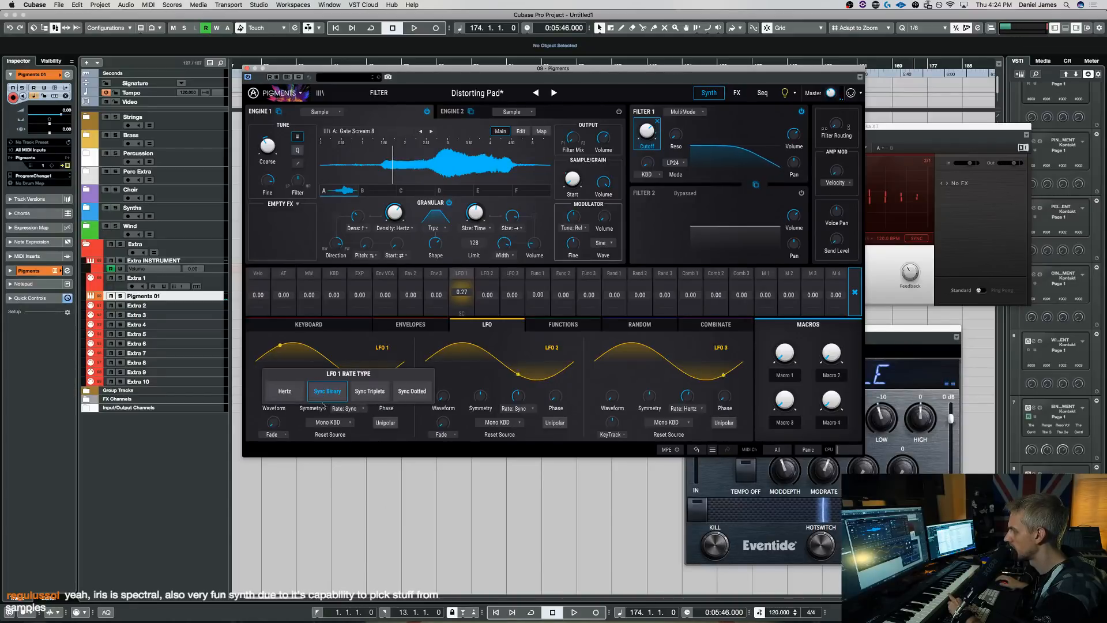
pyautogui.click(284, 391)
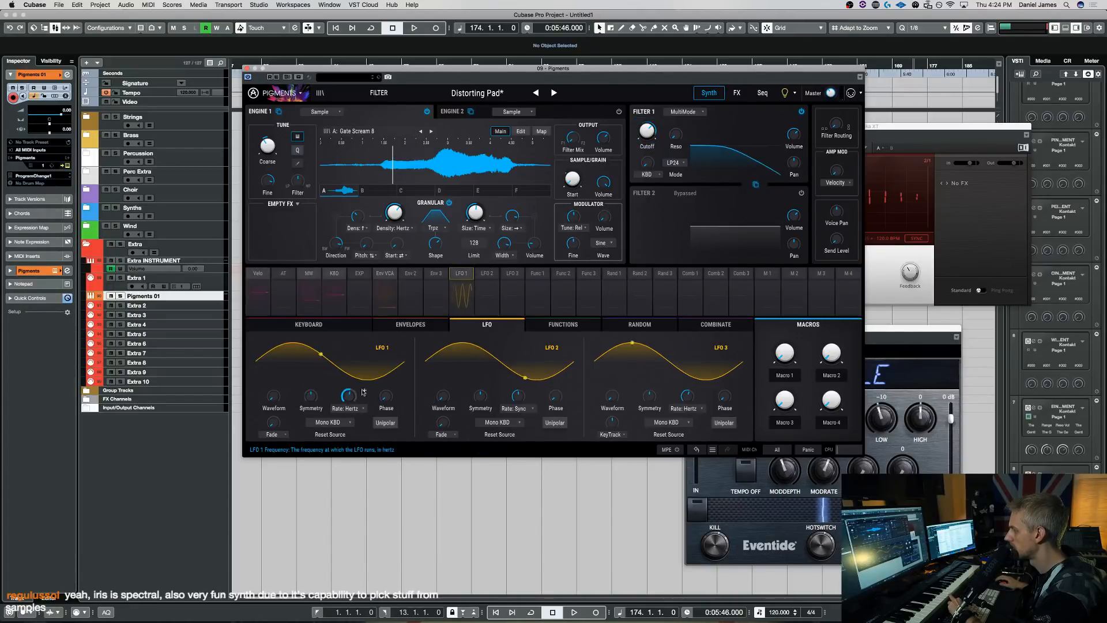
pyautogui.moveTo(341, 404)
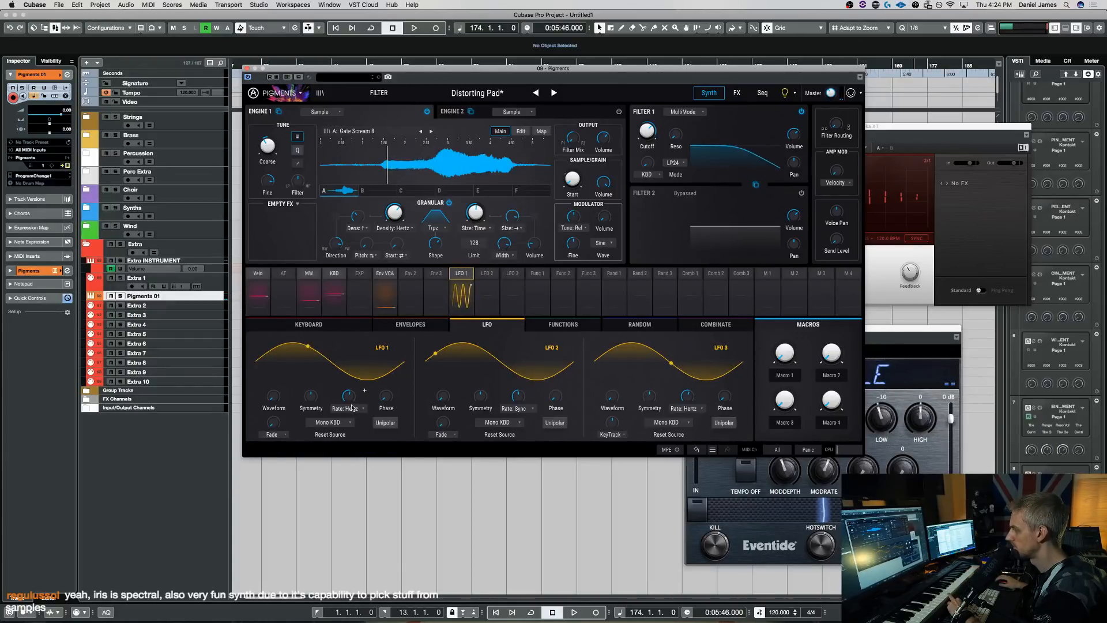
pyautogui.click(353, 407)
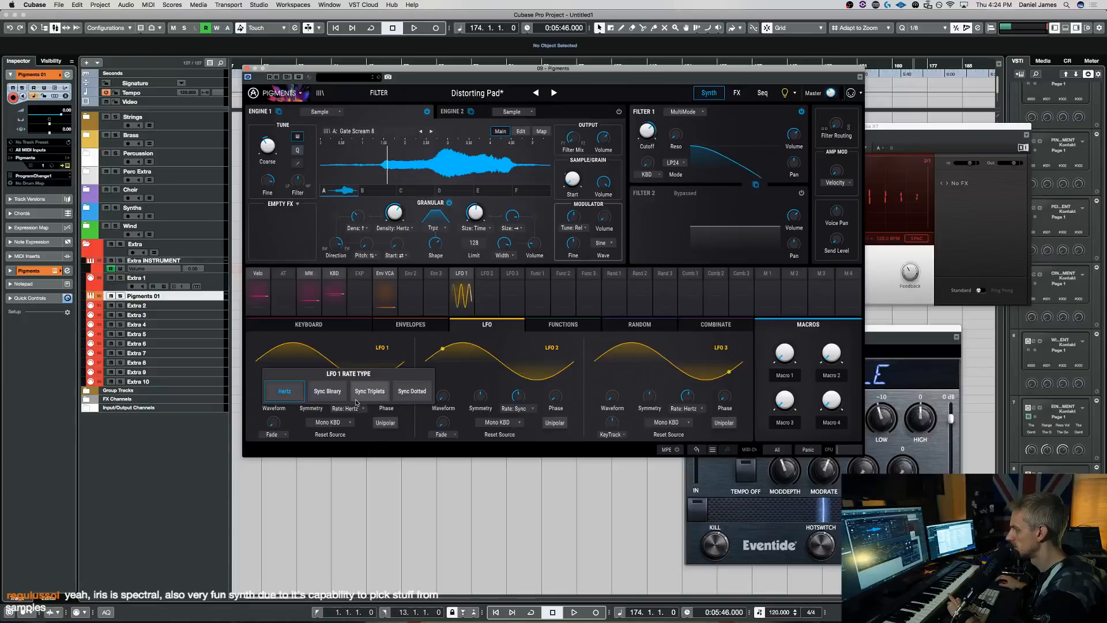
pyautogui.click(354, 406)
pyautogui.moveTo(349, 397); pyautogui.dragTo(349, 410)
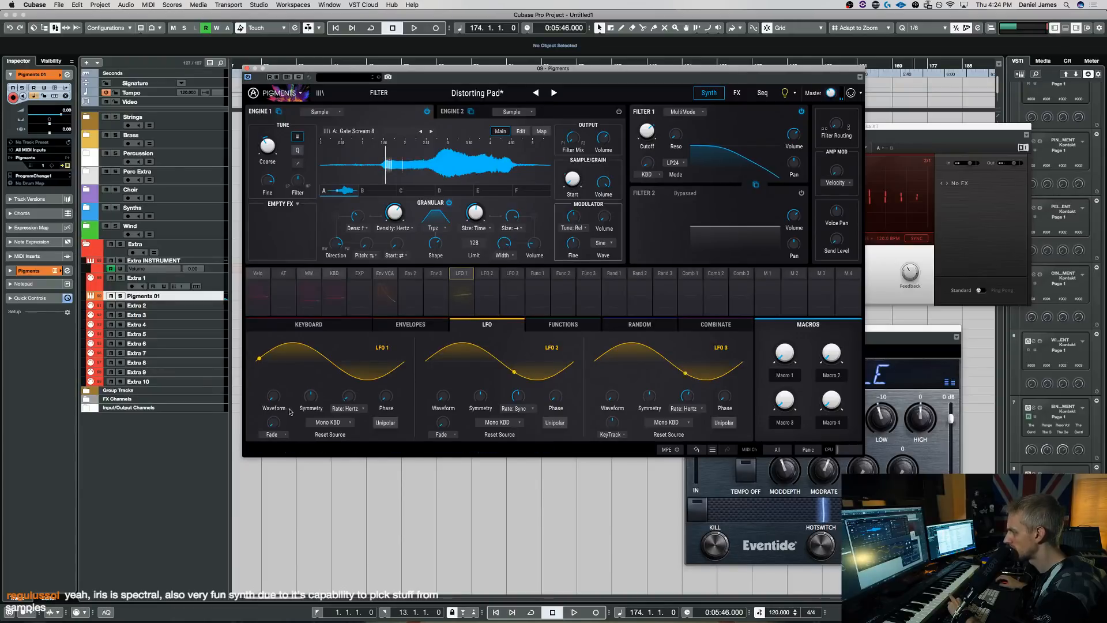
# - Try Poly KBD and LFO 2 as LFO 1's reset source and return it to Mono KBD
pyautogui.click(332, 423)
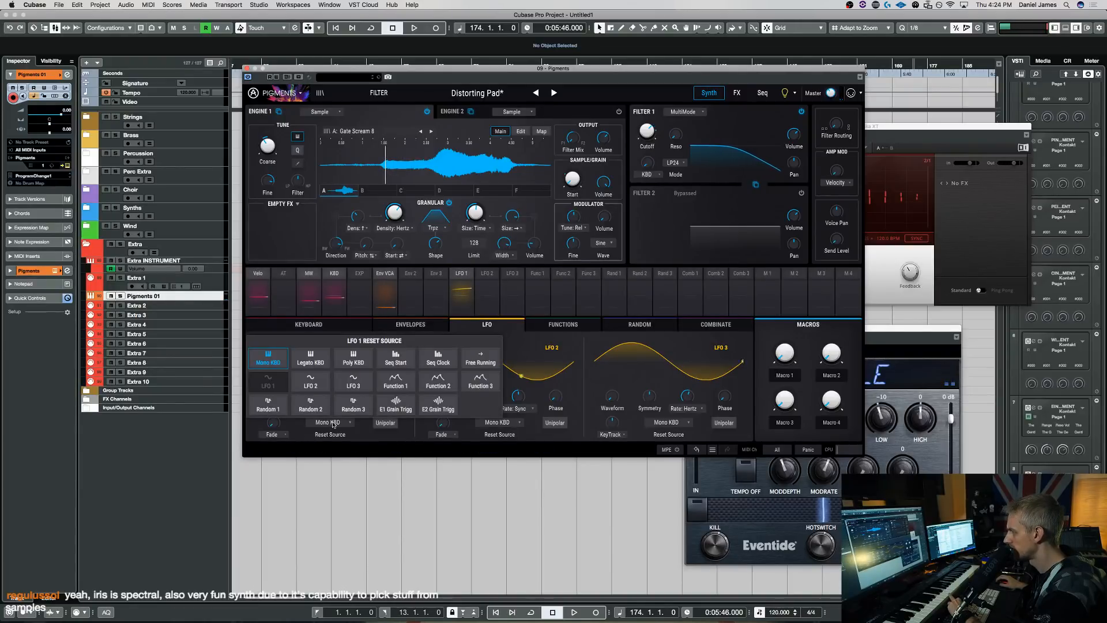
pyautogui.click(364, 359)
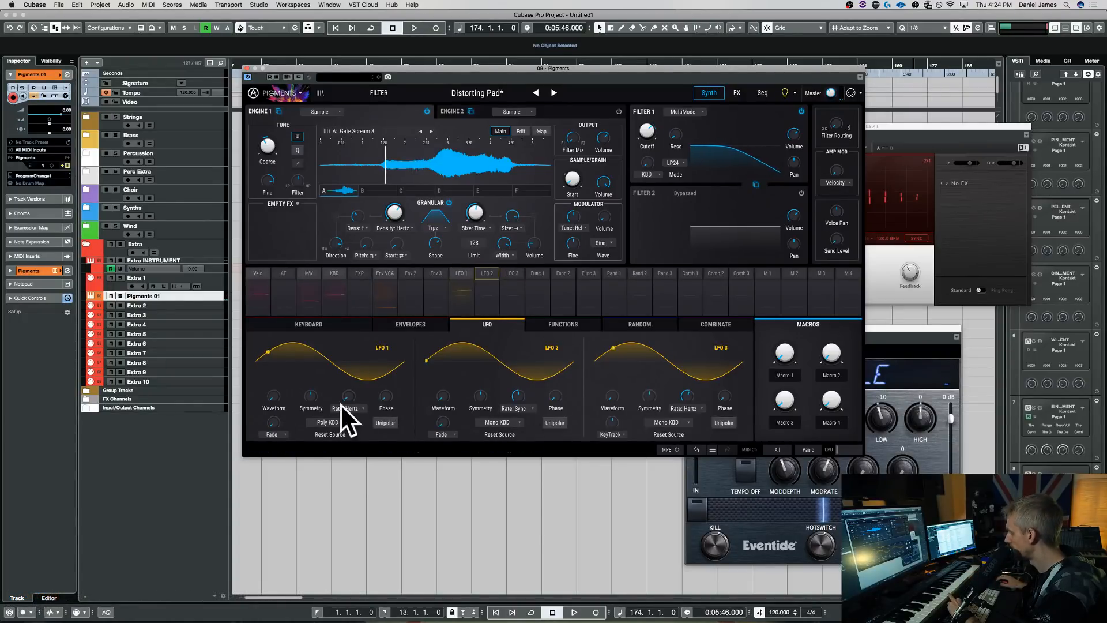
pyautogui.click(321, 426)
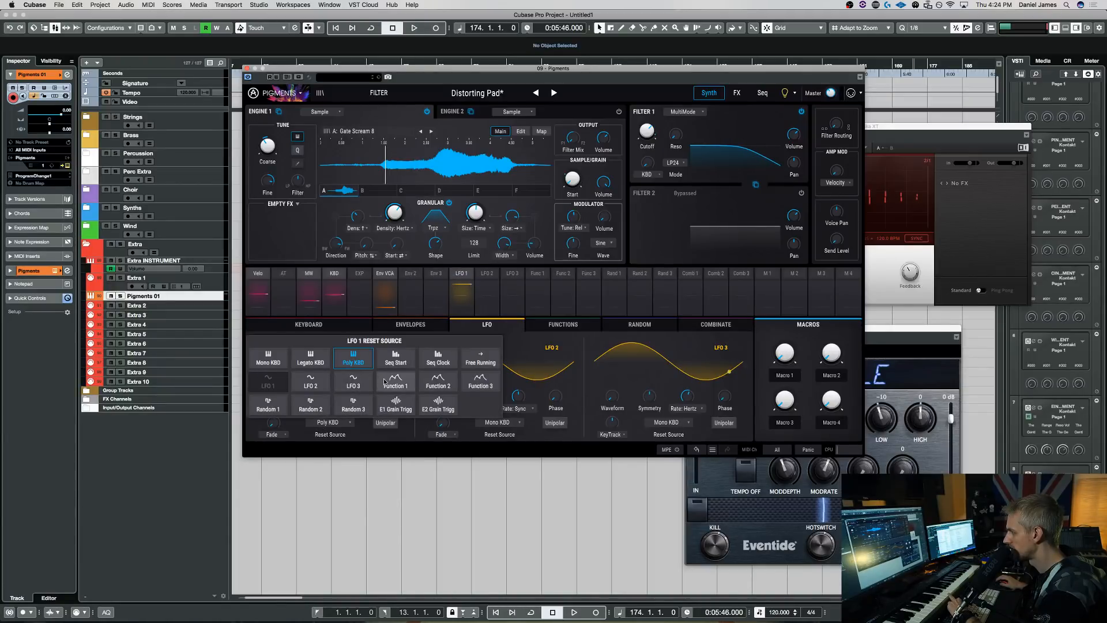
pyautogui.click(309, 385)
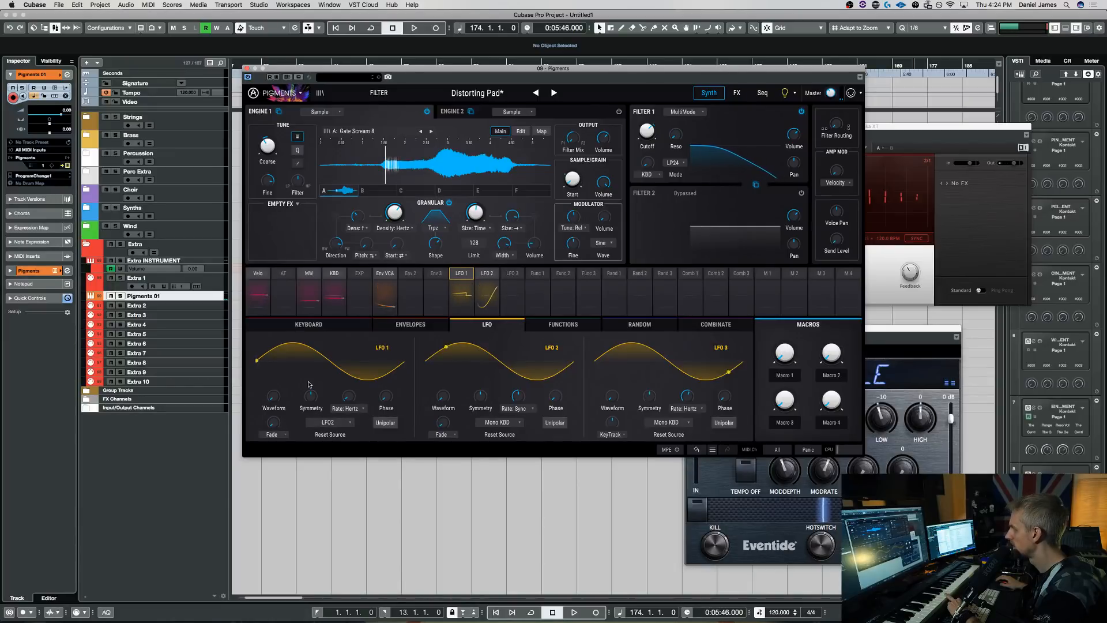
pyautogui.click(389, 425)
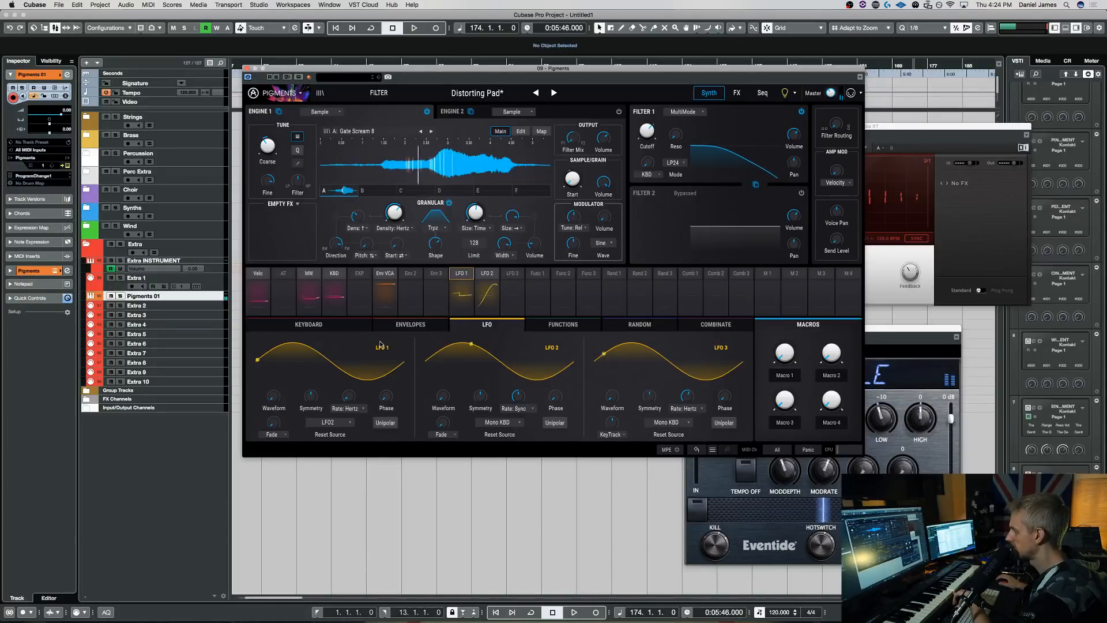
pyautogui.click(348, 419)
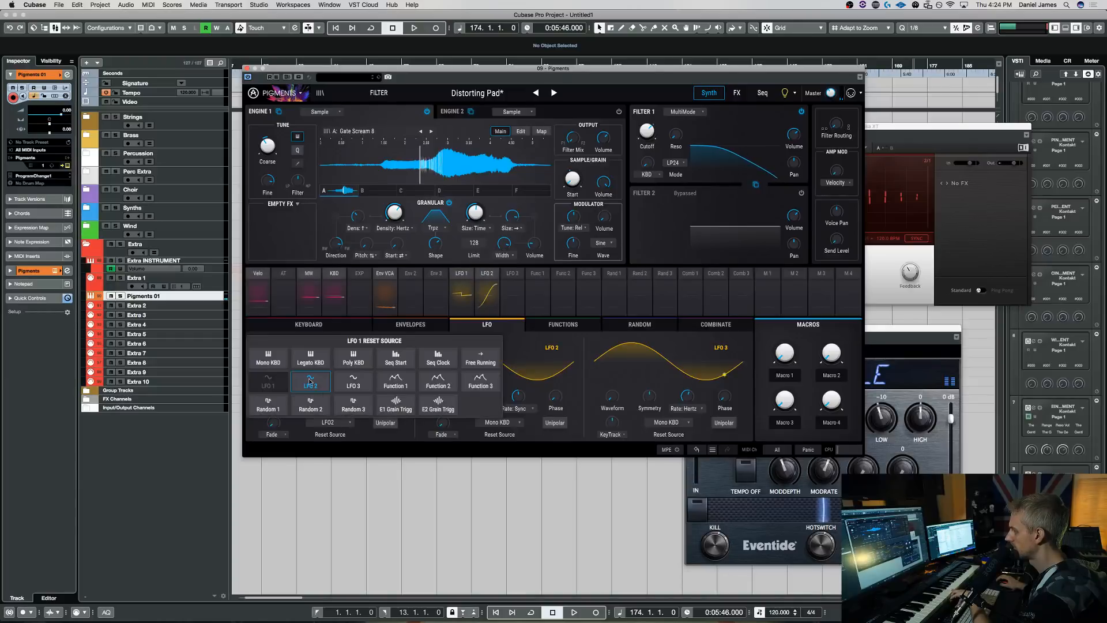
pyautogui.click(330, 410)
# - Try Legato KBD as LFO 1's reset source and settle on Free Running
pyautogui.click(328, 421)
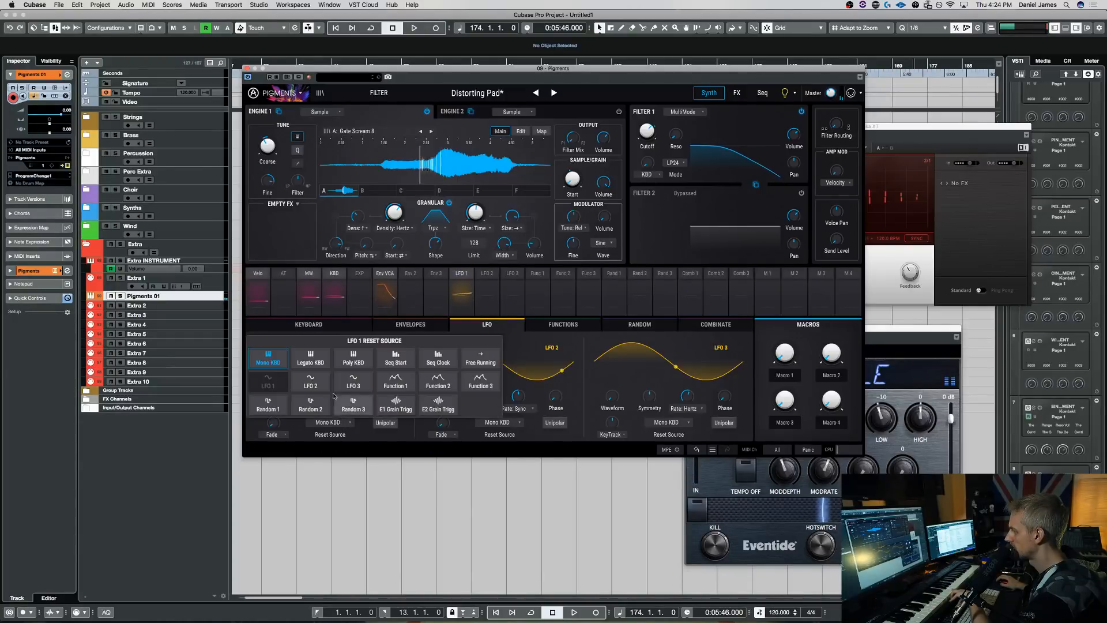
pyautogui.click(315, 365)
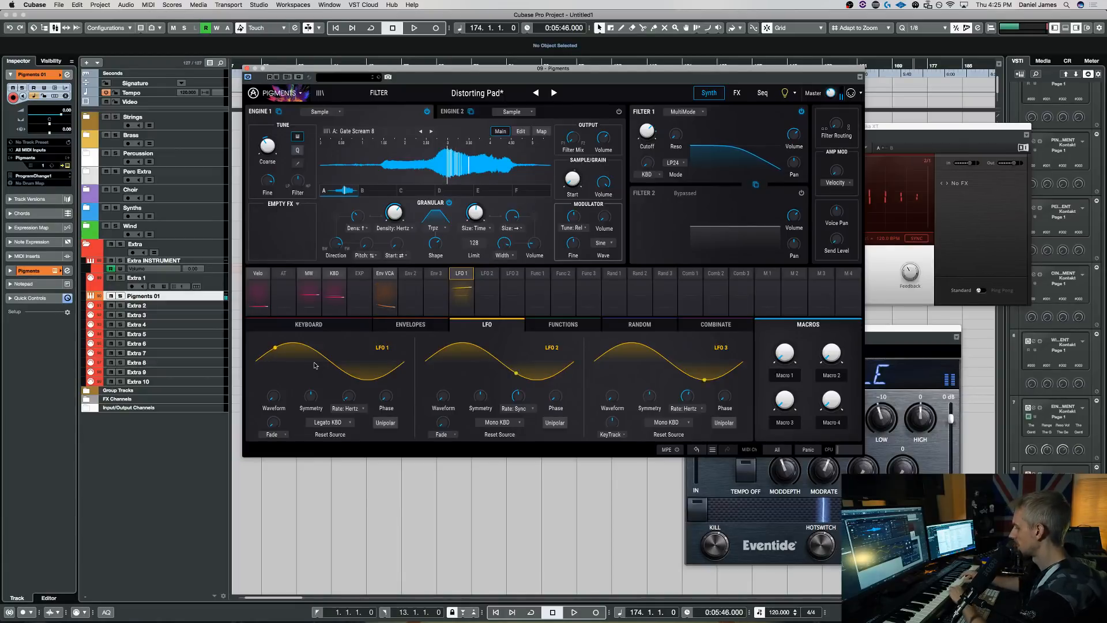
pyautogui.click(331, 422)
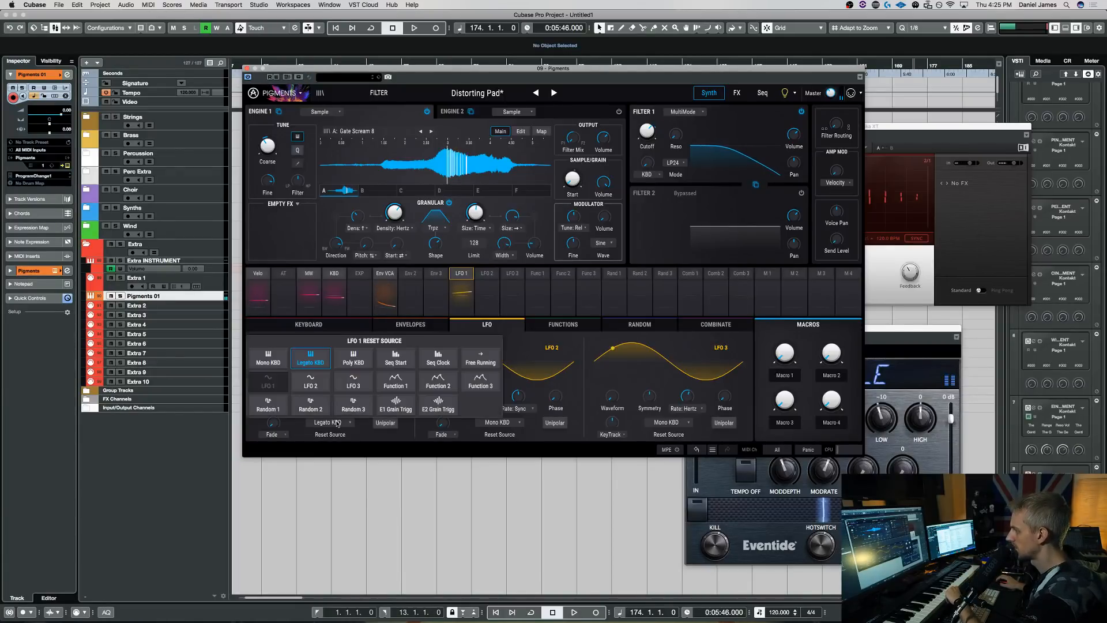
pyautogui.click(480, 357)
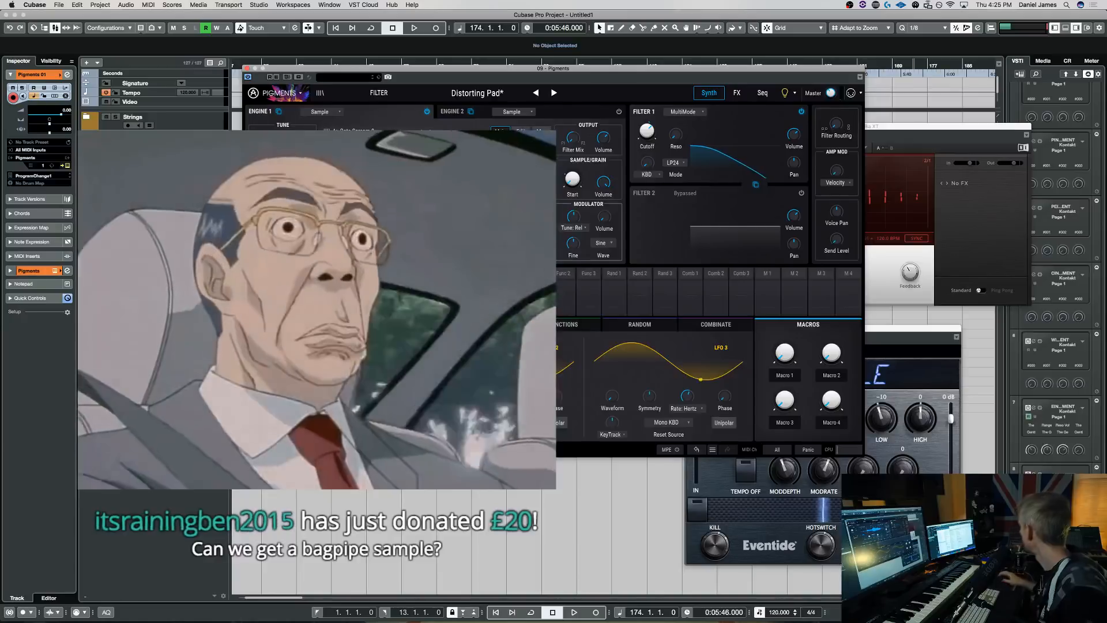
# - Switch to Finder, preview the Bagpipe Overlay audio file and return to the Pigments instrument in Cubase
pyautogui.press('super+Tab')
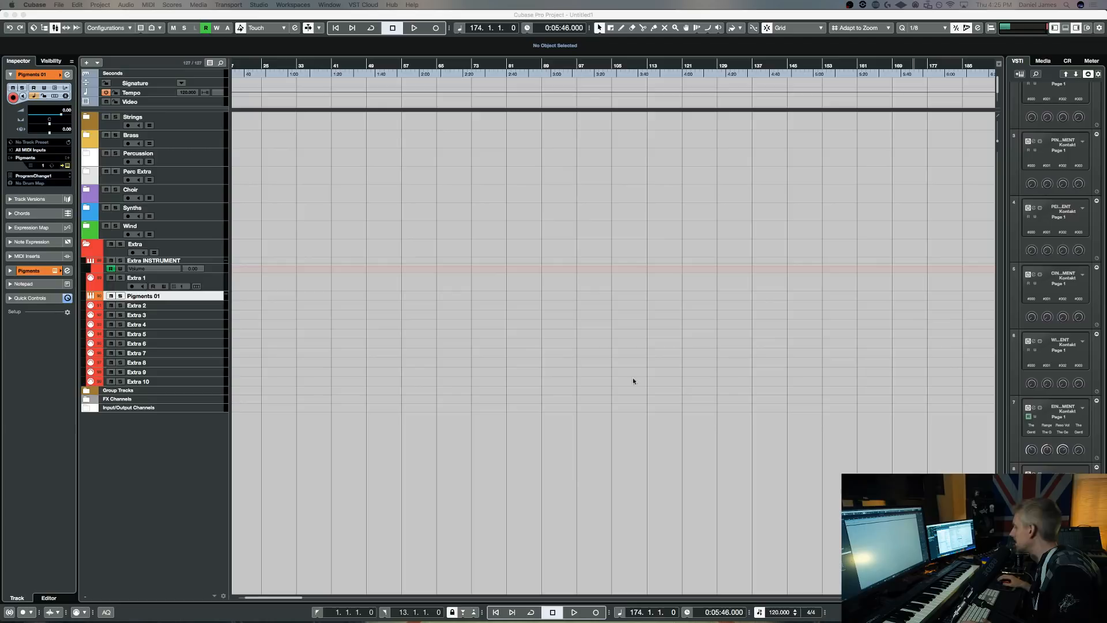
pyautogui.press('space')
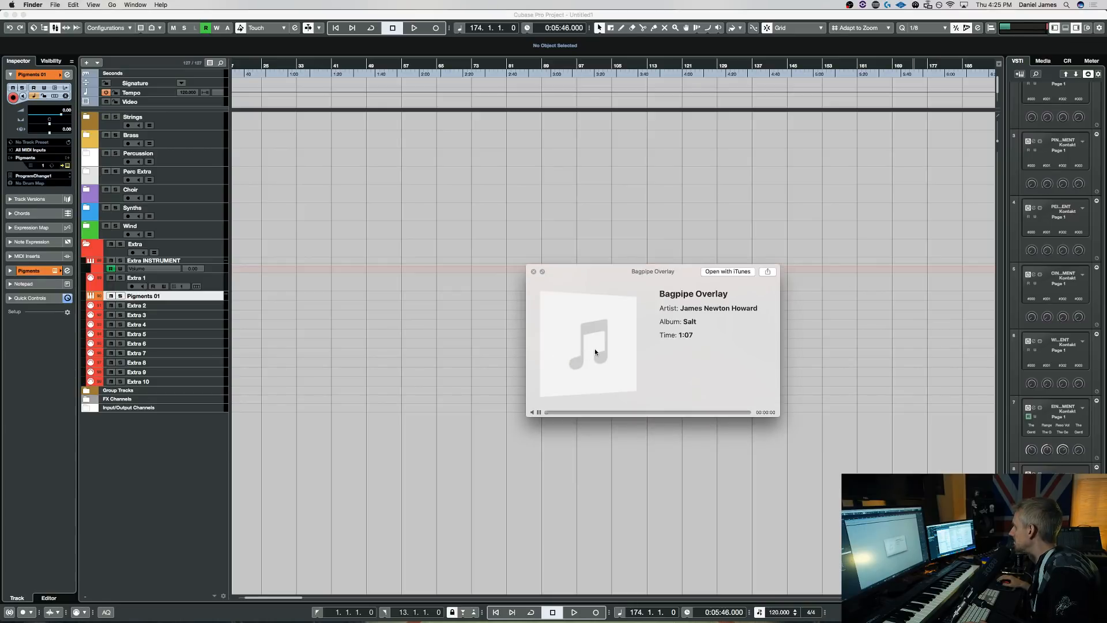
pyautogui.press('space')
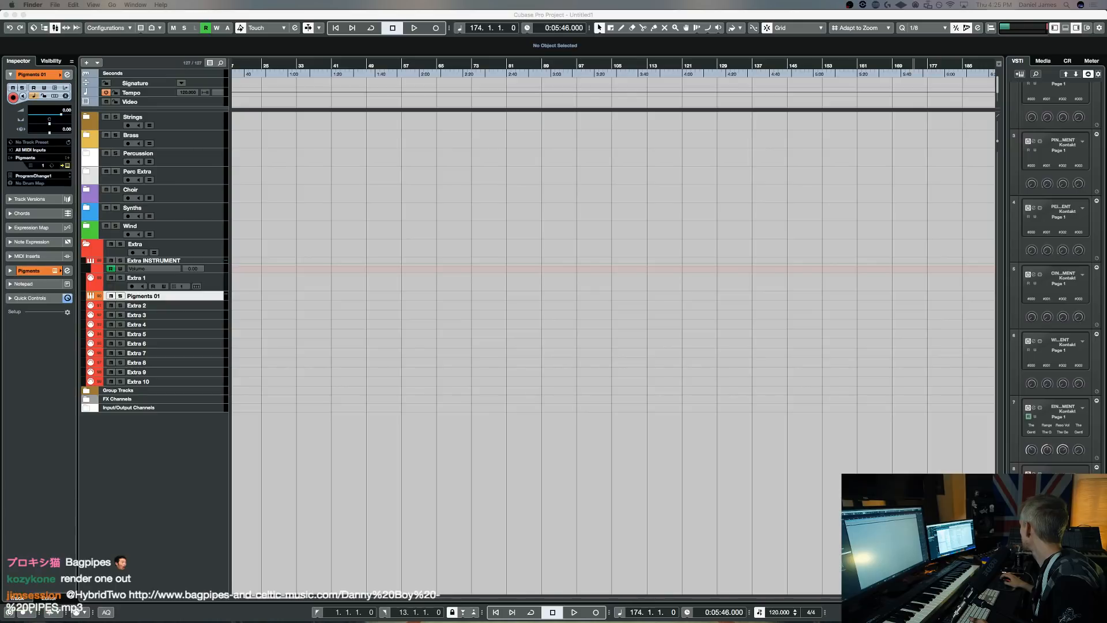
pyautogui.click(695, 371)
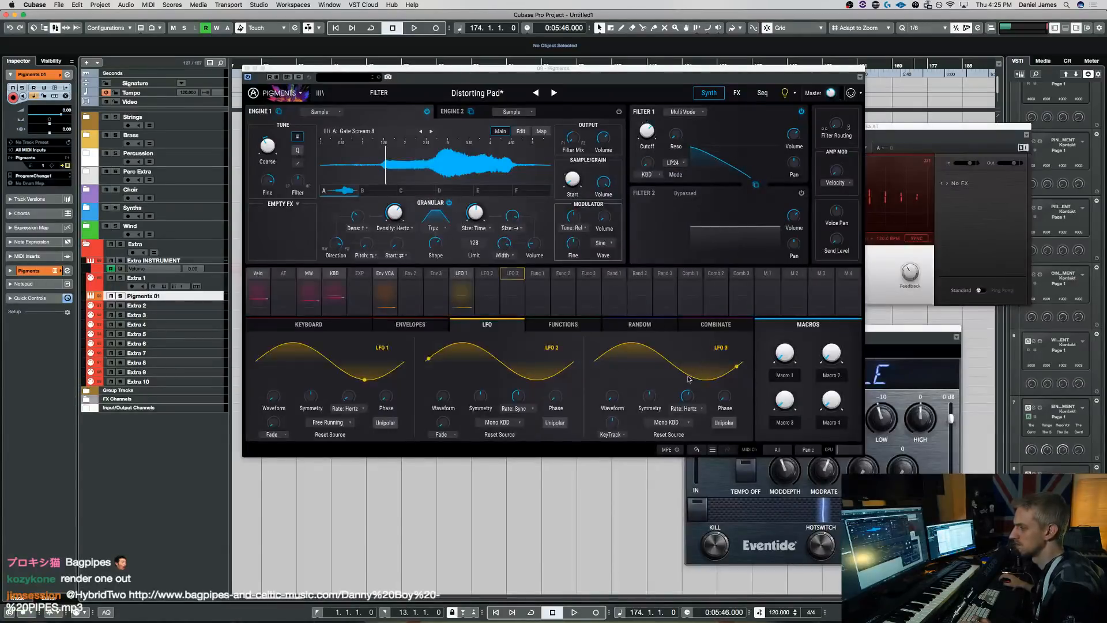
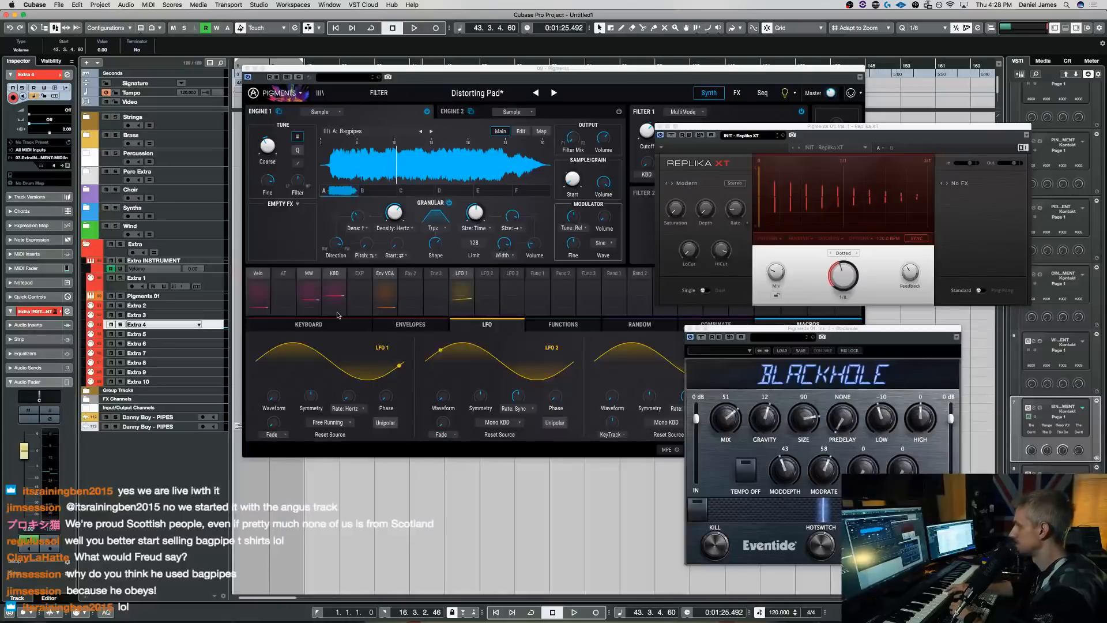
# - Select the Pigments 01 track, uncover its filter section and set Filter 1's cutoff to about 3160 Hz
pyautogui.click(218, 297)
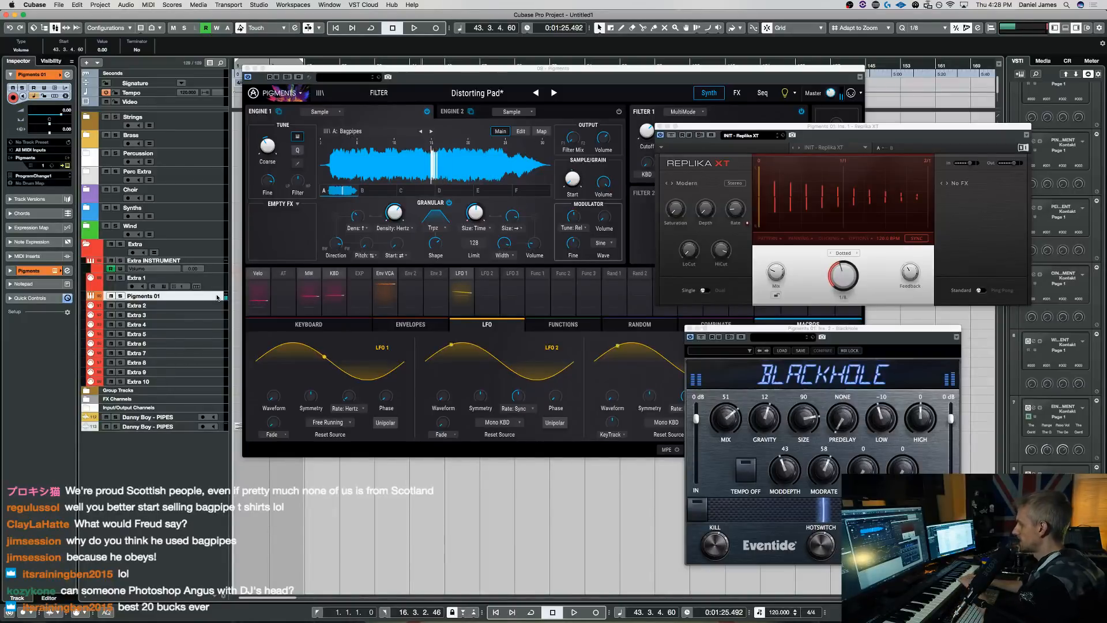
pyautogui.moveTo(783, 127); pyautogui.dragTo(804, 256)
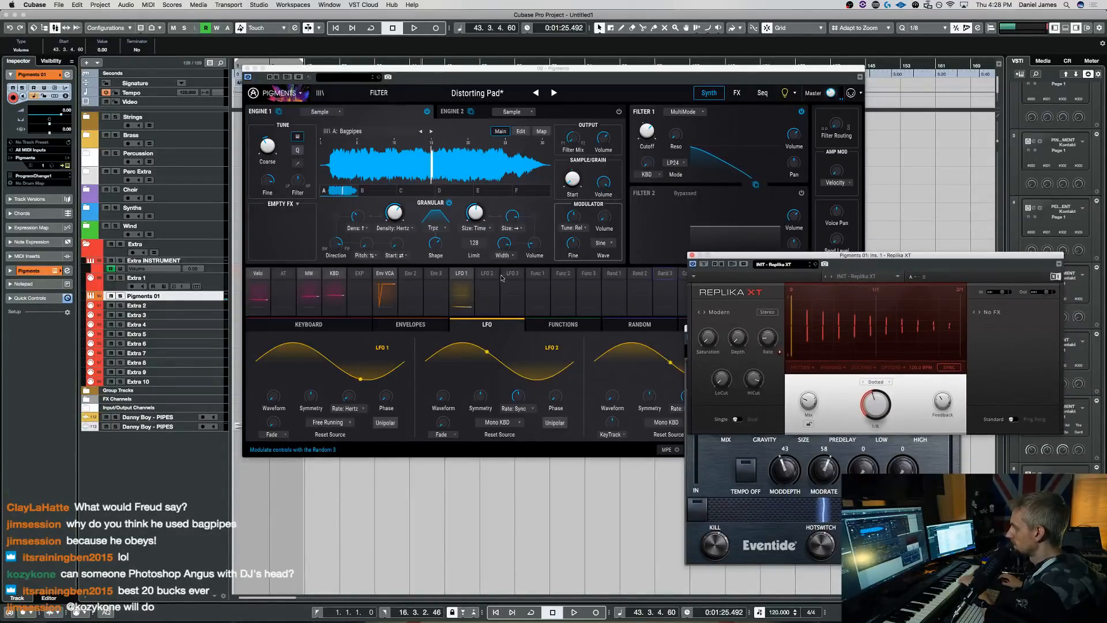
pyautogui.click(643, 146)
pyautogui.click(657, 123)
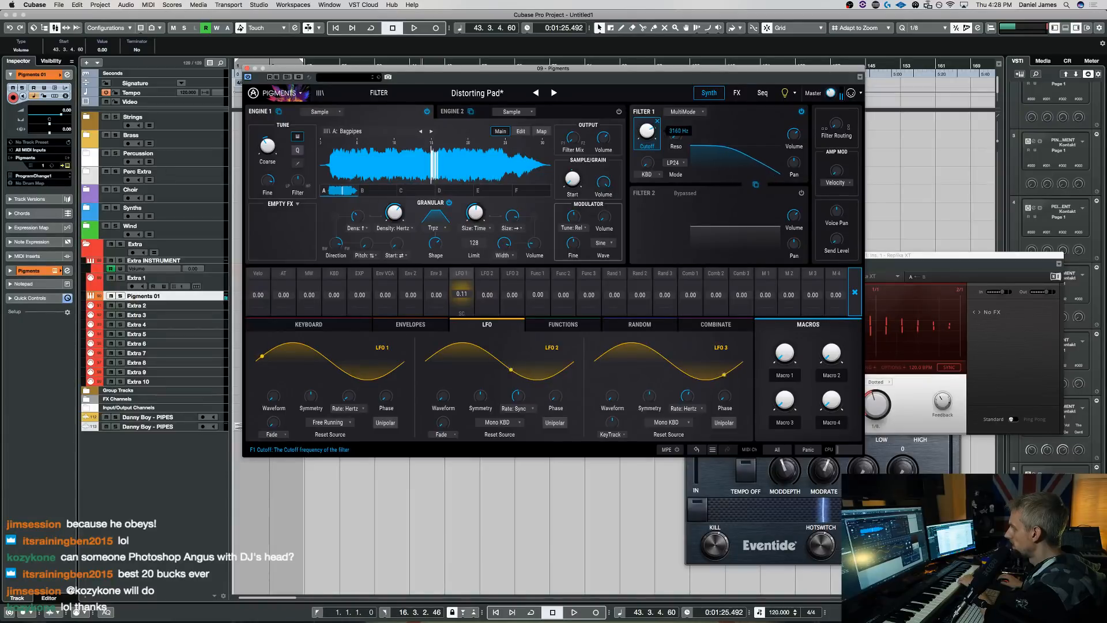
pyautogui.moveTo(638, 128); pyautogui.dragTo(638, 130)
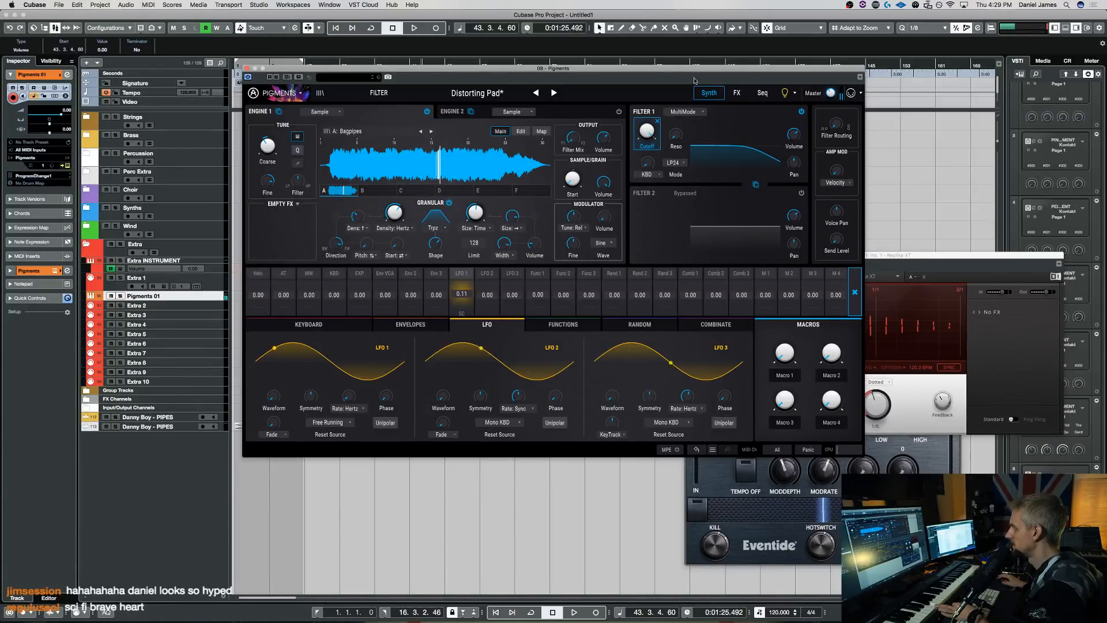
# - Set FX Bus A's second effect to Distortion with Reverb in the third slot, and adjust the distortion's drive
pyautogui.click(736, 93)
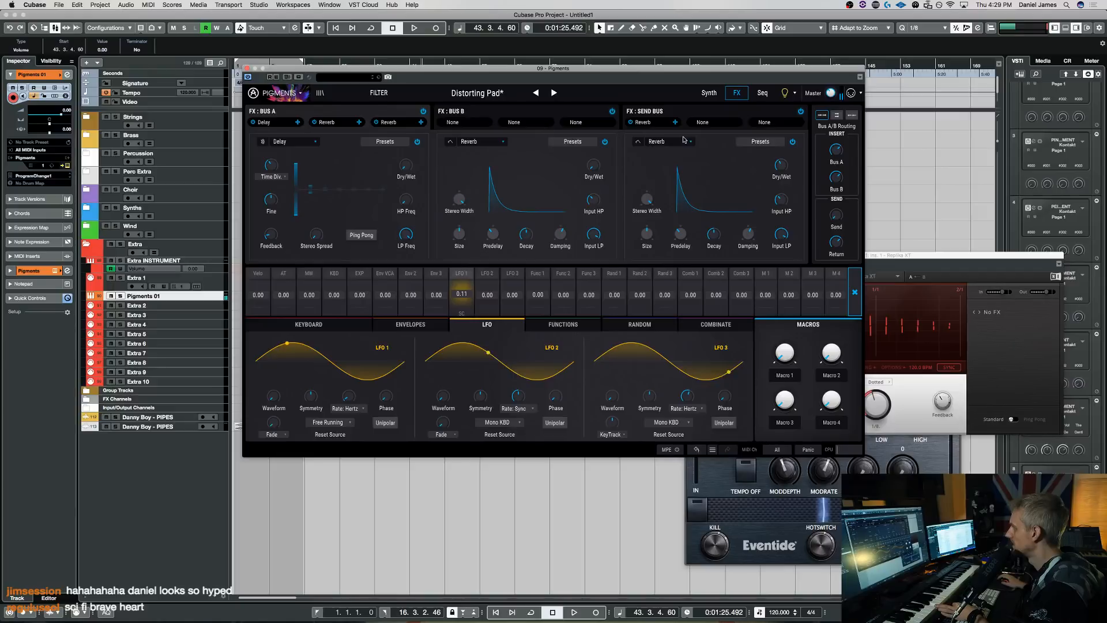
pyautogui.click(661, 141)
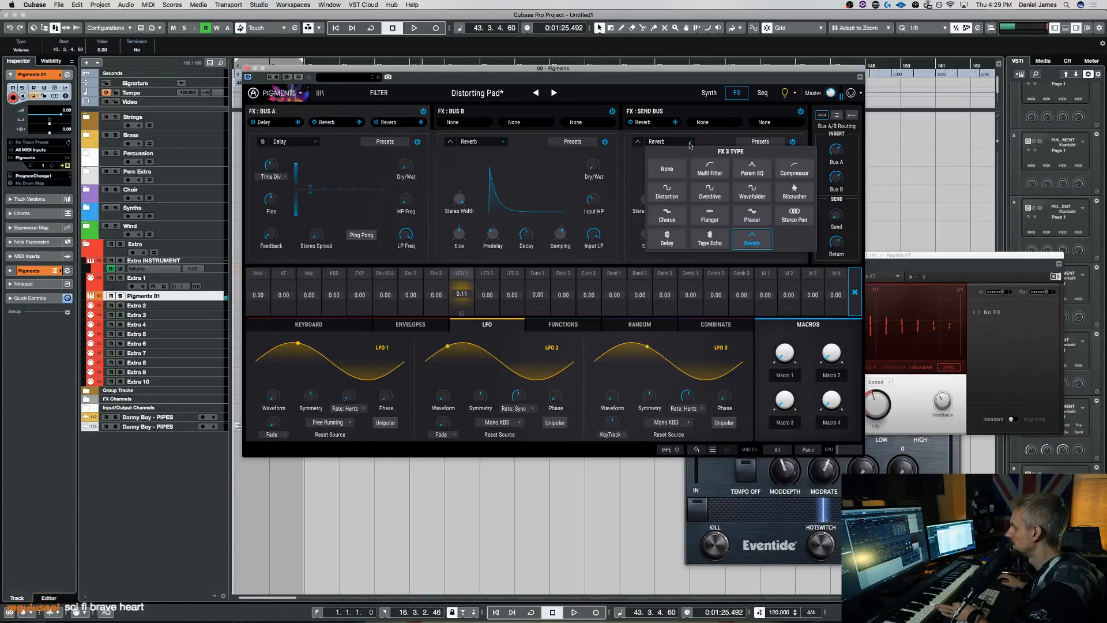
pyautogui.click(674, 193)
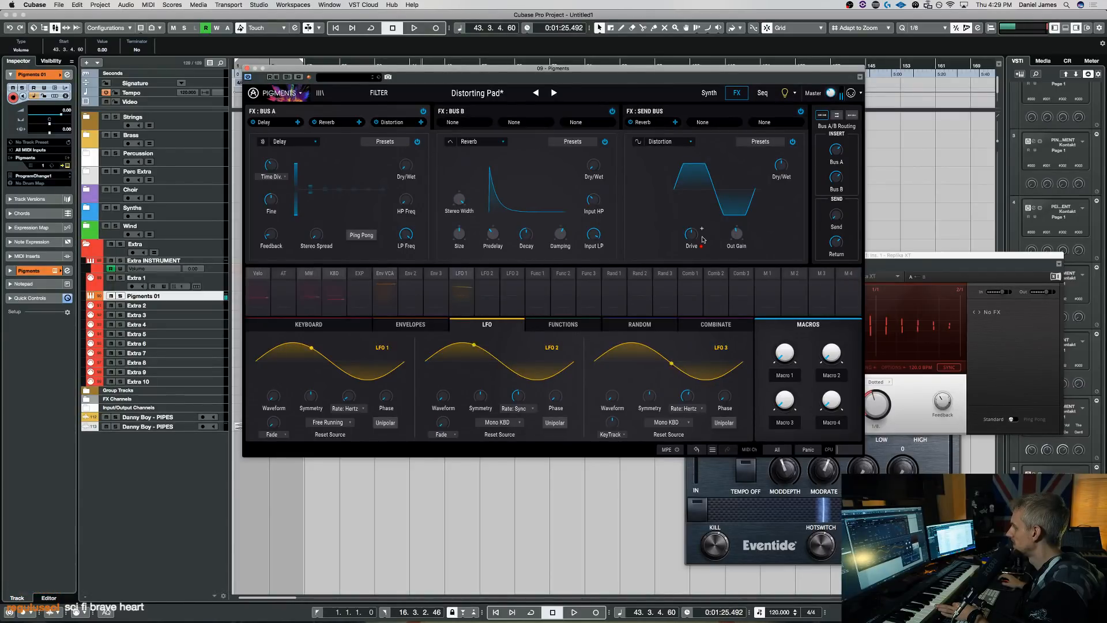
pyautogui.click(502, 143)
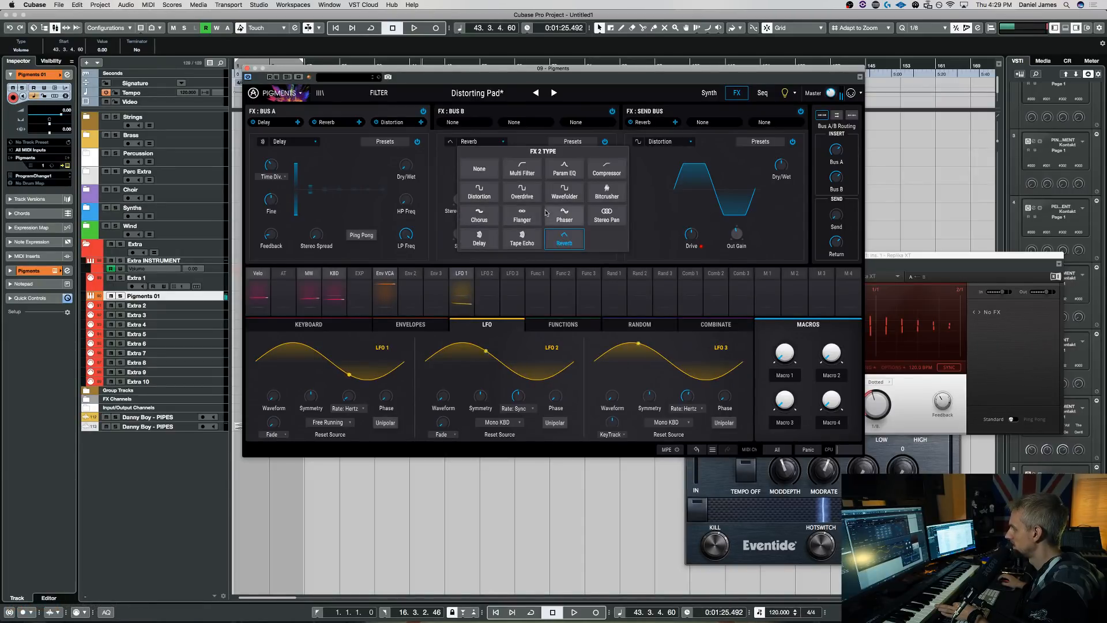
pyautogui.click(479, 192)
pyautogui.click(661, 143)
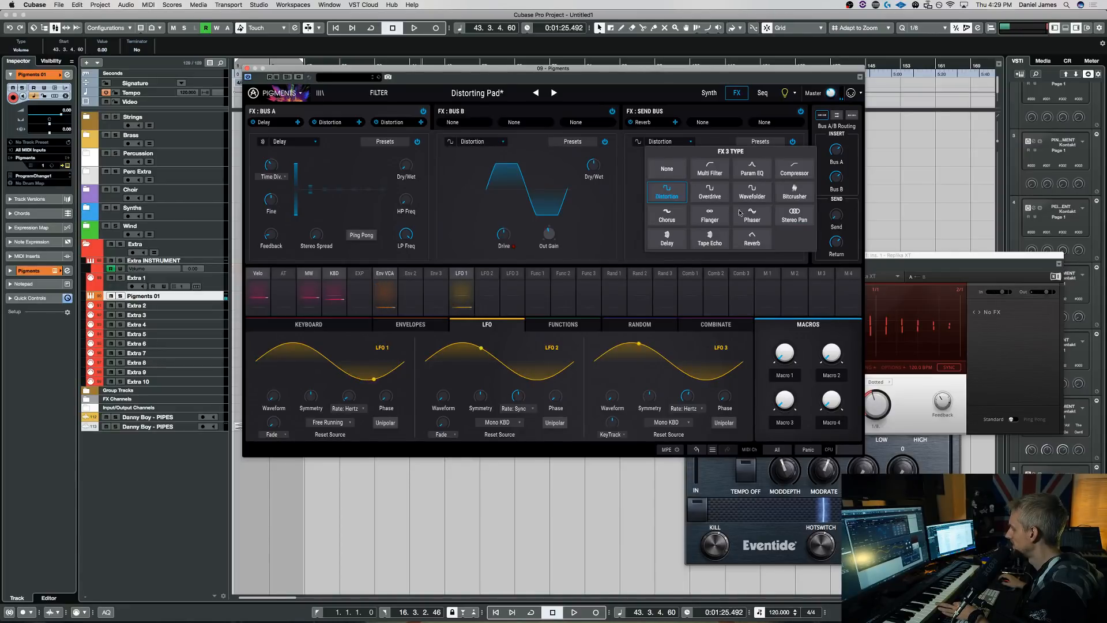
pyautogui.click(760, 236)
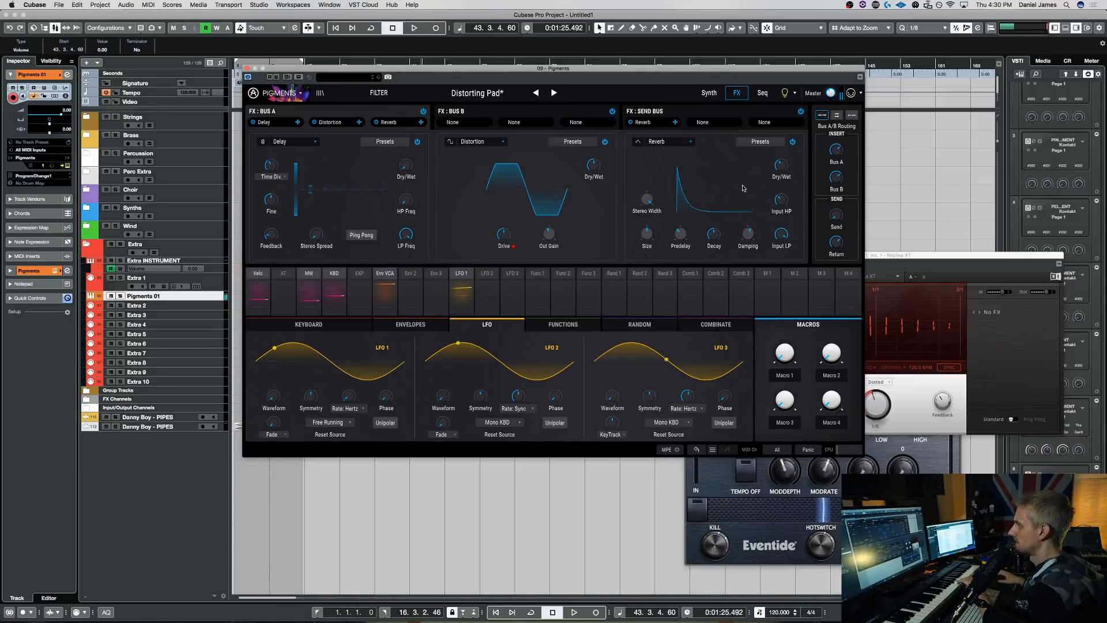
pyautogui.moveTo(514, 228)
pyautogui.moveTo(503, 234); pyautogui.dragTo(504, 235)
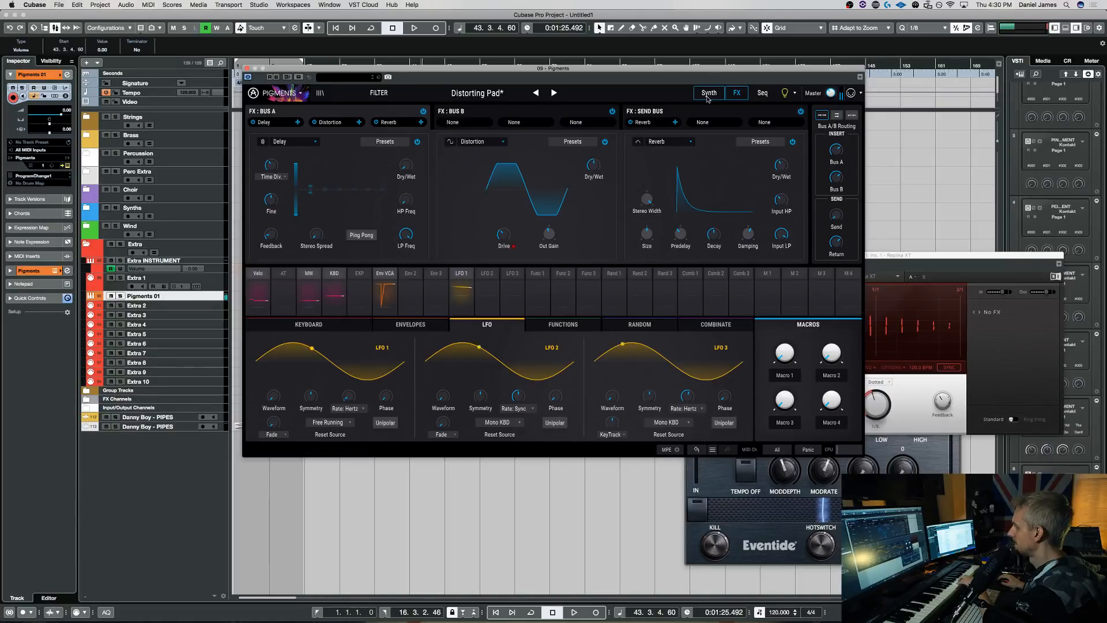
# - Set LFO 1's modulation of Filter 1's cutoff to 0.21 and lower the cutoff to about 401 Hz
pyautogui.click(709, 93)
pyautogui.moveTo(647, 131); pyautogui.dragTo(646, 146)
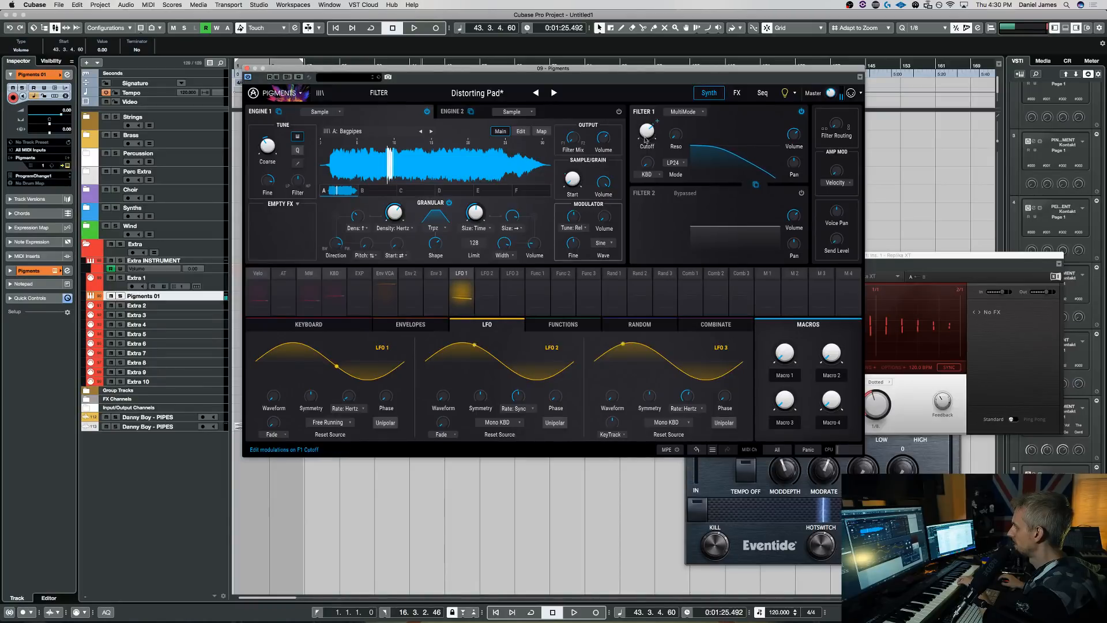
pyautogui.click(658, 122)
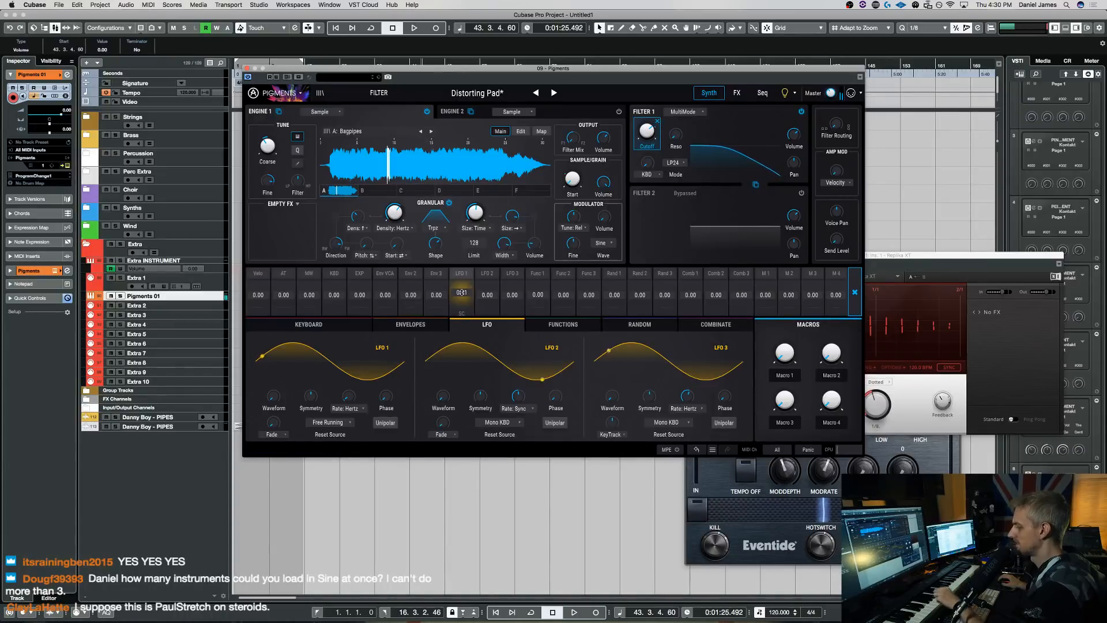
pyautogui.moveTo(462, 293); pyautogui.dragTo(521, 272)
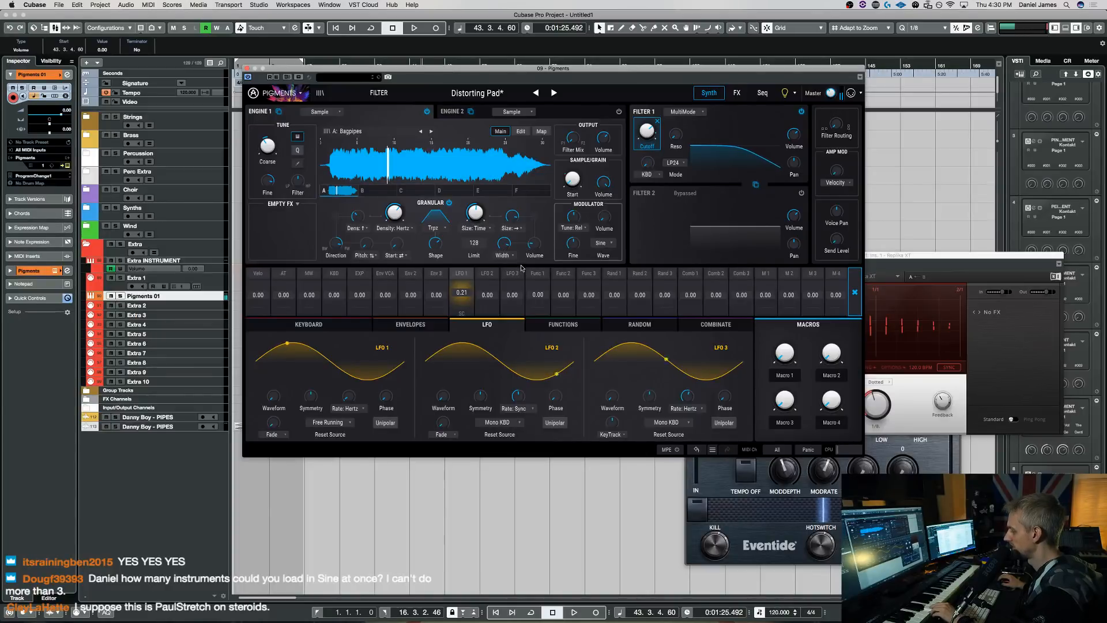
pyautogui.moveTo(648, 133); pyautogui.dragTo(648, 167)
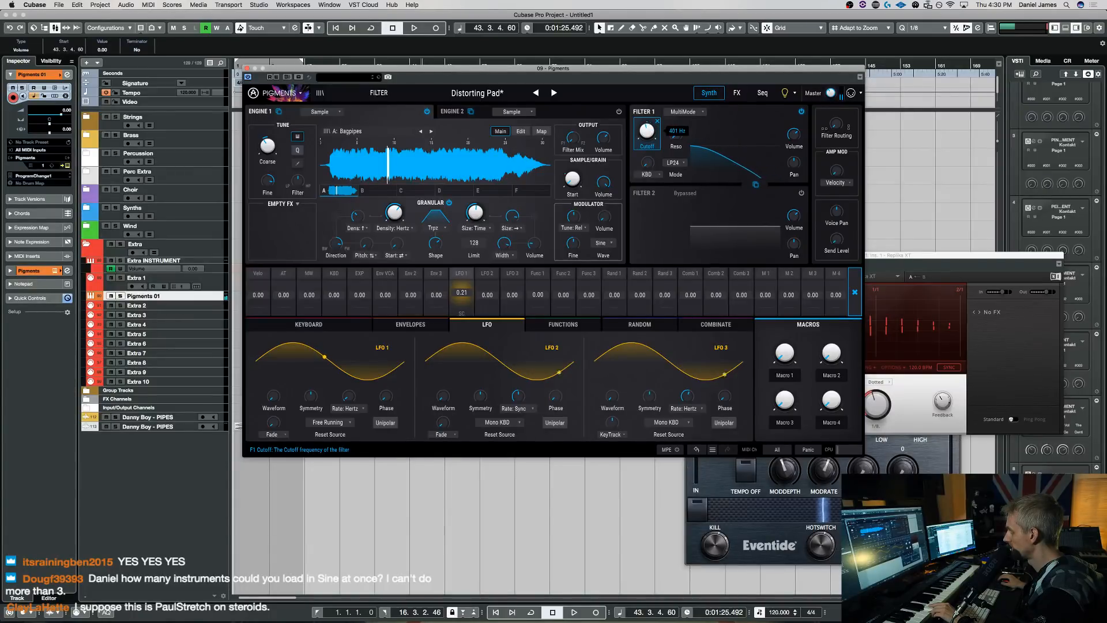
# - Set the distortion's drive to about 19 dB and raise Filter 1's cutoff with LFO 1's modulation at 0.19
pyautogui.click(737, 93)
pyautogui.moveTo(508, 237); pyautogui.dragTo(508, 236)
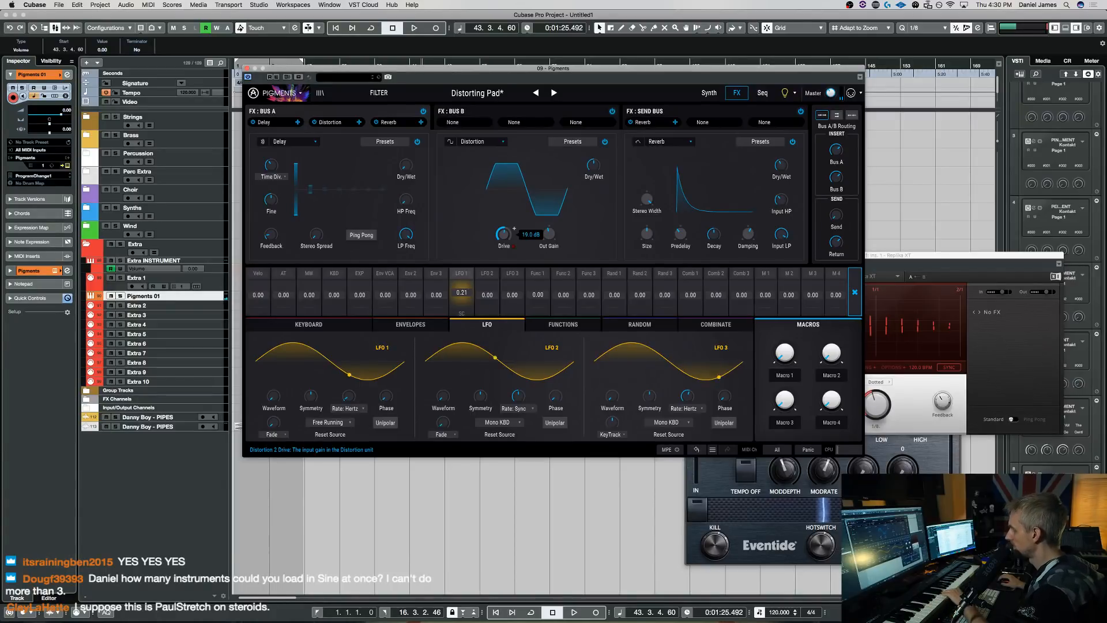
pyautogui.click(709, 94)
pyautogui.moveTo(647, 132); pyautogui.dragTo(647, 127)
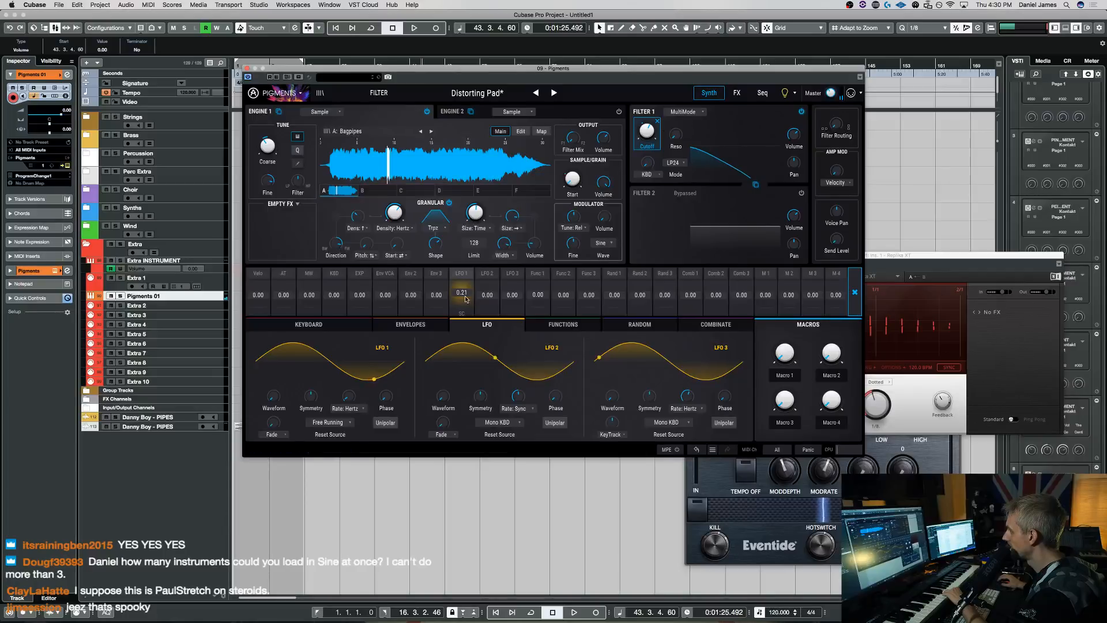
pyautogui.moveTo(647, 132)
pyautogui.mouseDown()
pyautogui.moveTo(647, 121)
pyautogui.moveTo(647, 131)
pyautogui.mouseUp()
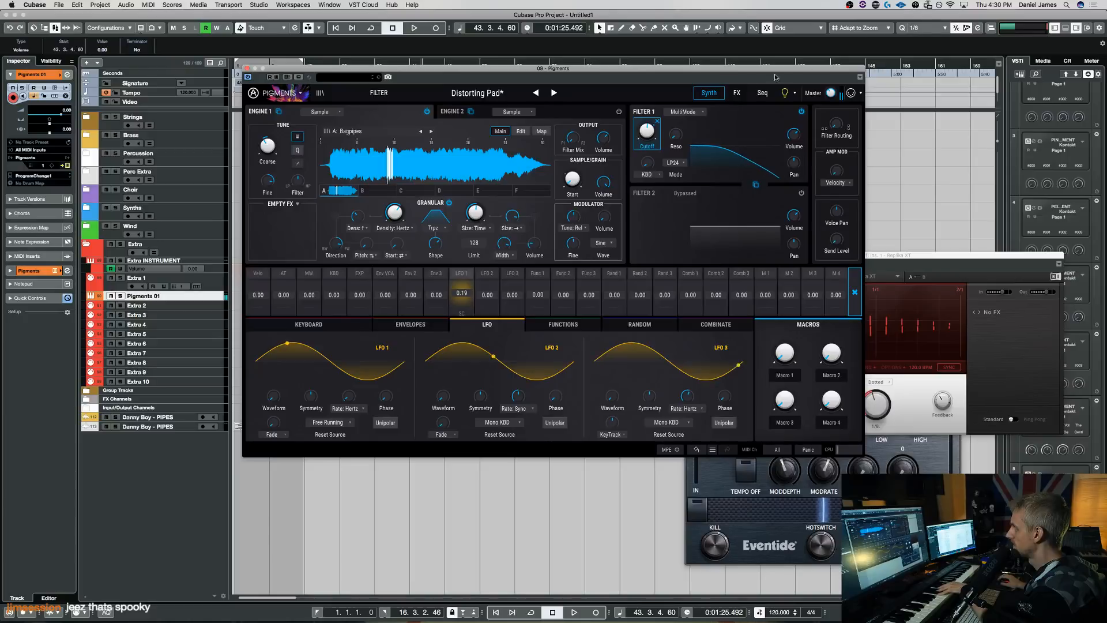
# - Set the distortion's drive to about 9.94 dB and fine-tune Filter 1's cutoff with LFO 1's modulation at 0.17
pyautogui.click(737, 93)
pyautogui.moveTo(503, 235); pyautogui.dragTo(504, 233)
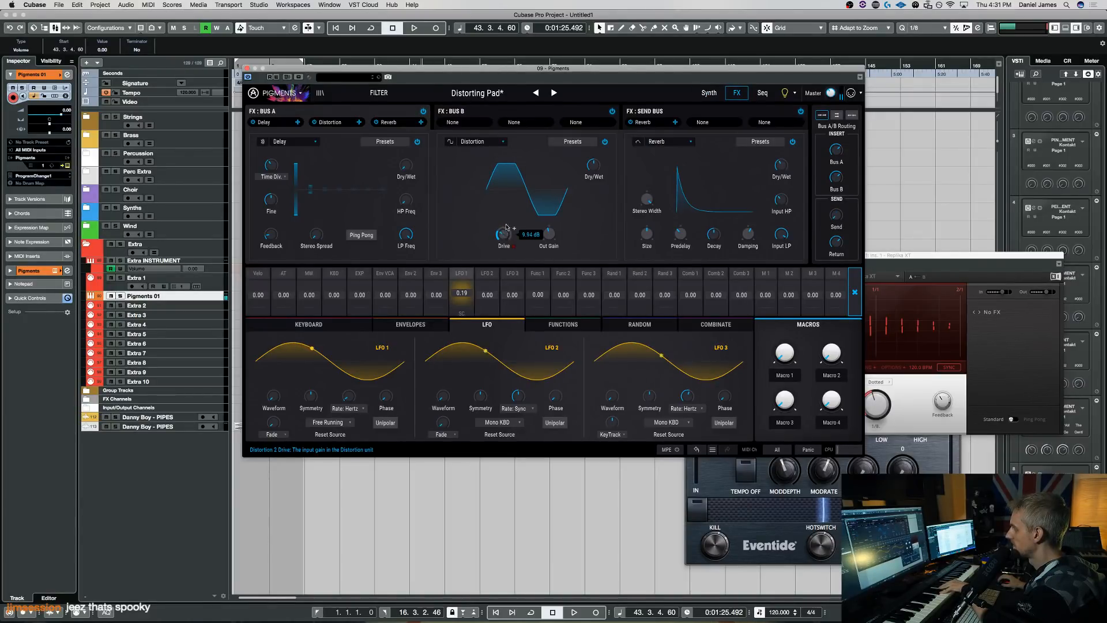
pyautogui.click(711, 94)
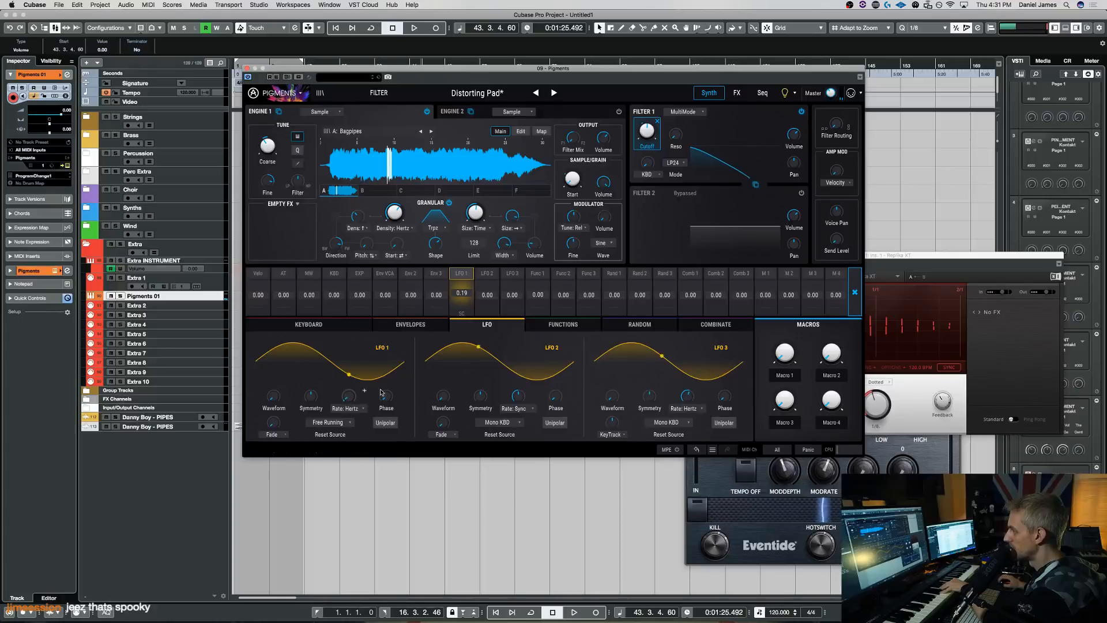
pyautogui.moveTo(656, 139); pyautogui.dragTo(655, 130)
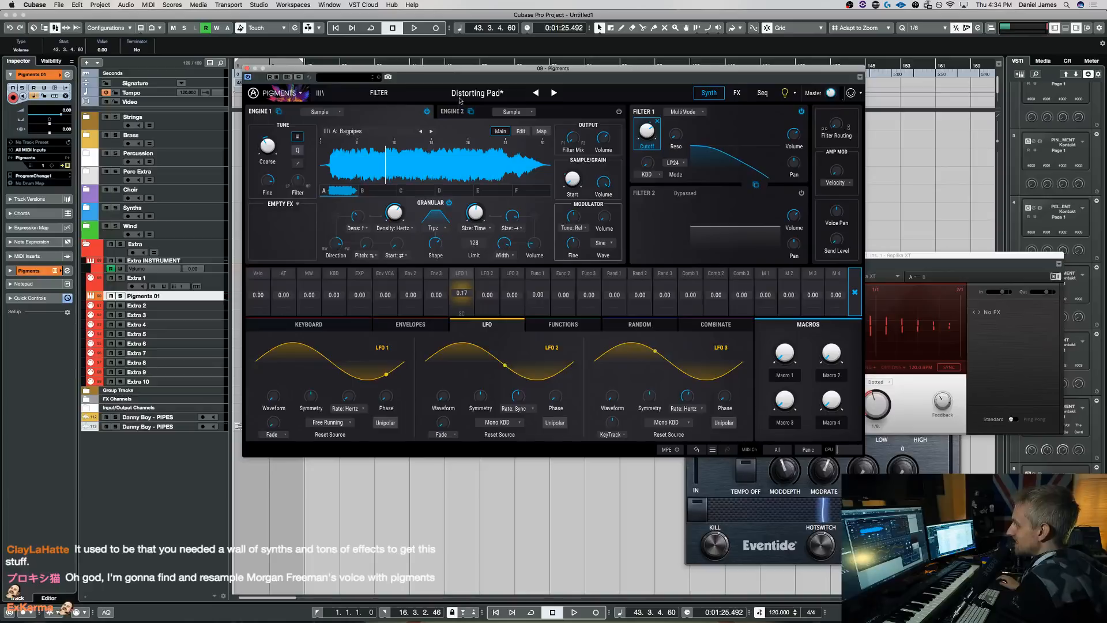
# - Reposition the Pigments window beside the track list and select the Extra 1 track
pyautogui.moveTo(466, 74); pyautogui.dragTo(323, 84)
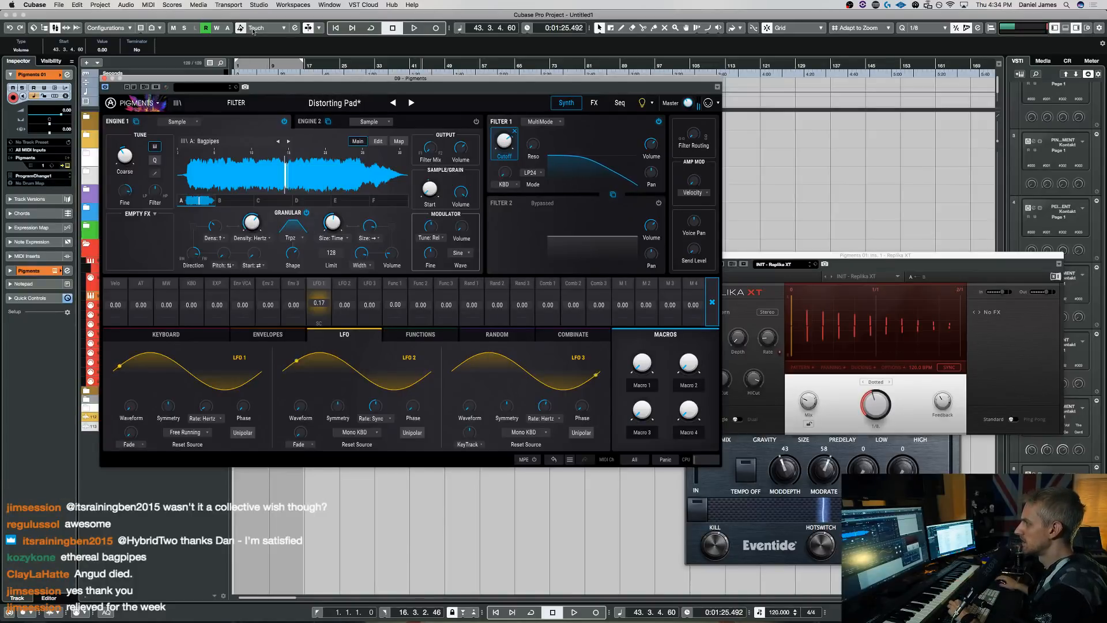
pyautogui.moveTo(321, 80); pyautogui.dragTo(428, 87)
pyautogui.click(202, 276)
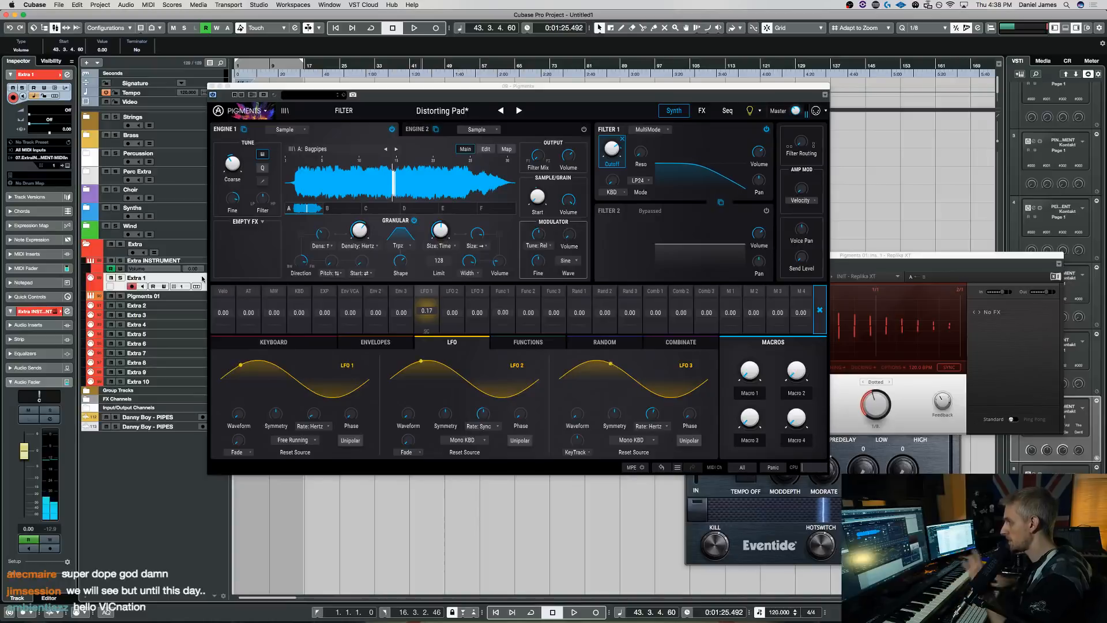
# - Load CSS (Classic Legato) Full Ensemble from Cinematic Studio Strings into Kontakt on the Strings 1 track and turn its Legato off
pyautogui.click(87, 117)
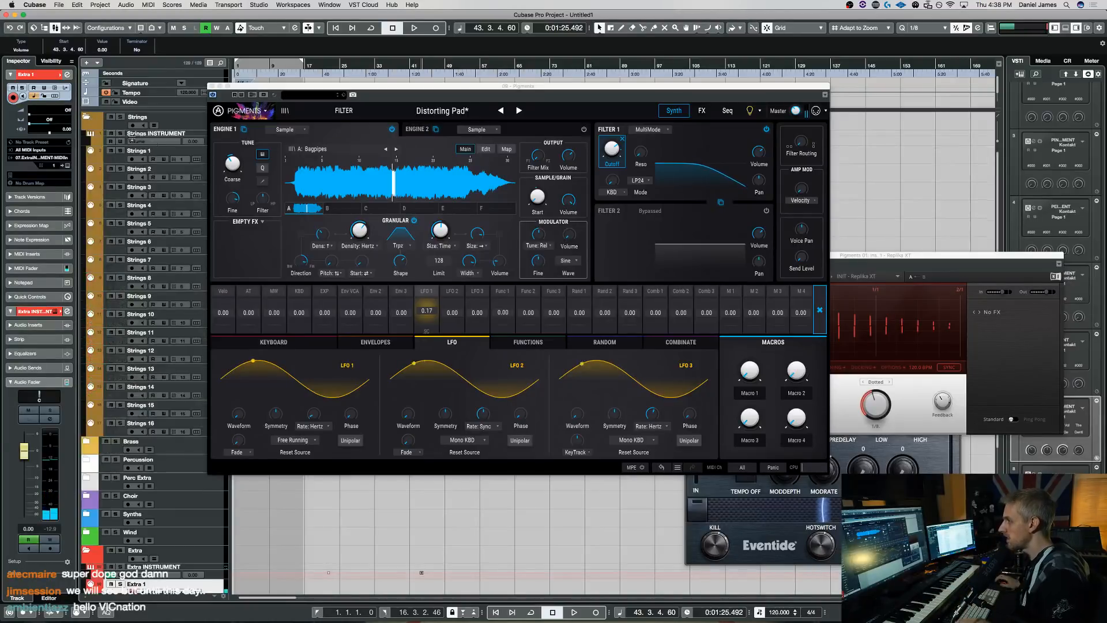
pyautogui.click(193, 152)
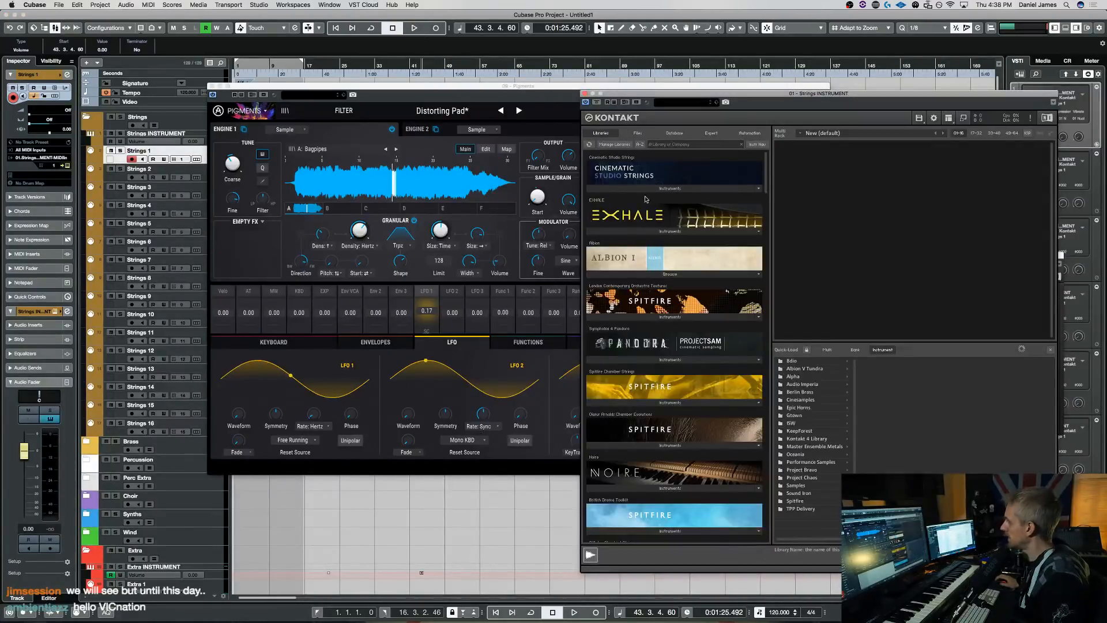
pyautogui.click(644, 192)
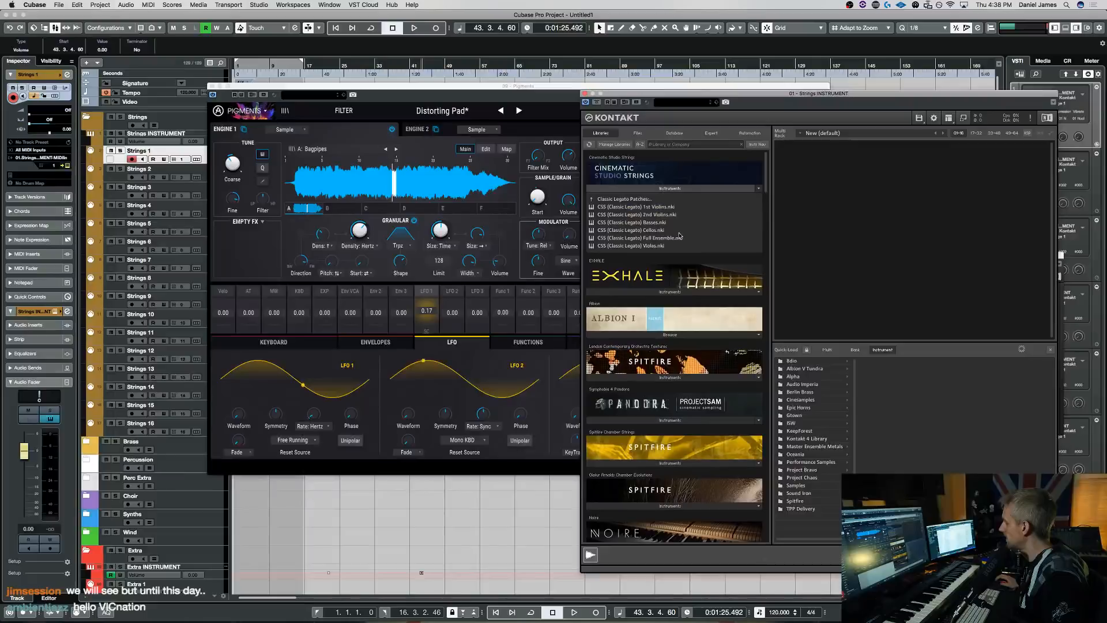
pyautogui.doubleClick(675, 240)
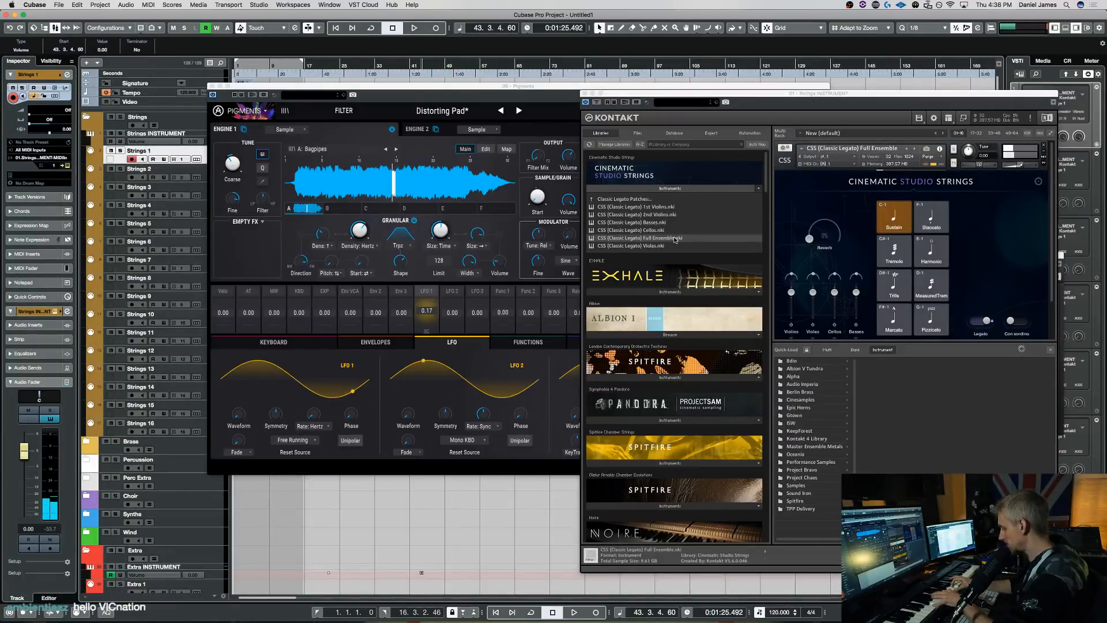
pyautogui.click(980, 321)
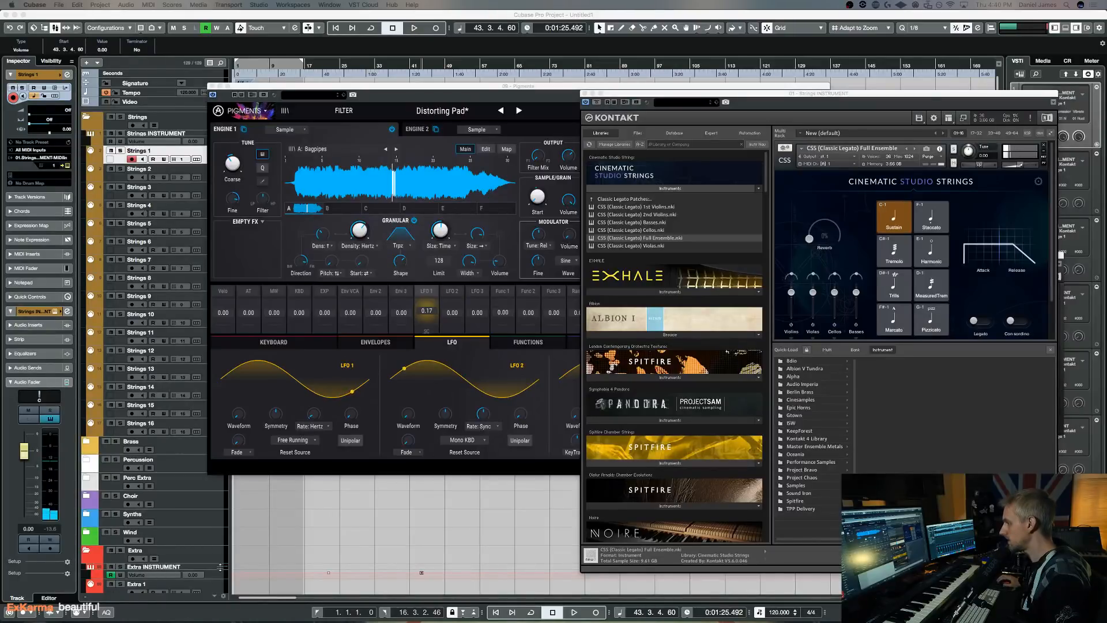
# - Select the Extra 1 track again and bring the Pigments window in front of Kontakt
pyautogui.click(218, 589)
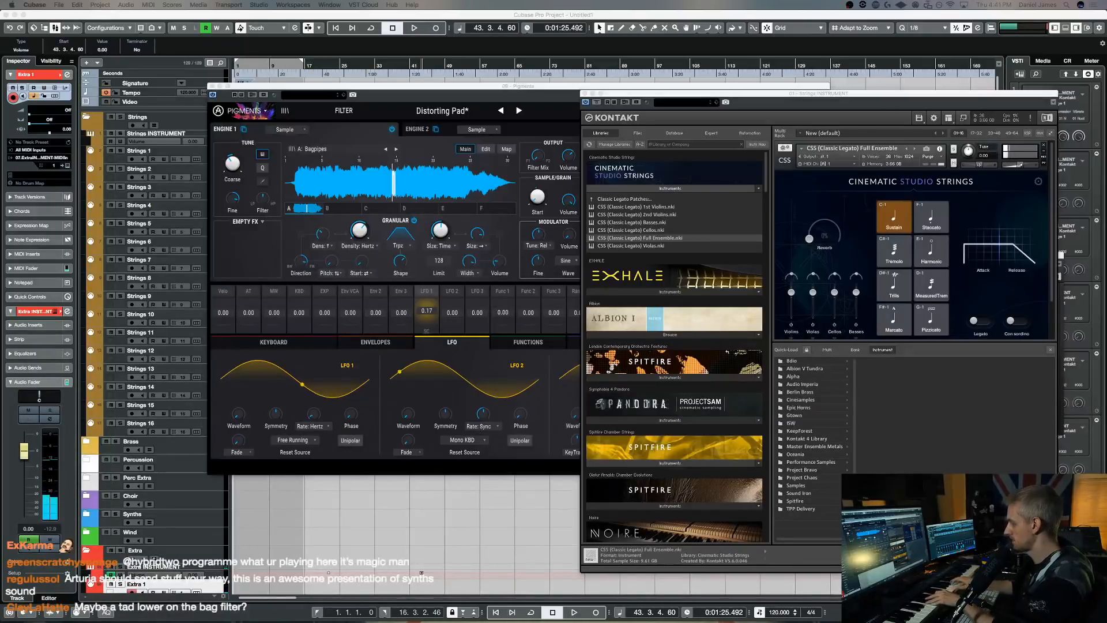
pyautogui.click(554, 87)
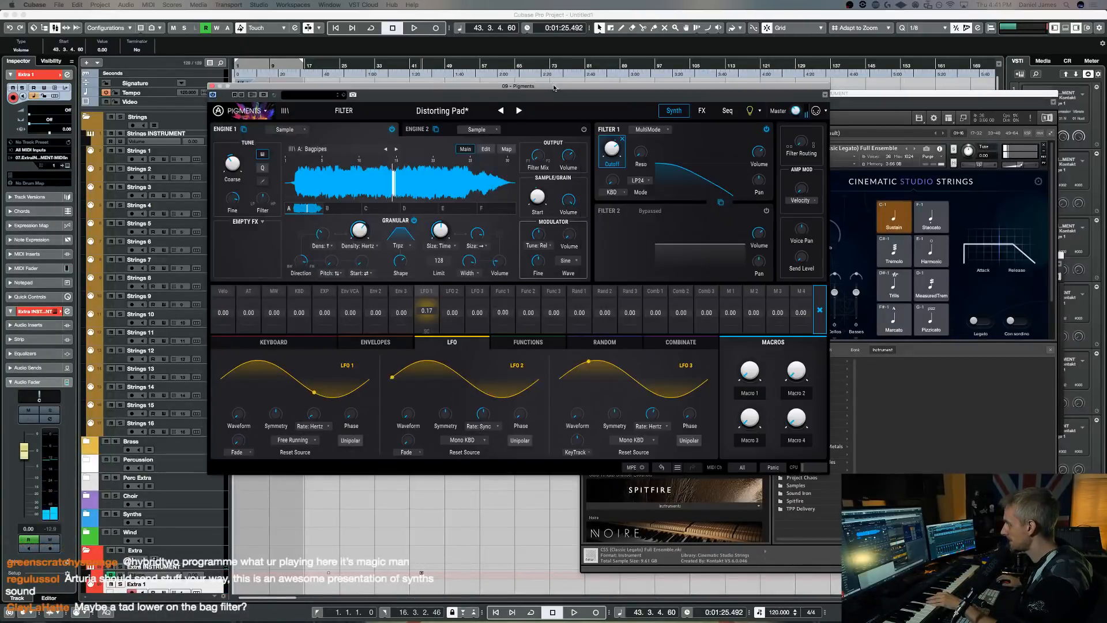
# - Lower Filter 1's cutoff to about 1792 Hz, then briefly start and stop the project's playback
pyautogui.moveTo(612, 148); pyautogui.dragTo(612, 156)
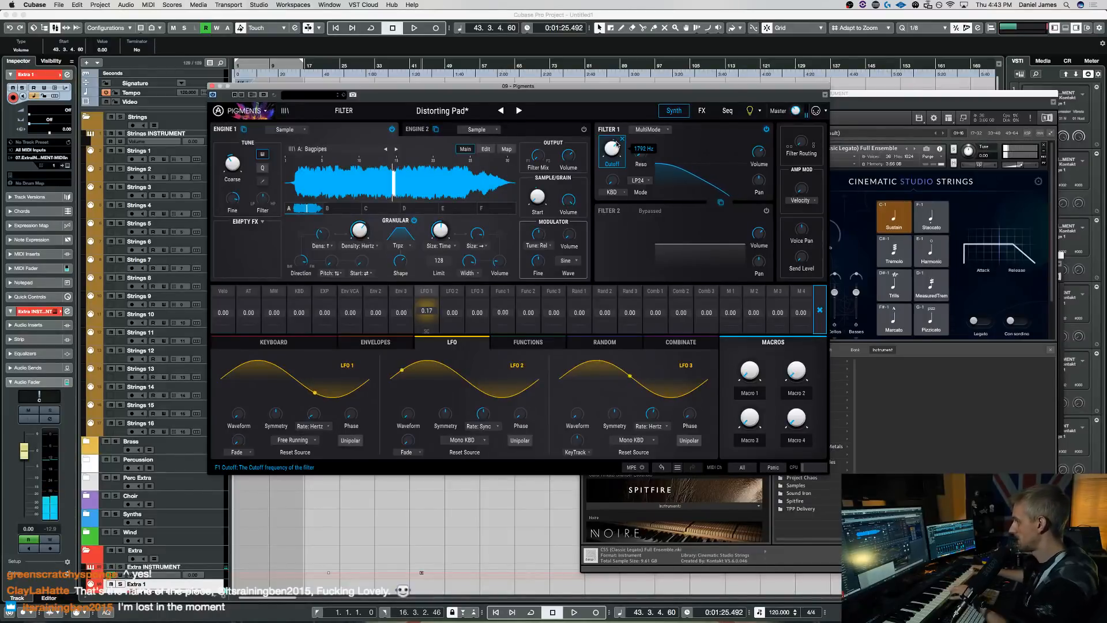
pyautogui.click(349, 522)
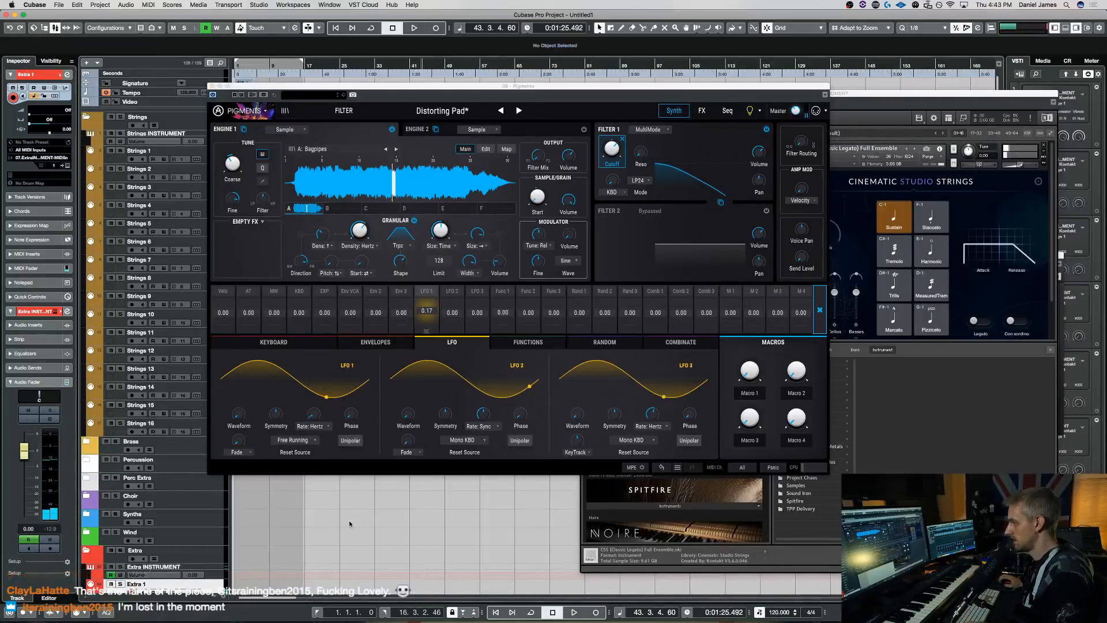
pyautogui.press('space')
pyautogui.press('space')
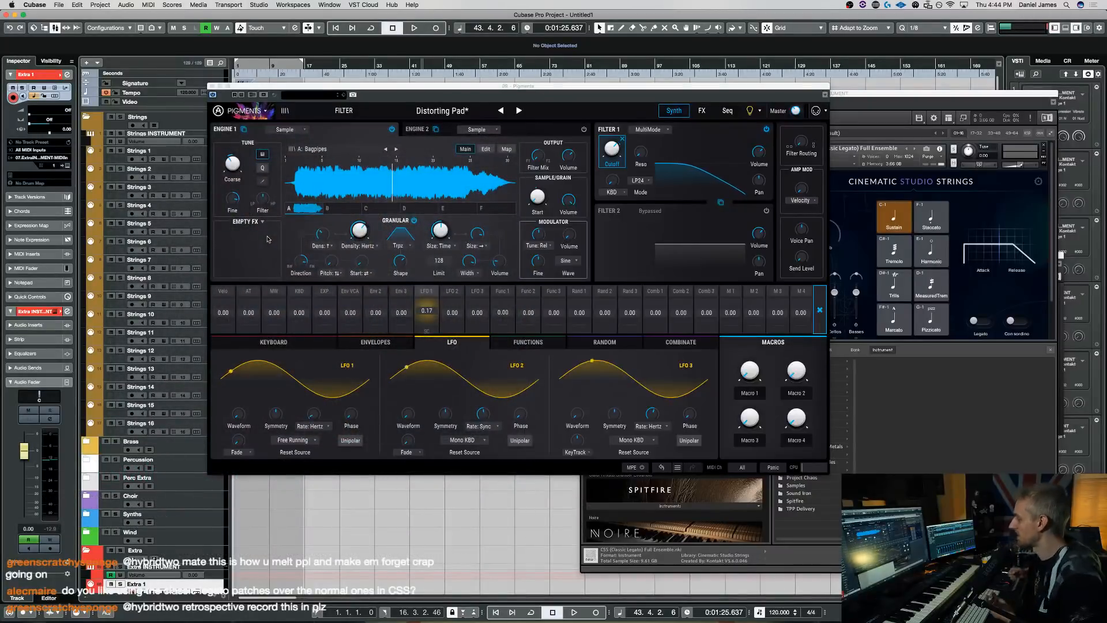
# - Select the Pigments 01 track and adjust Filter 1's cutoff to about 1076 Hz
pyautogui.scroll(-5, 193, 508)
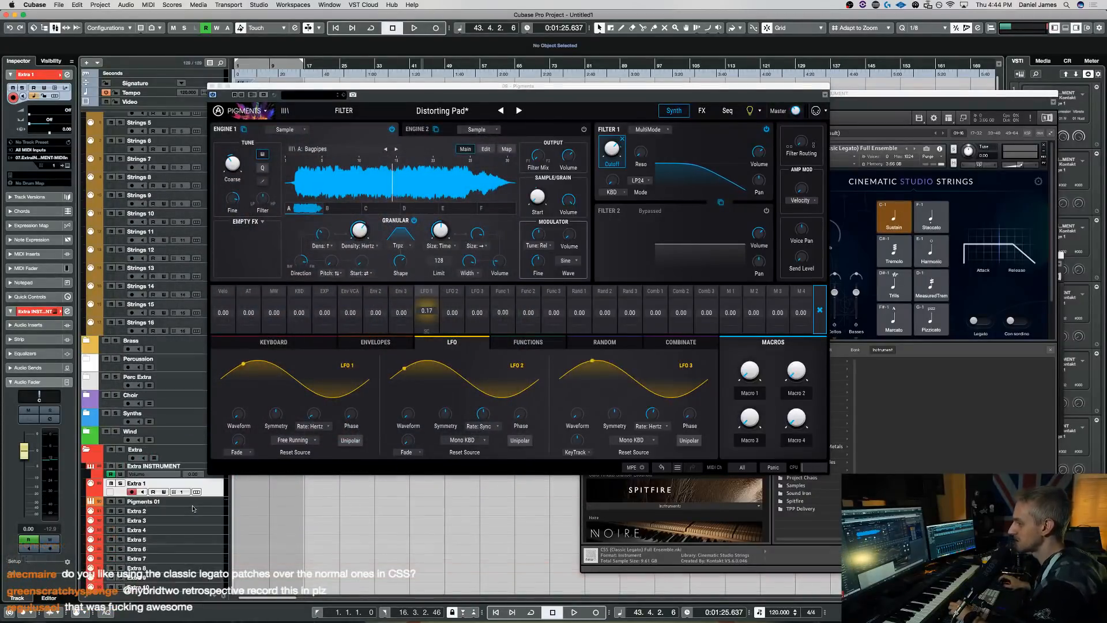
pyautogui.click(199, 502)
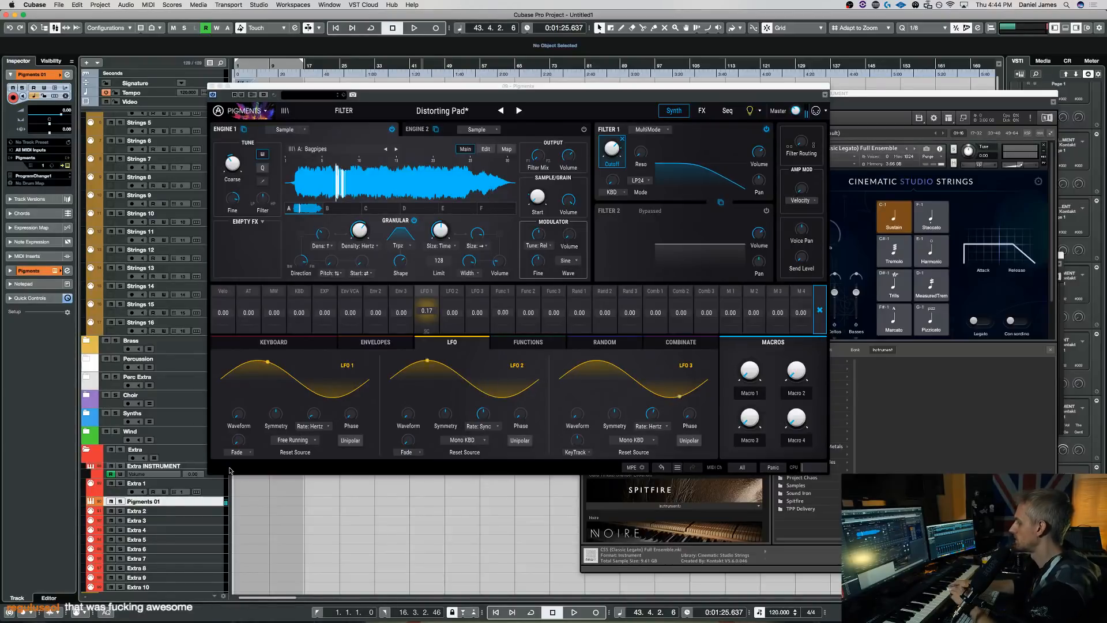
pyautogui.moveTo(613, 150); pyautogui.dragTo(613, 154)
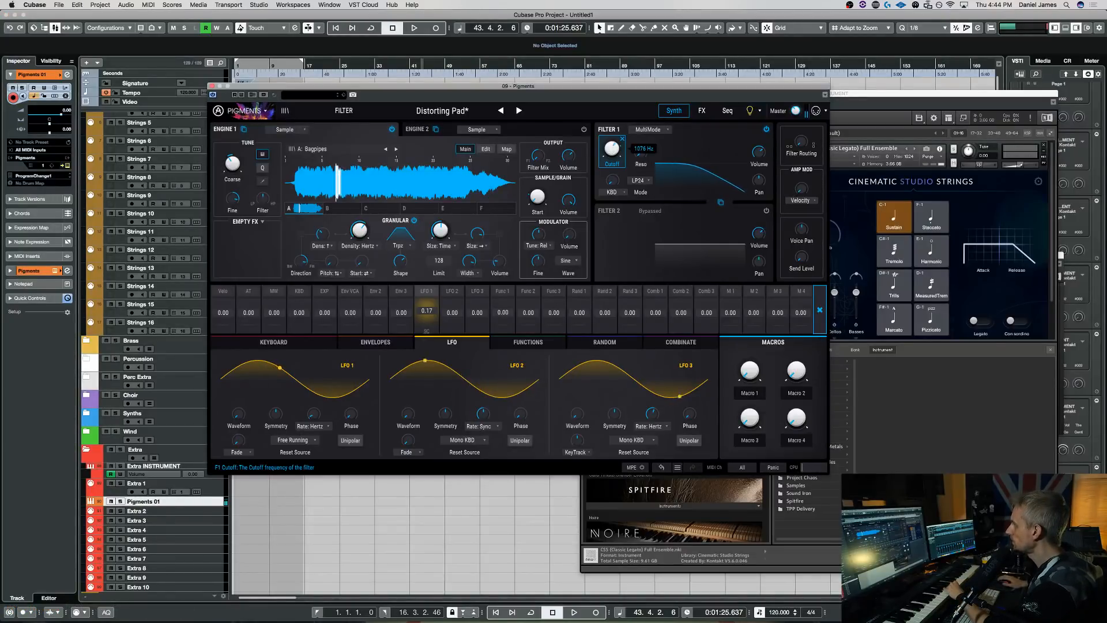
# - Select the Extra 1 track, then fine-tune Filter 1's cutoff and Engine 1's output volume for the bagpipe patch
pyautogui.click(220, 492)
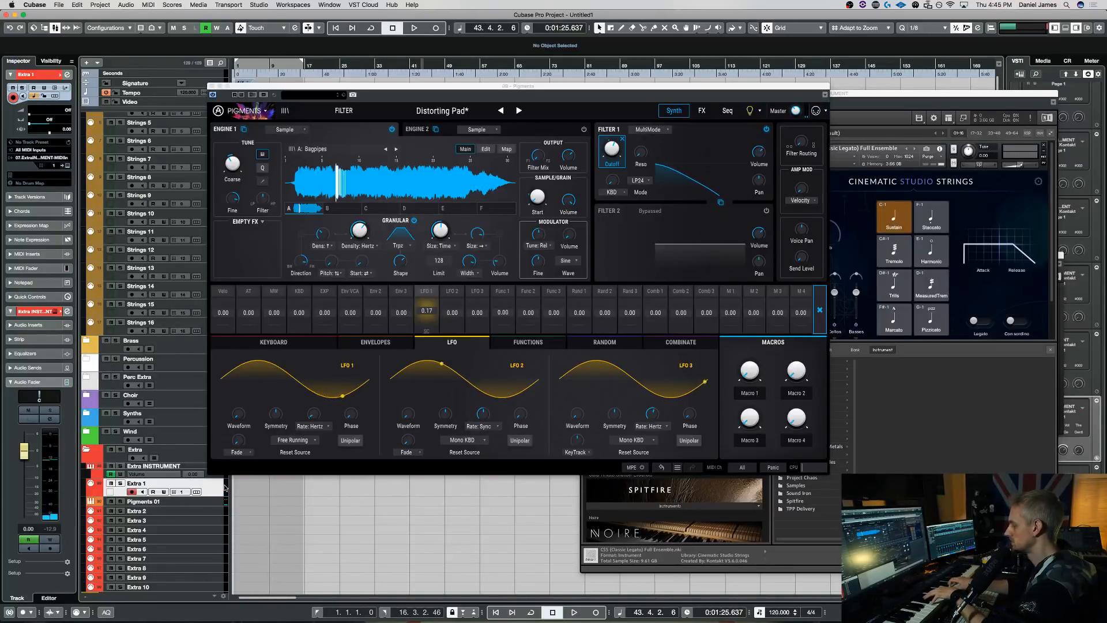
pyautogui.moveTo(620, 148); pyautogui.dragTo(617, 143)
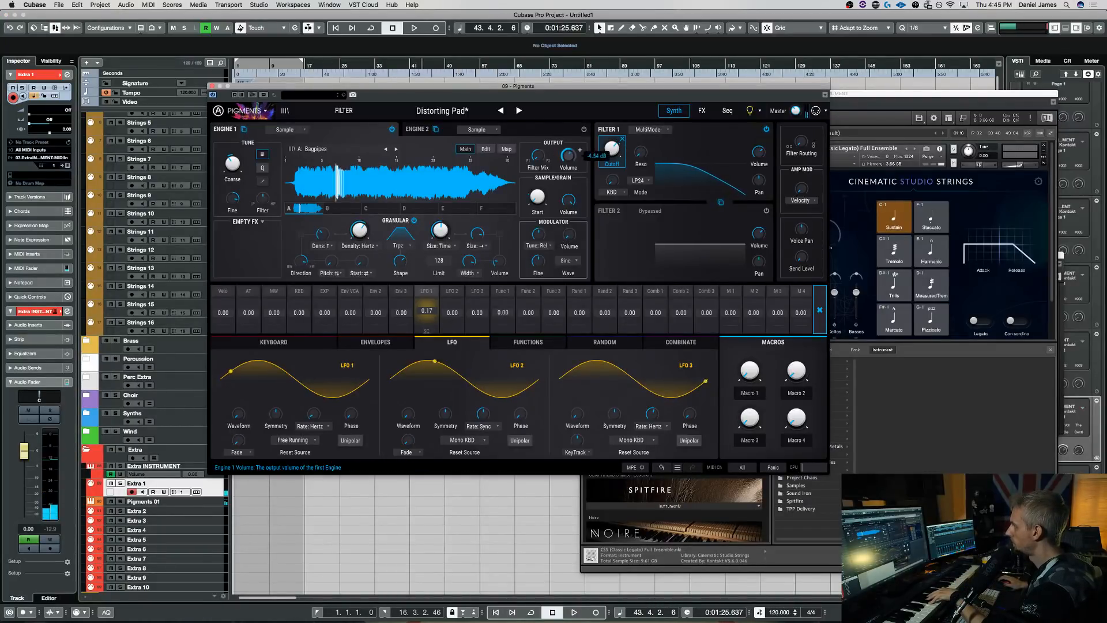
pyautogui.moveTo(566, 153); pyautogui.dragTo(566, 153)
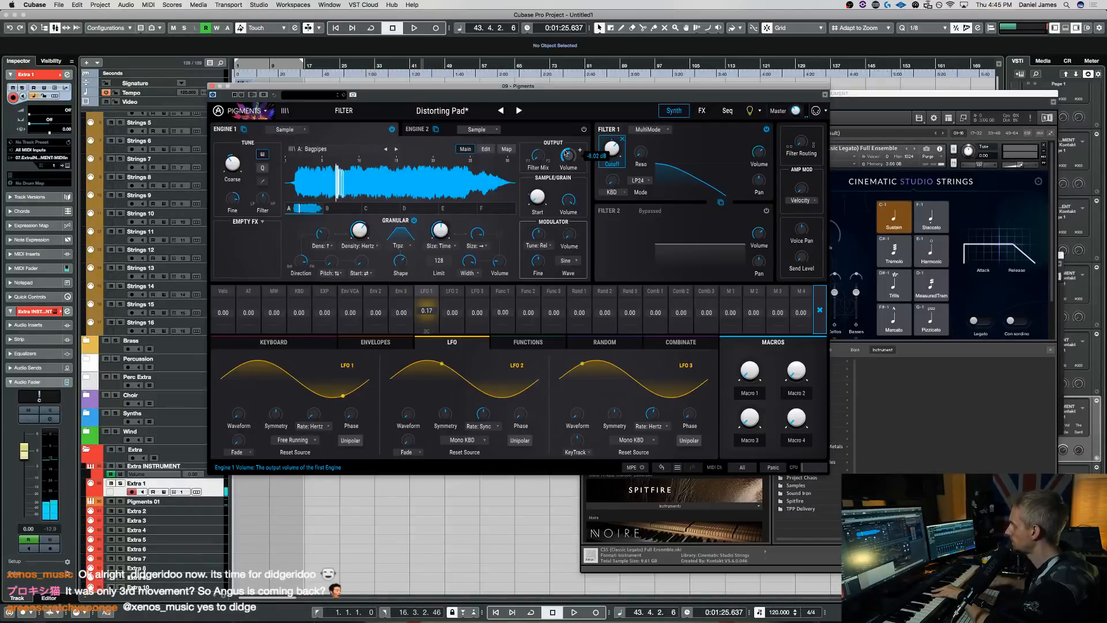
pyautogui.moveTo(612, 151); pyautogui.dragTo(612, 149)
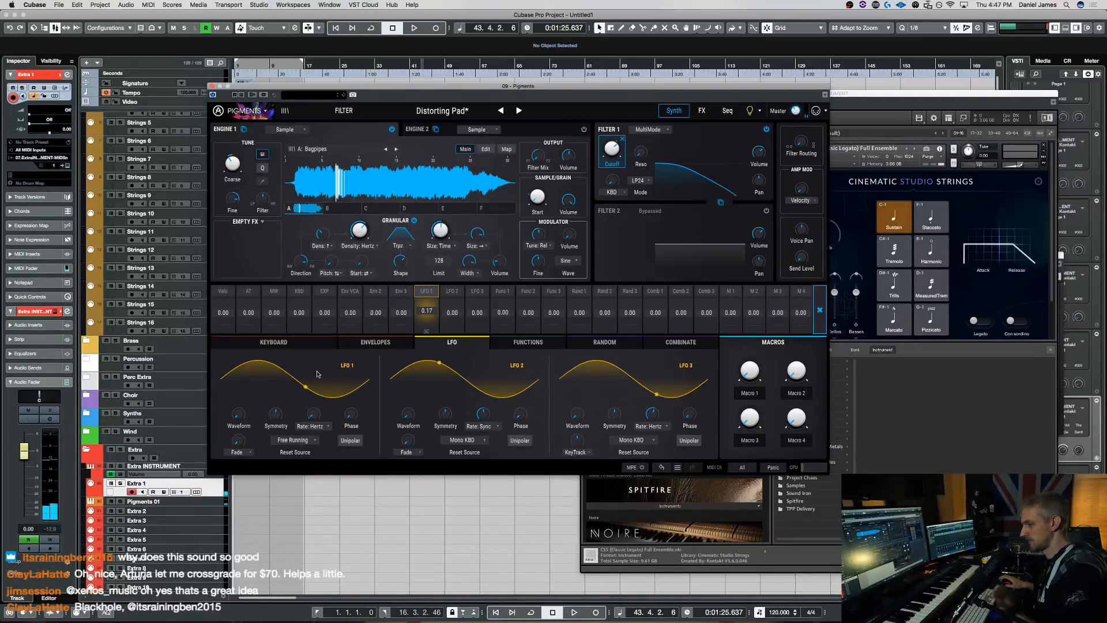
# - Select the Pigments 01 track and check LFO 1's waveform setting
pyautogui.click(208, 504)
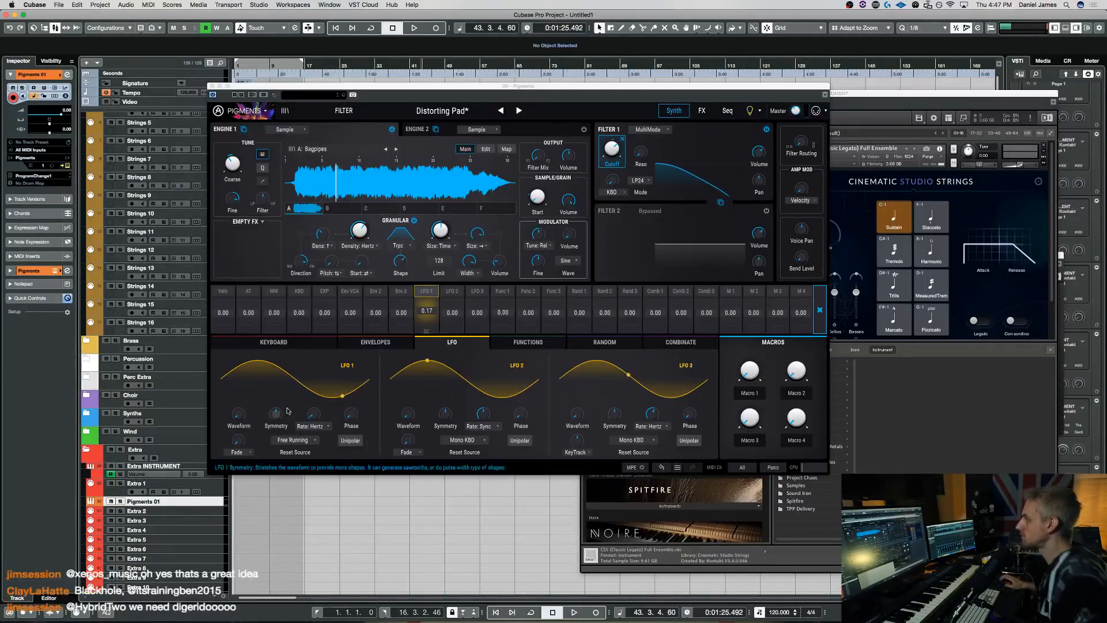
pyautogui.moveTo(247, 421)
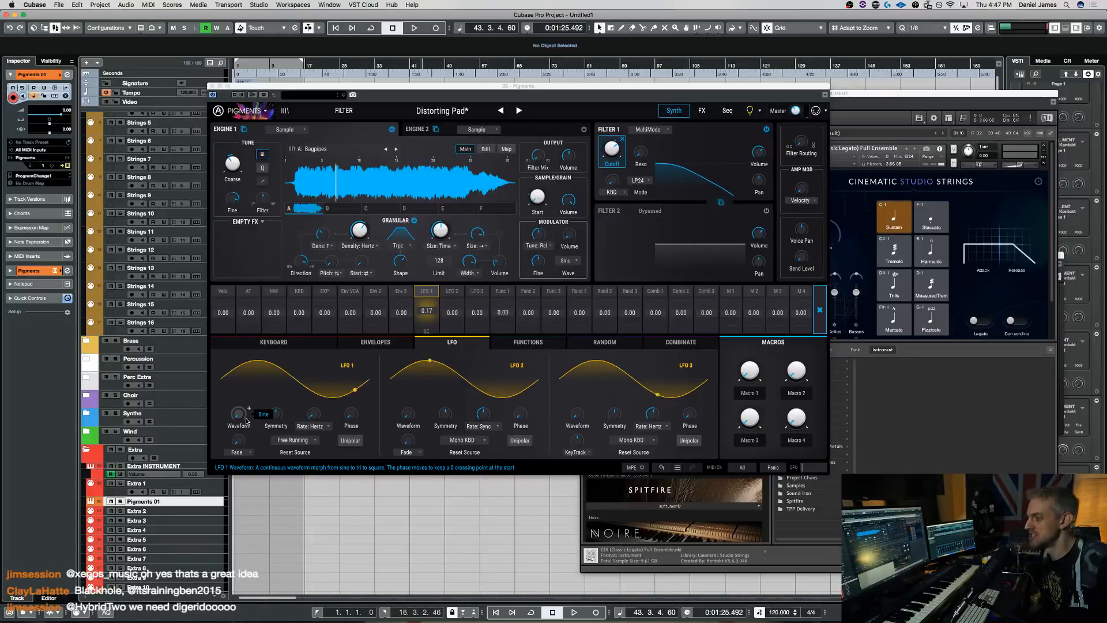